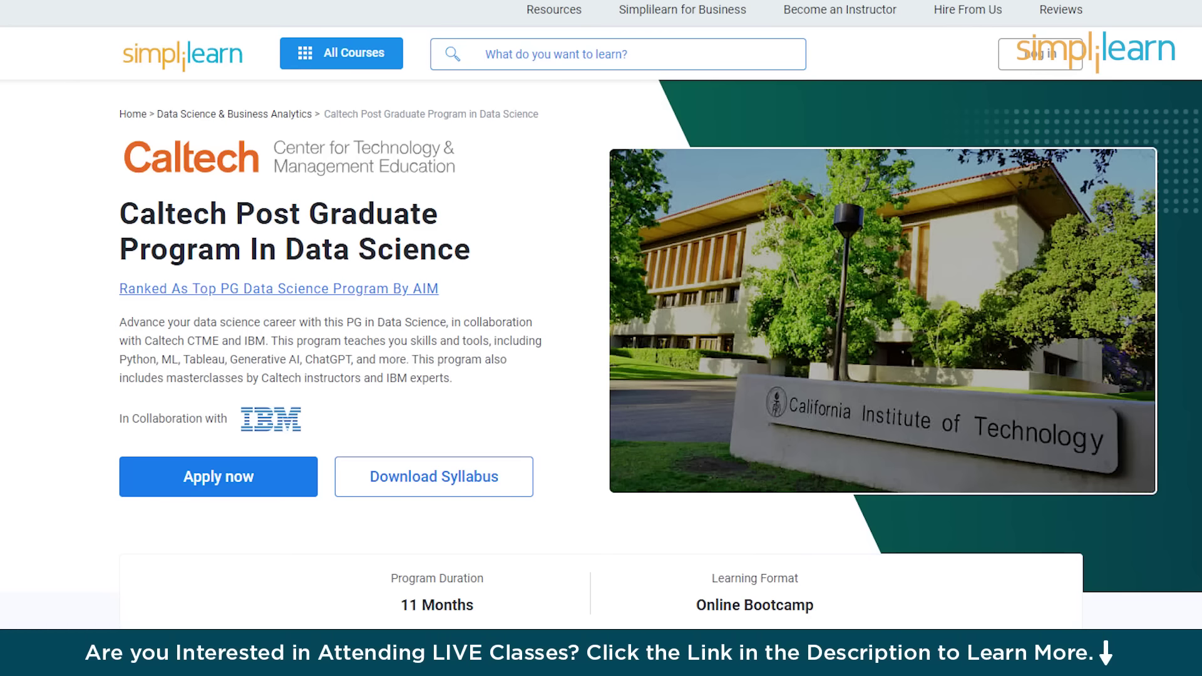
Scroll past the placement stats and Caltech/IBM certificates to the Learning Path section.
scroll(601, 313, down, 4)
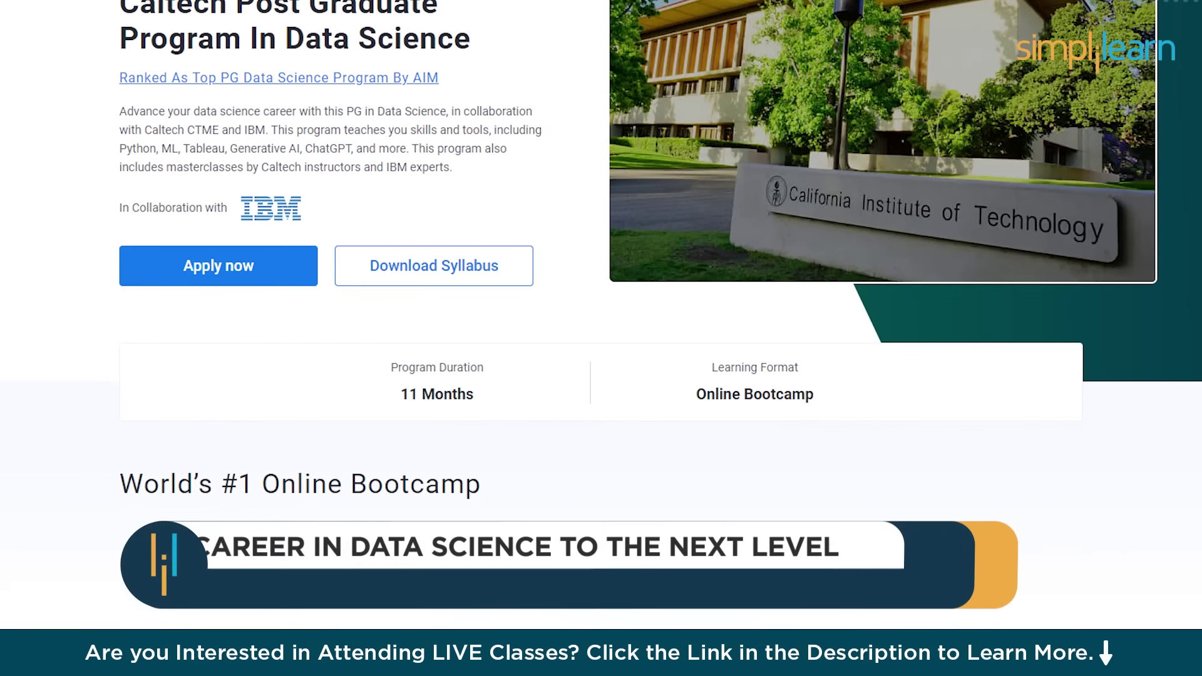
scroll(601, 313, down, 4)
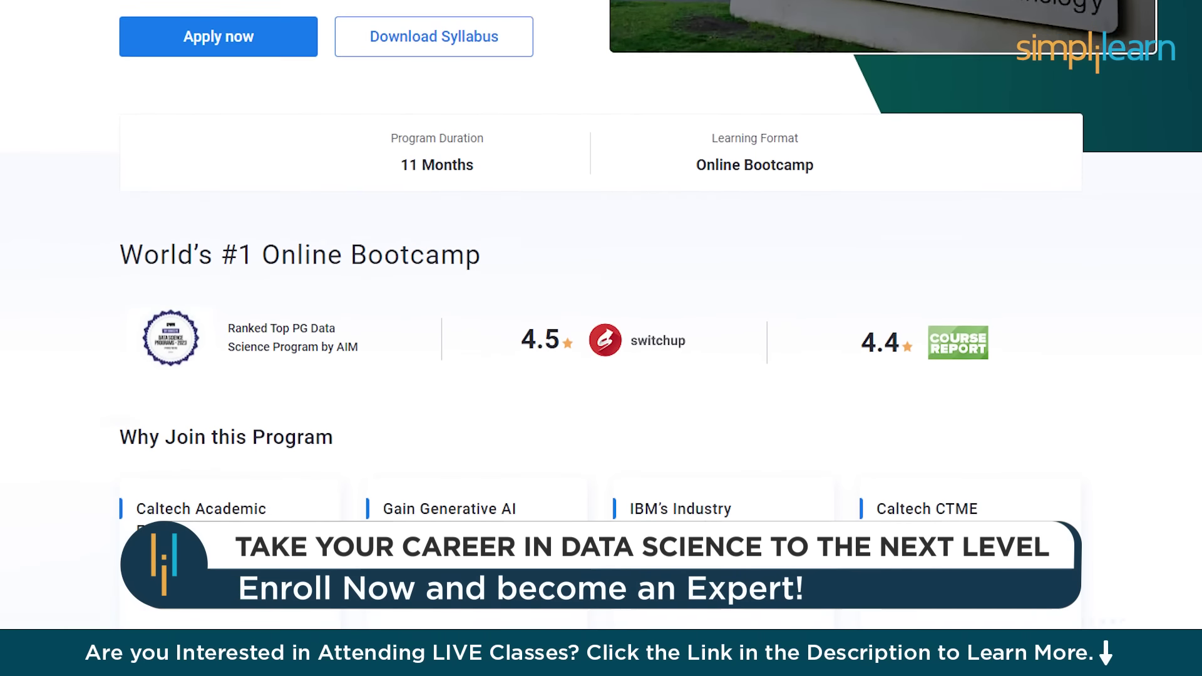
scroll(602, 314, down, 4)
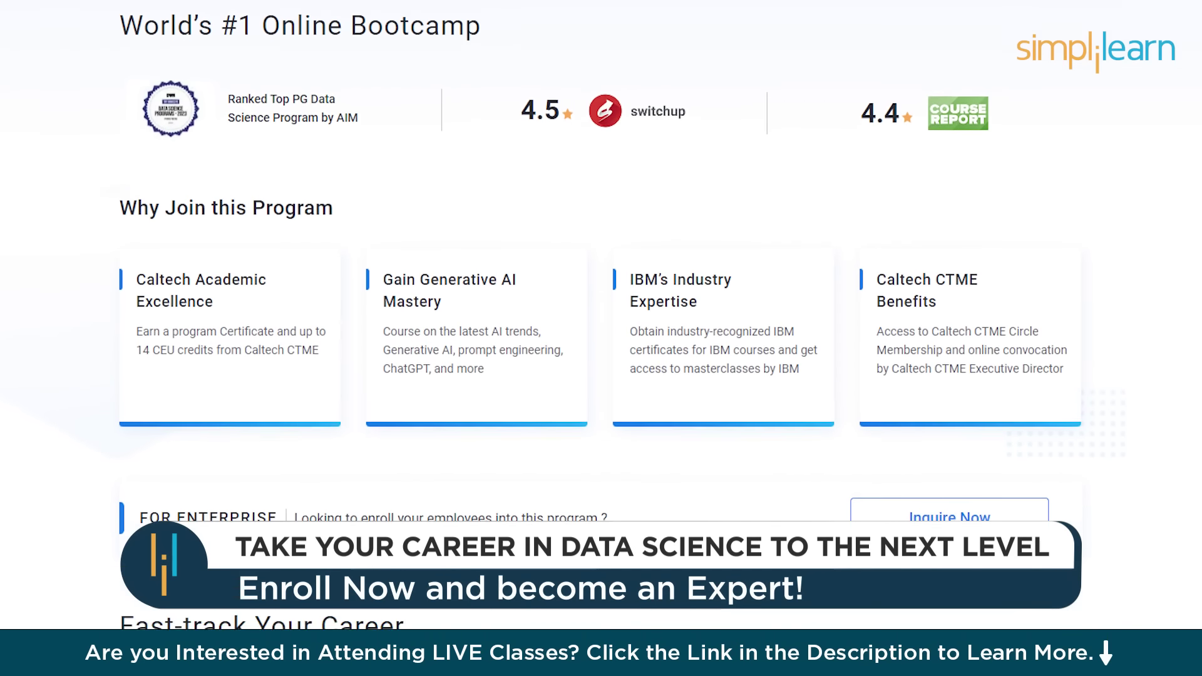
scroll(601, 313, down, 4)
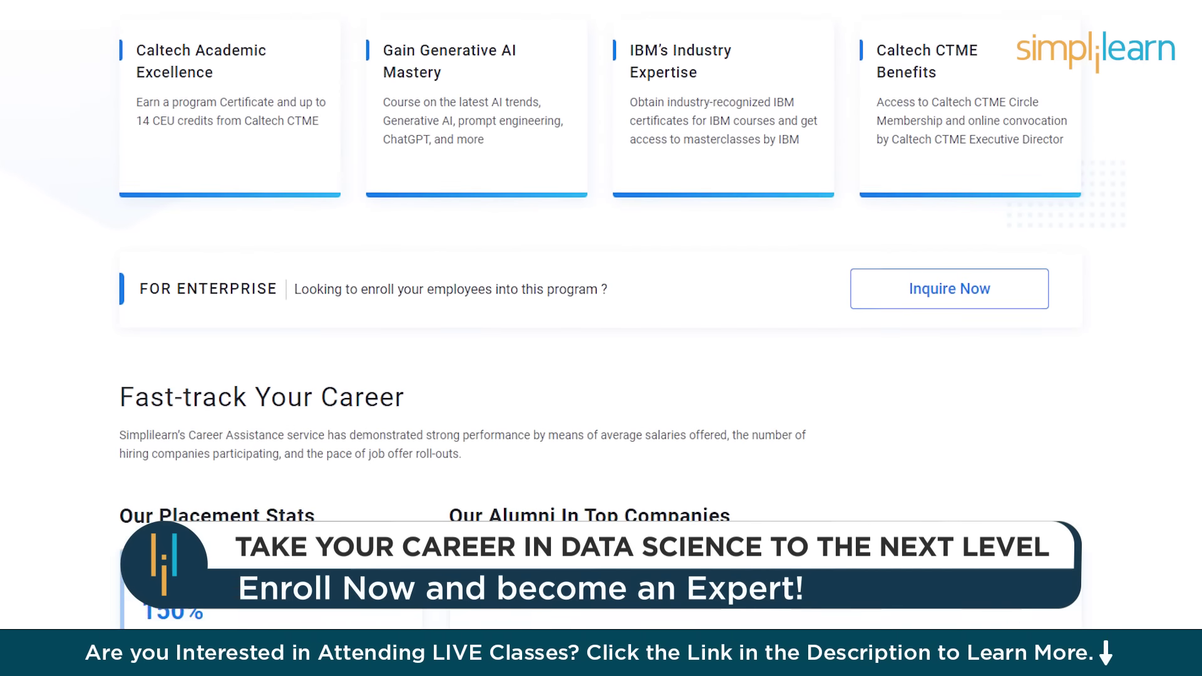
scroll(601, 313, down, 4)
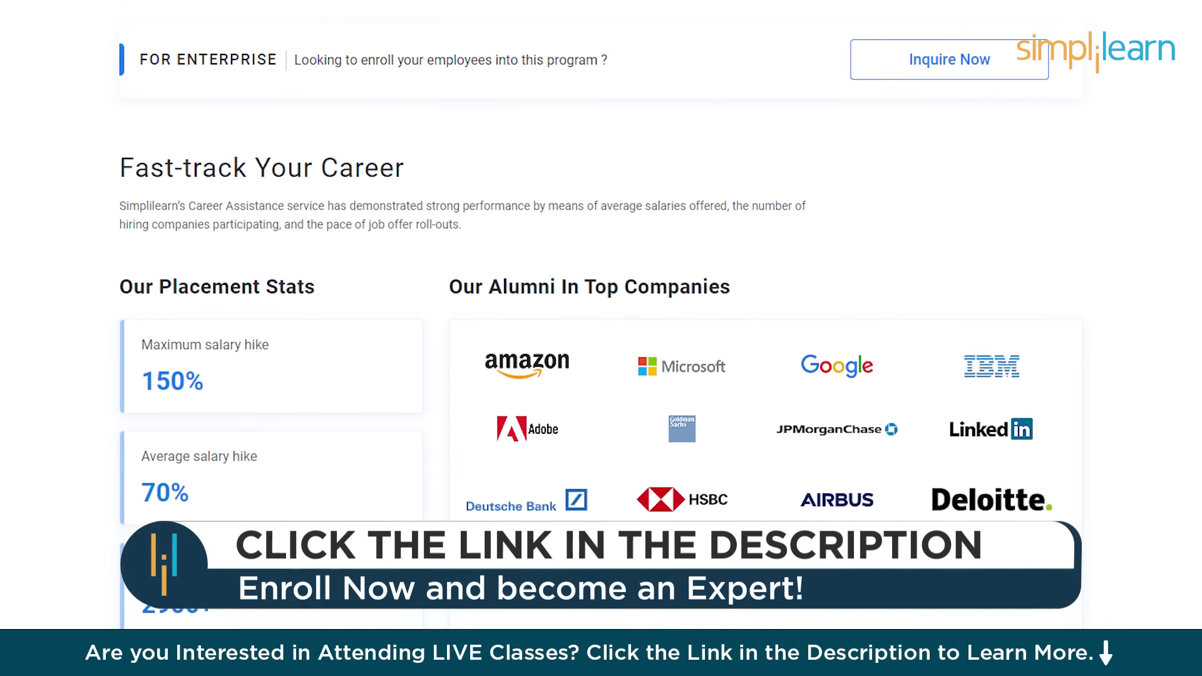
scroll(601, 314, down, 4)
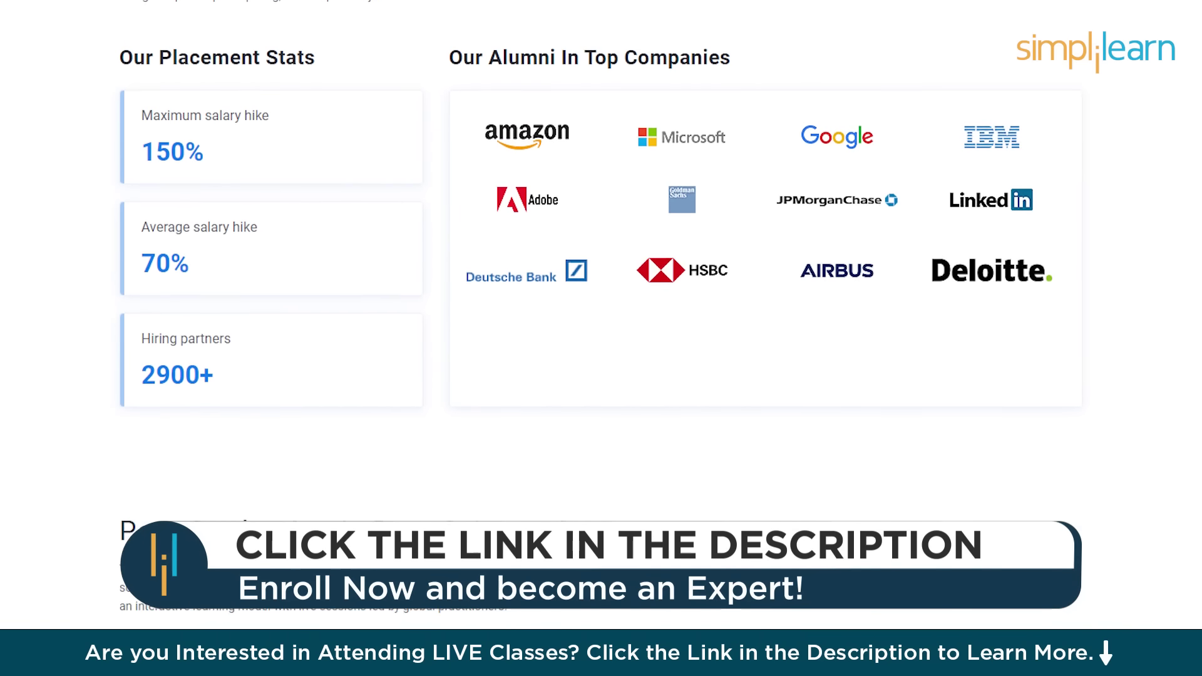
scroll(601, 313, down, 4)
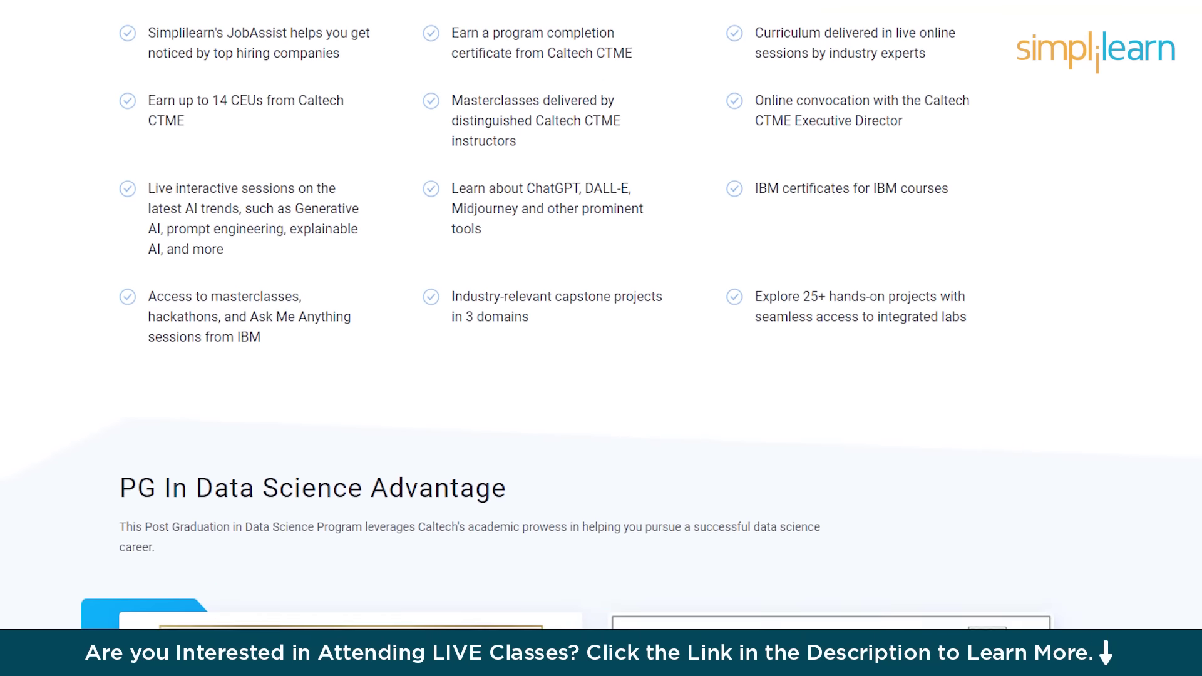
scroll(602, 313, down, 4)
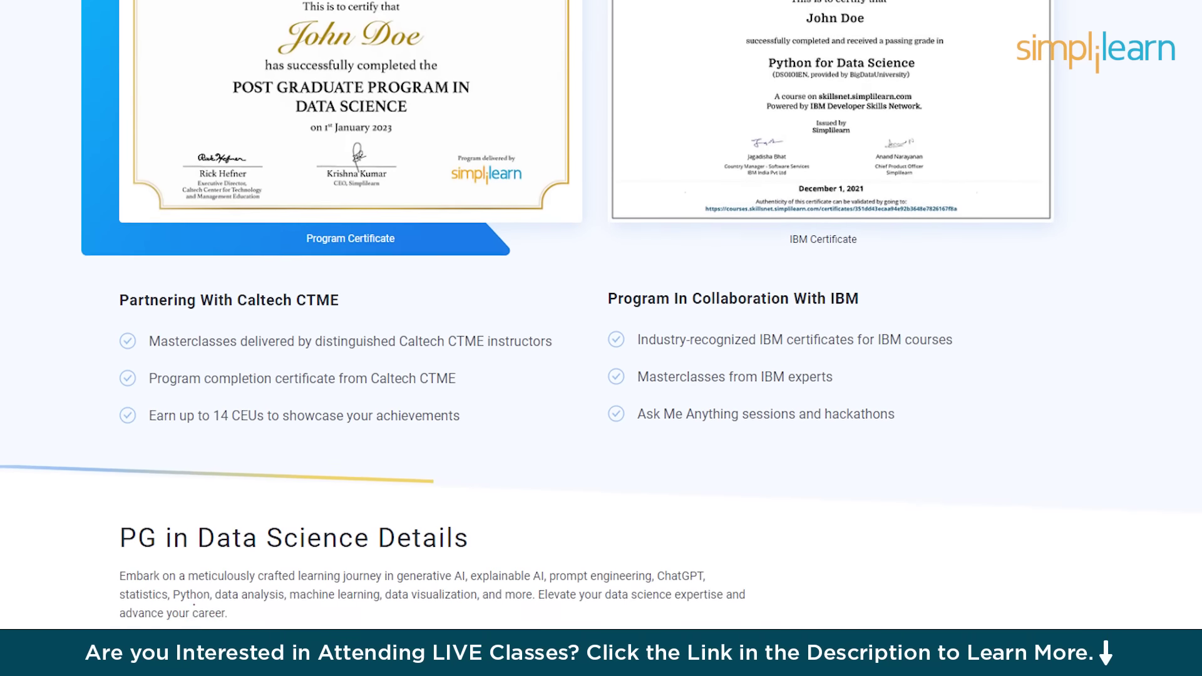
scroll(601, 313, down, 4)
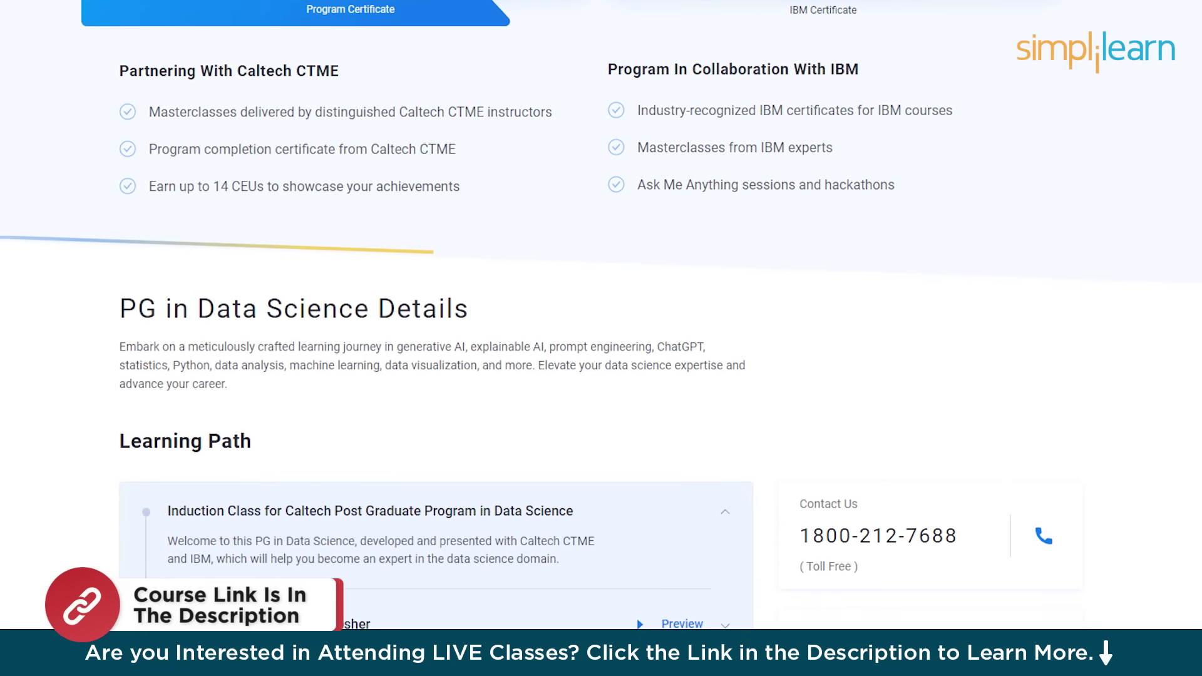
scroll(601, 313, down, 4)
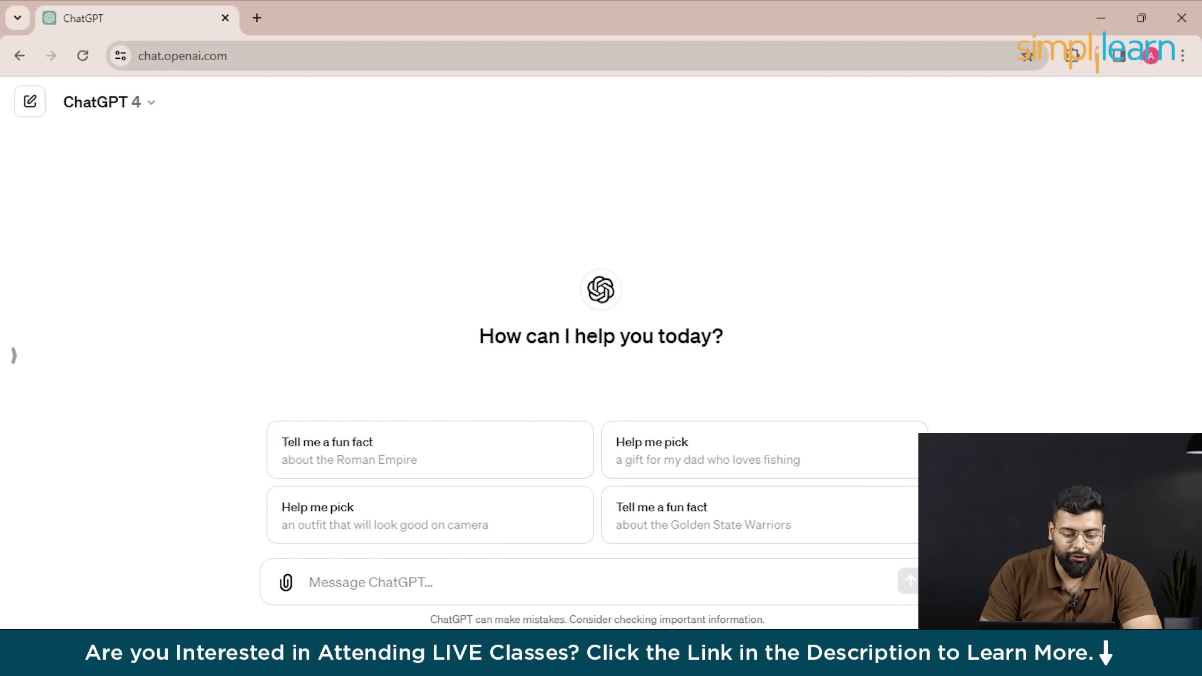
Expand the chat history sidebar, open Customize ChatGPT from the profile menu, and close it unsaved.
click(14, 355)
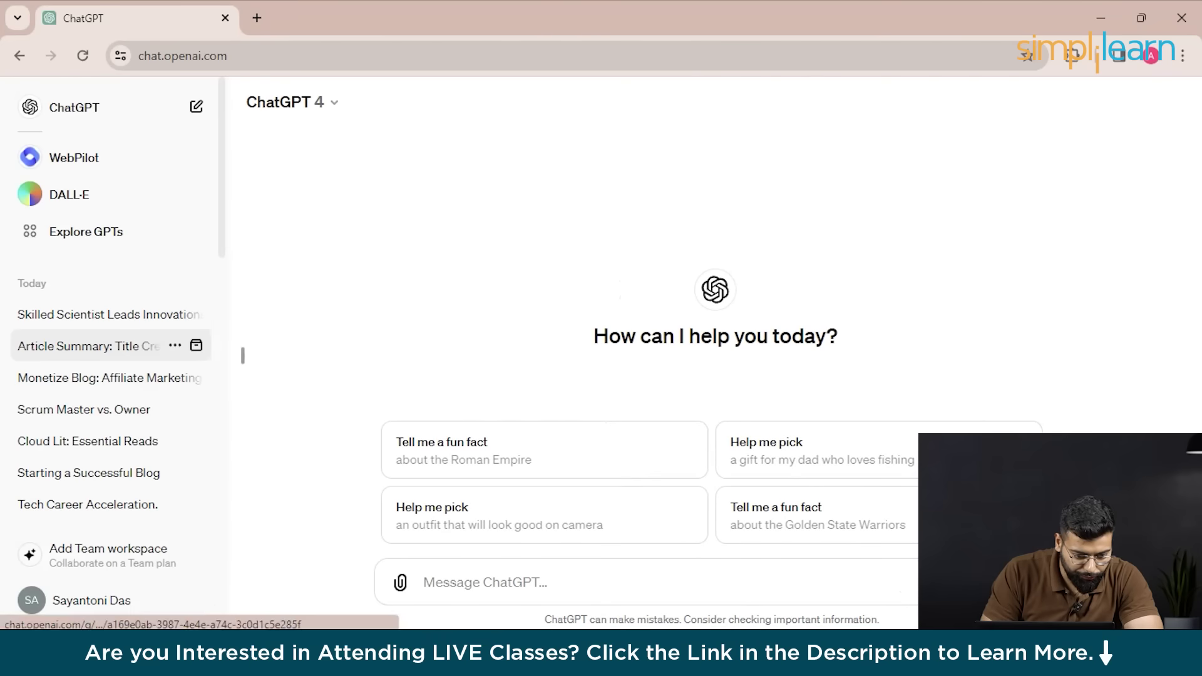
click(94, 600)
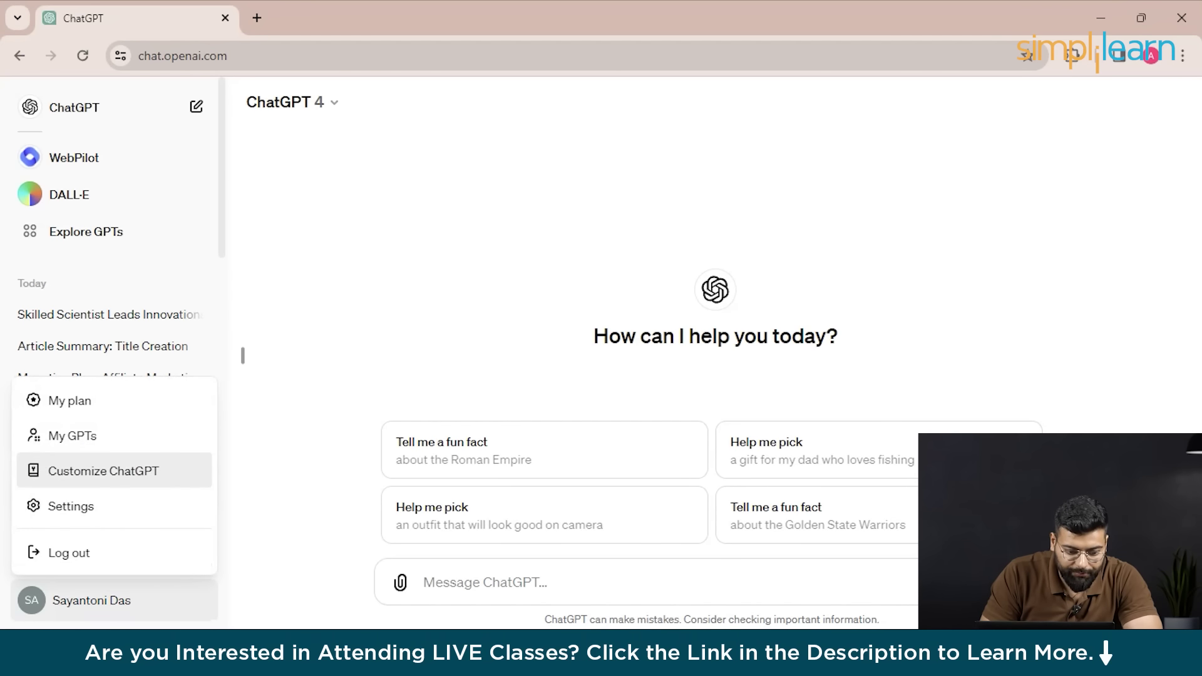
click(103, 470)
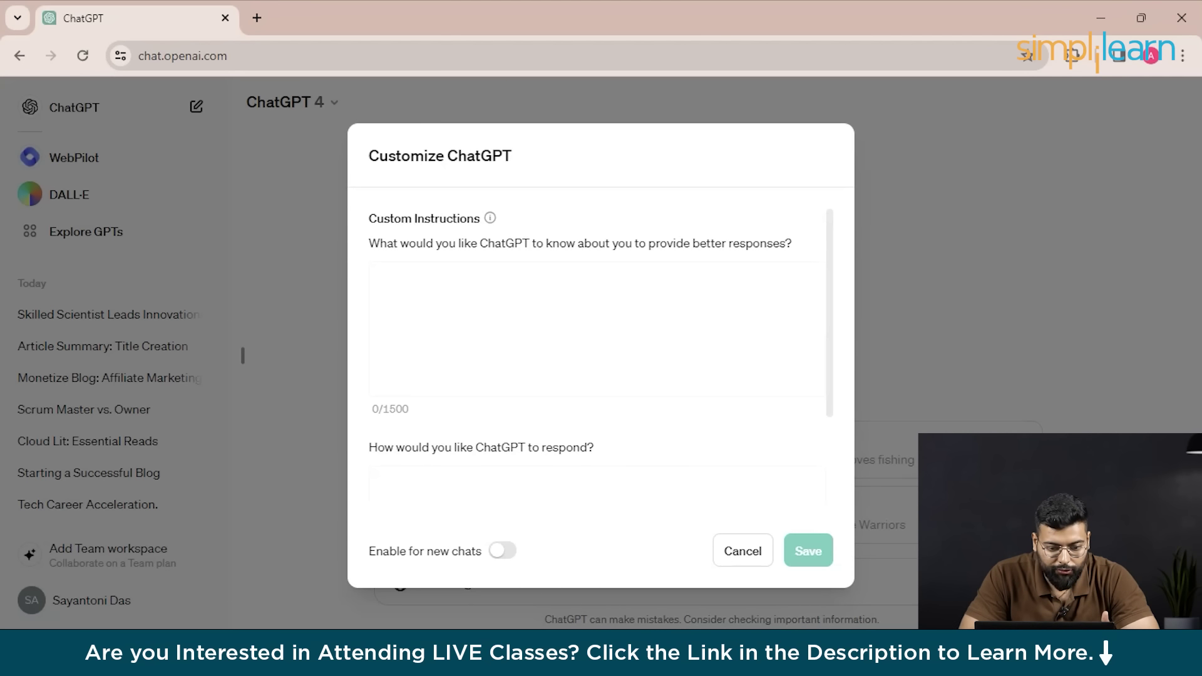
key(Escape)
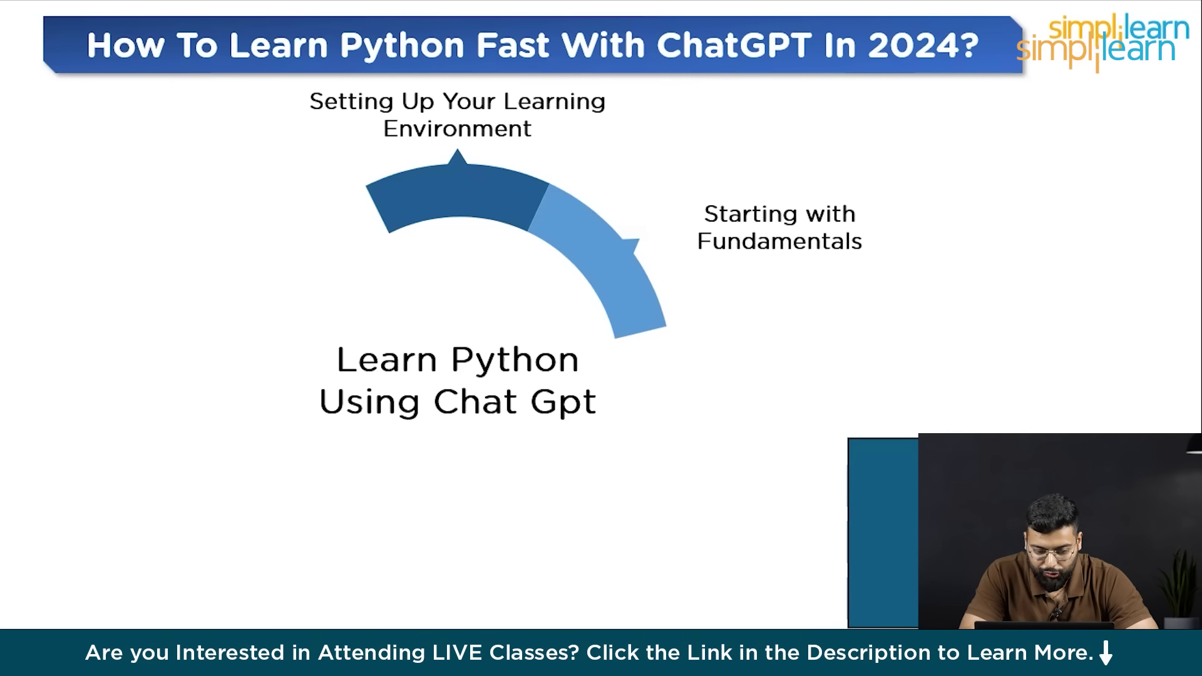
Switch from the slides back to the ChatGPT start page.
key(alt+Tab)
key(alt+Tab)
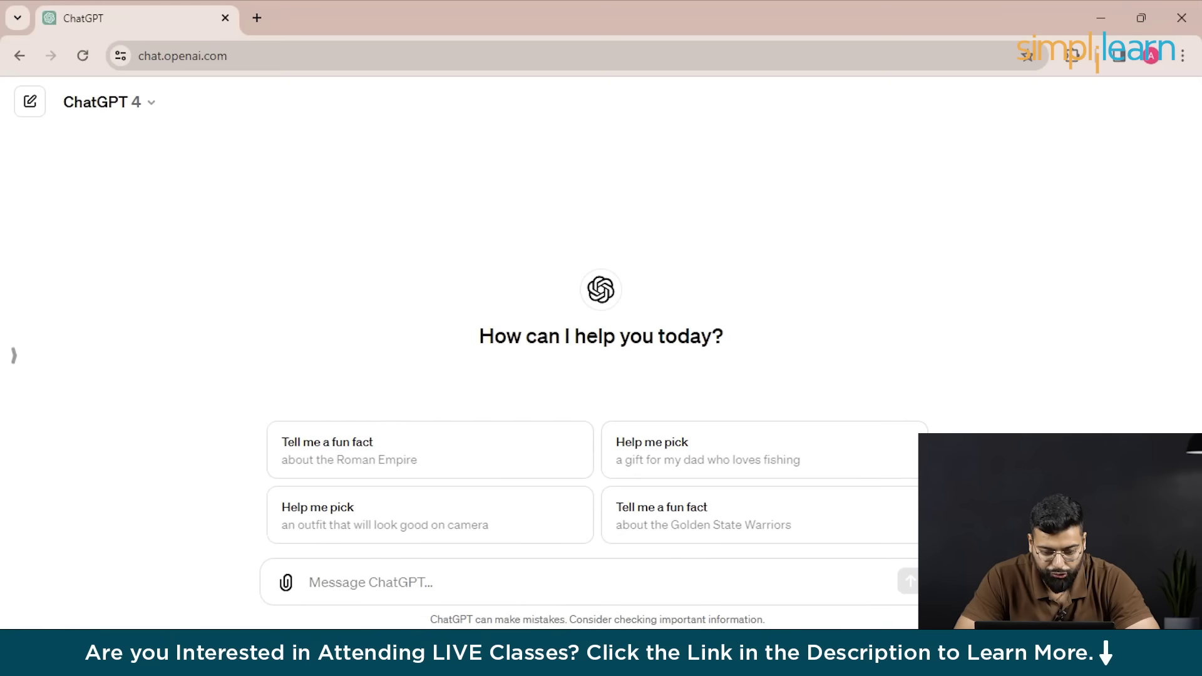
Type a prompt asking ChatGPT to explain Python syntax, variable declaration and a simple assignment example.
key(Caps_Lock)
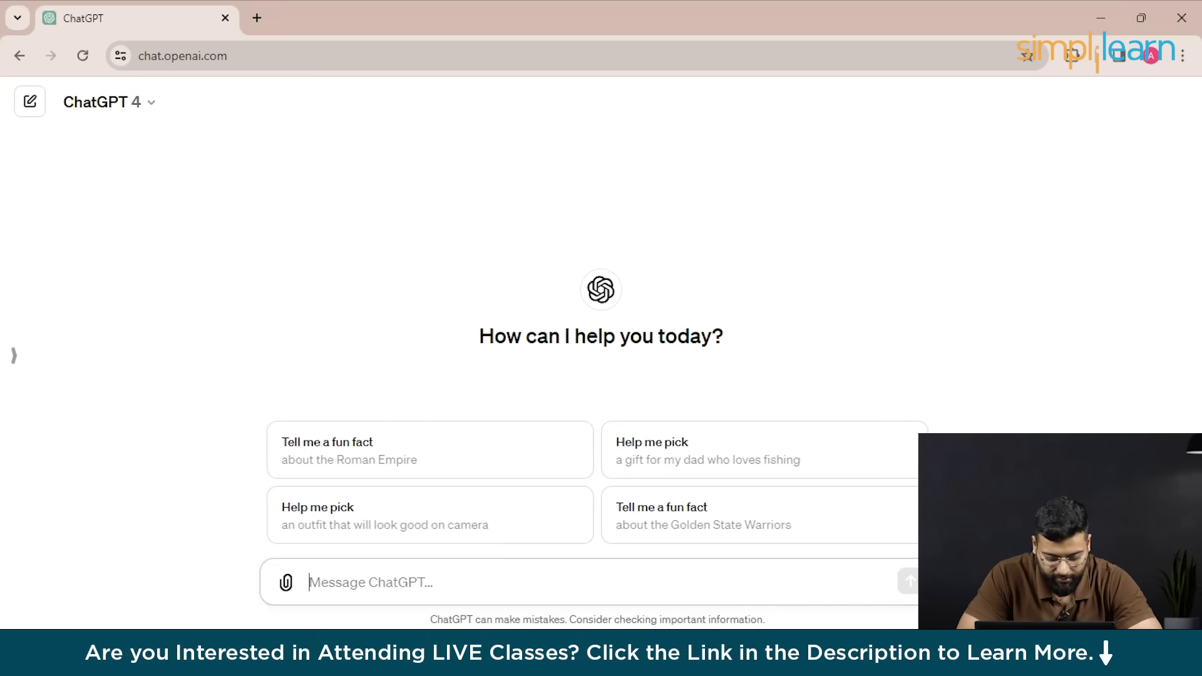
text(can yo)
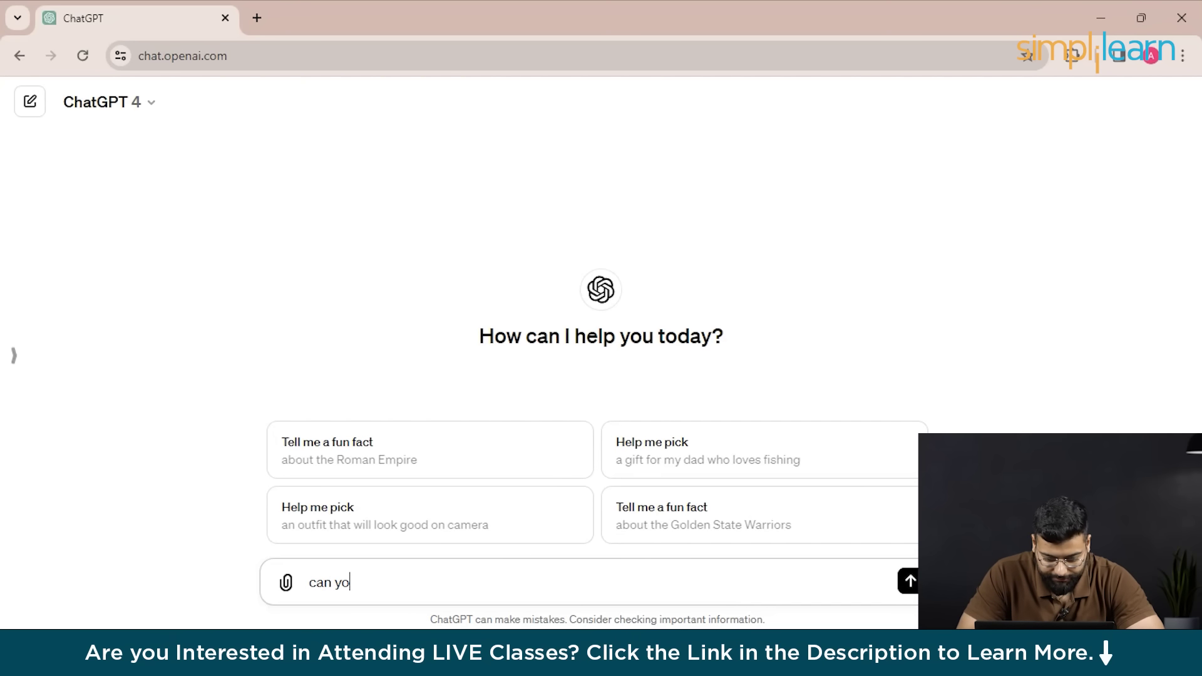
text( u ex)
key(BackSpace)
text(xp)
key(BackSpace)
text(plain python syntax and hoewto declare varioable also could you provide a simple example)
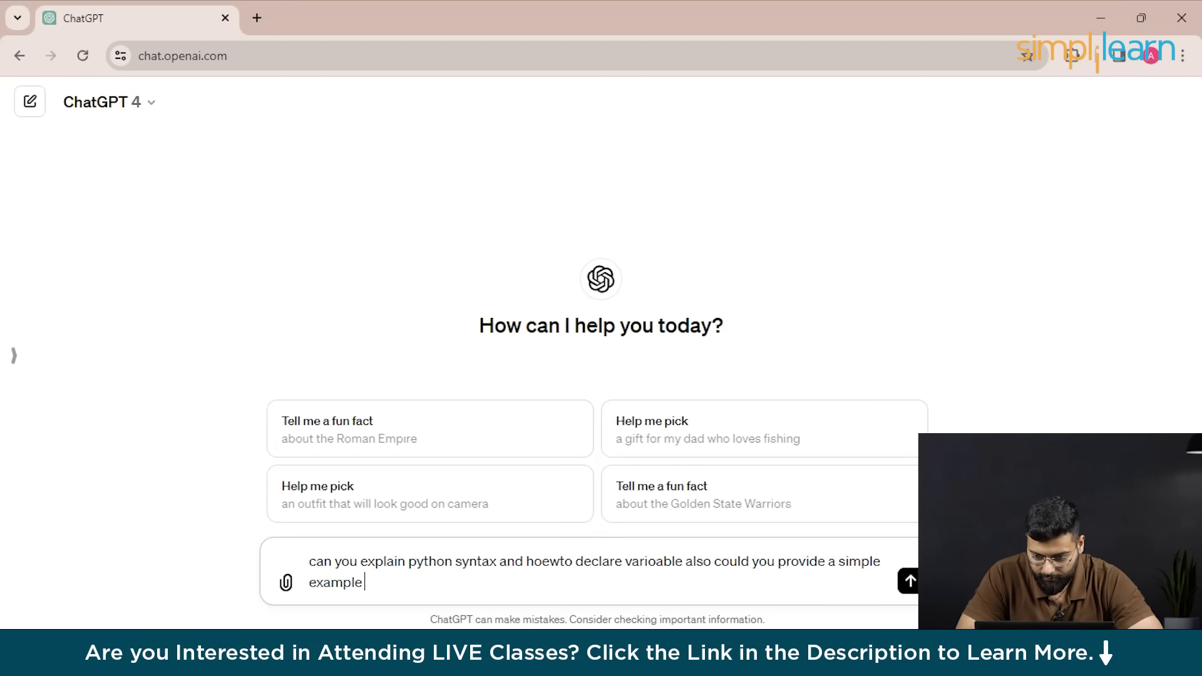
text( of )
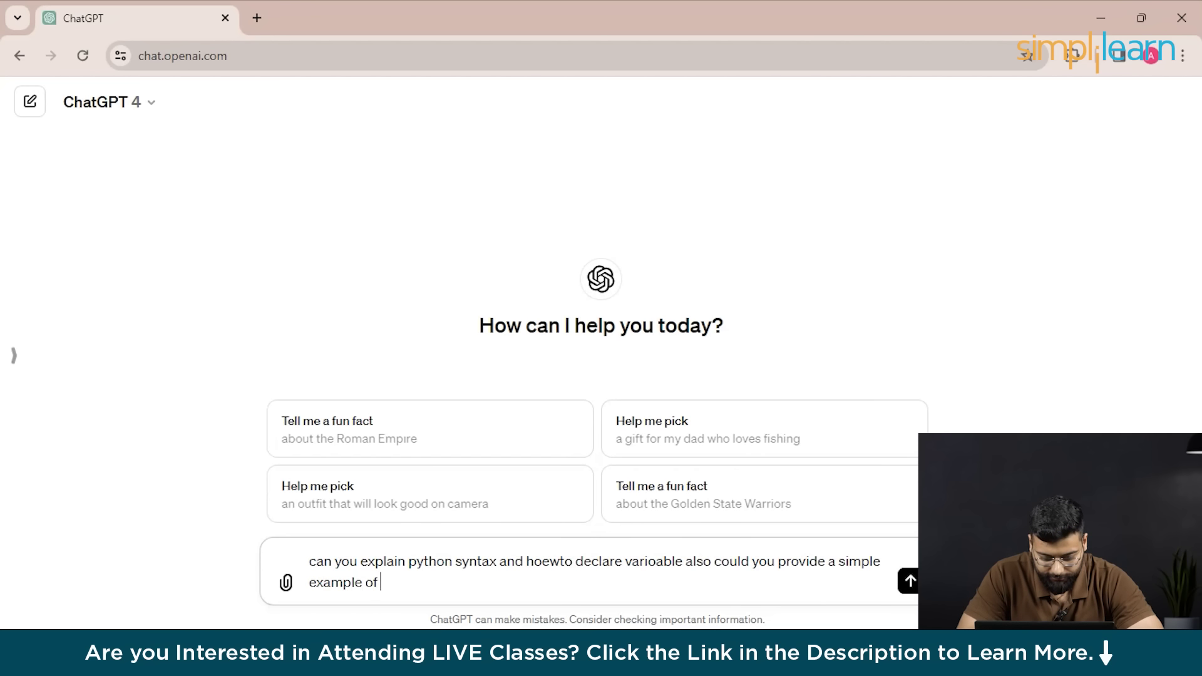
text(variable s)
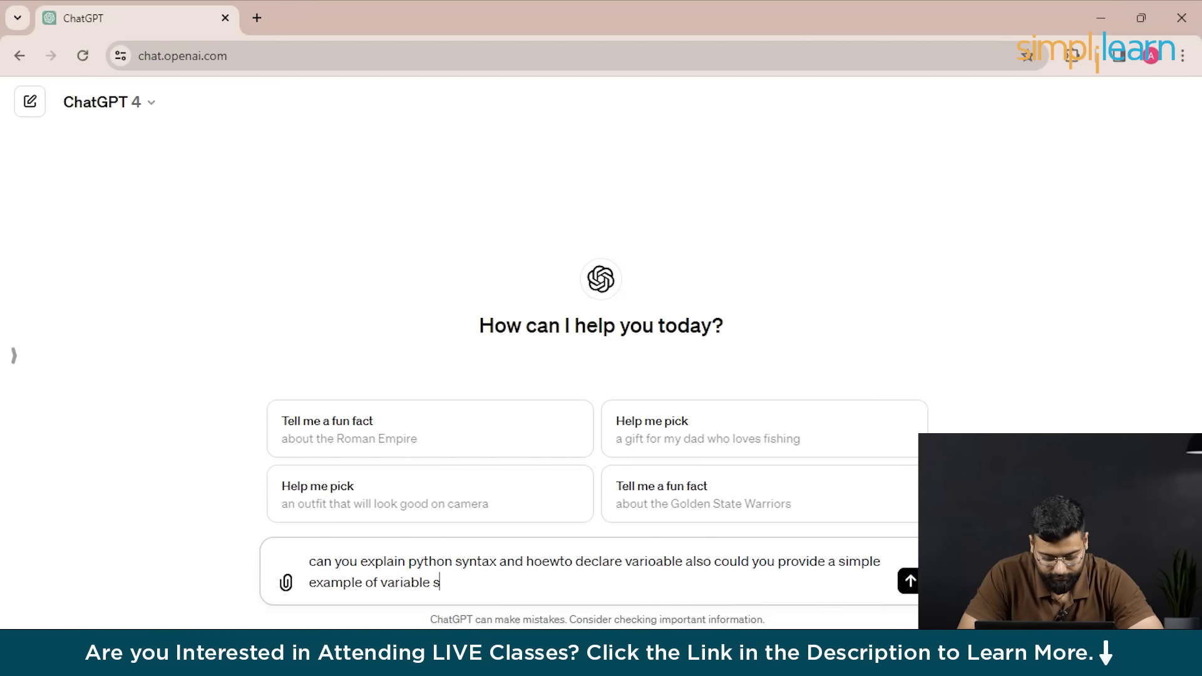
key(BackSpace)
text(assi)
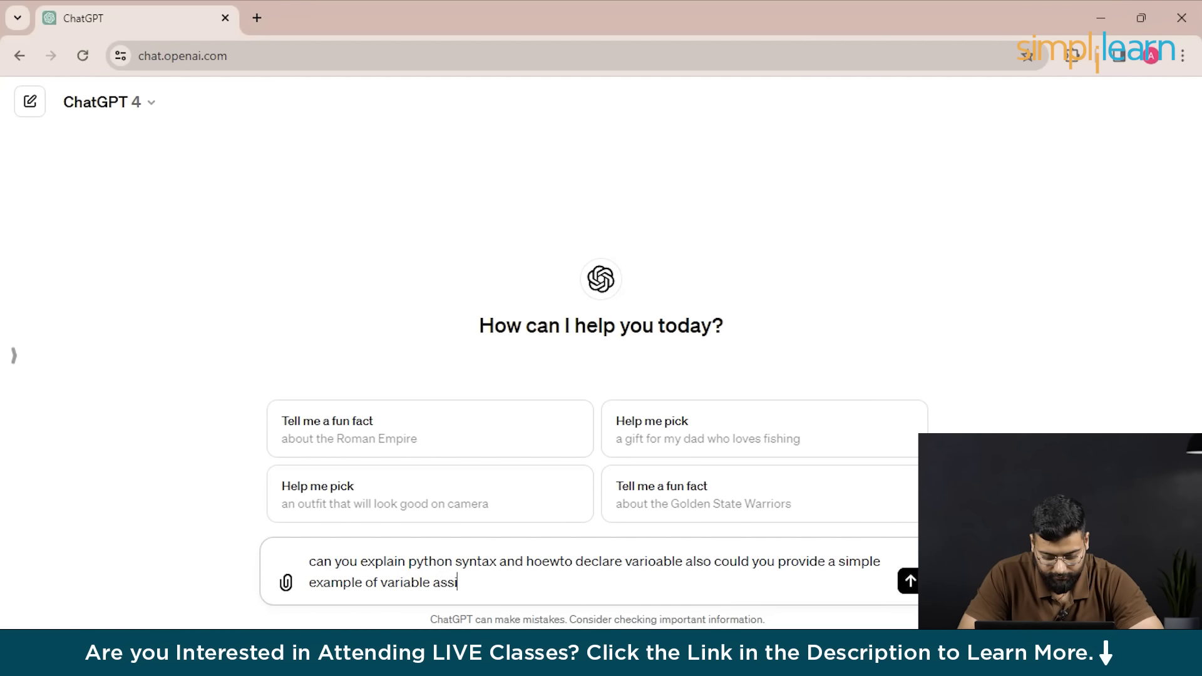
text(gnment)
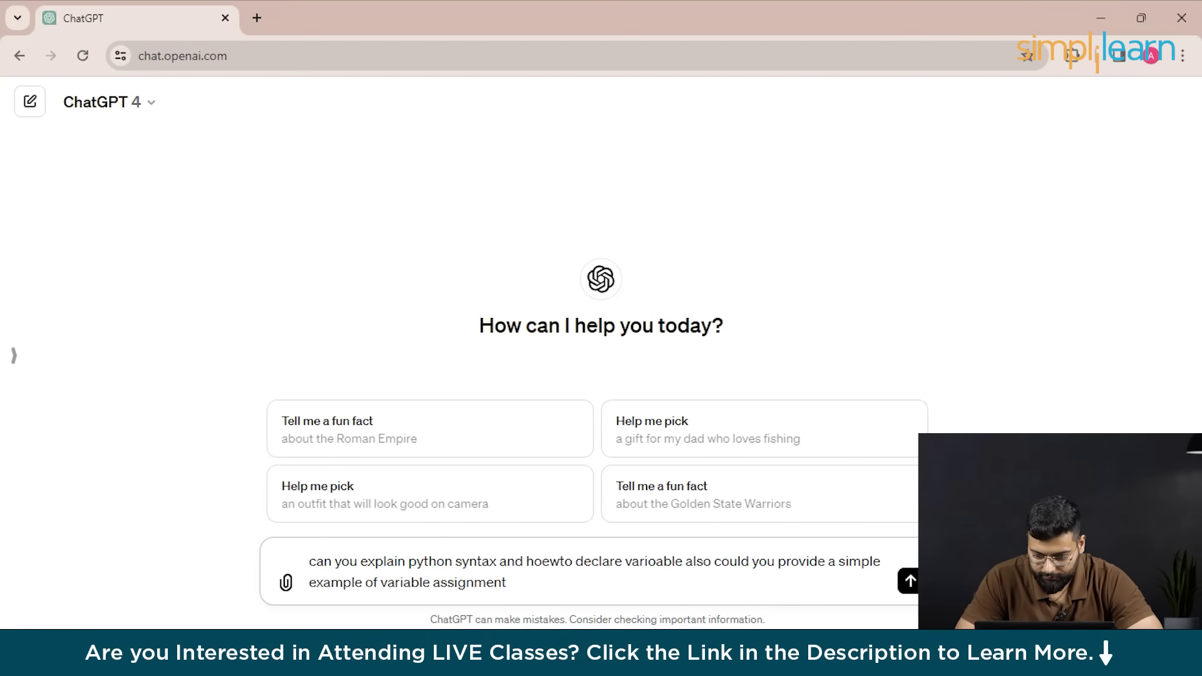
Send the variables question and scroll to the example using name, age, height and is_student.
key(Return)
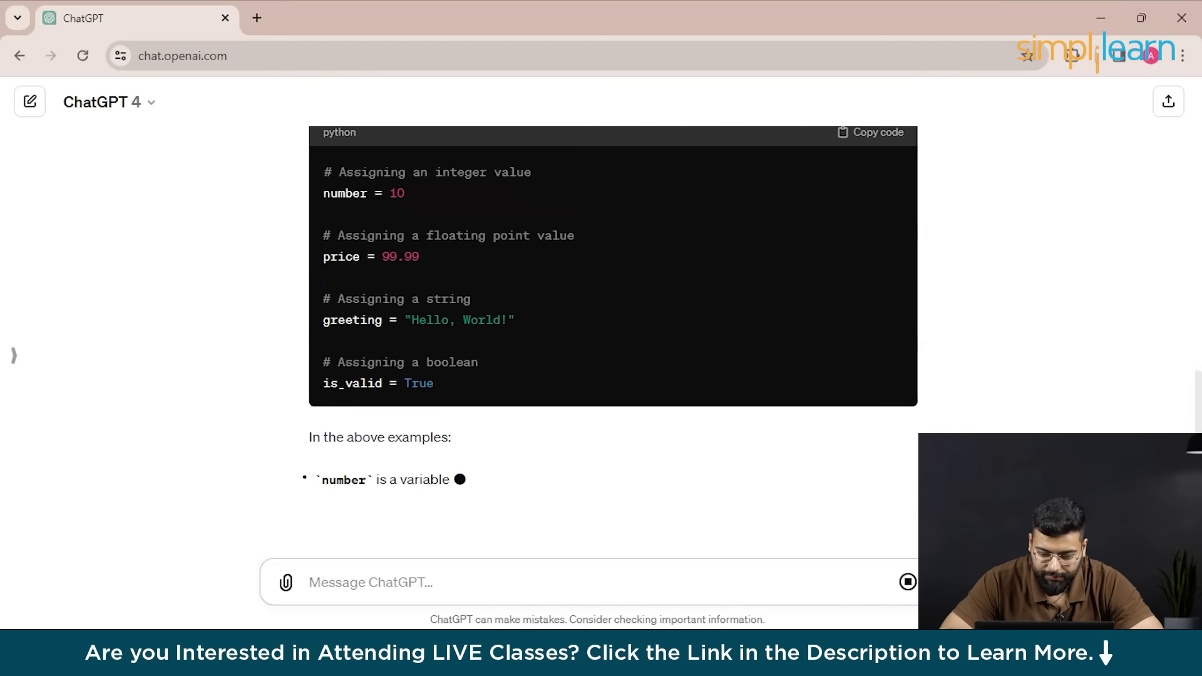
scroll(613, 313, up, 10)
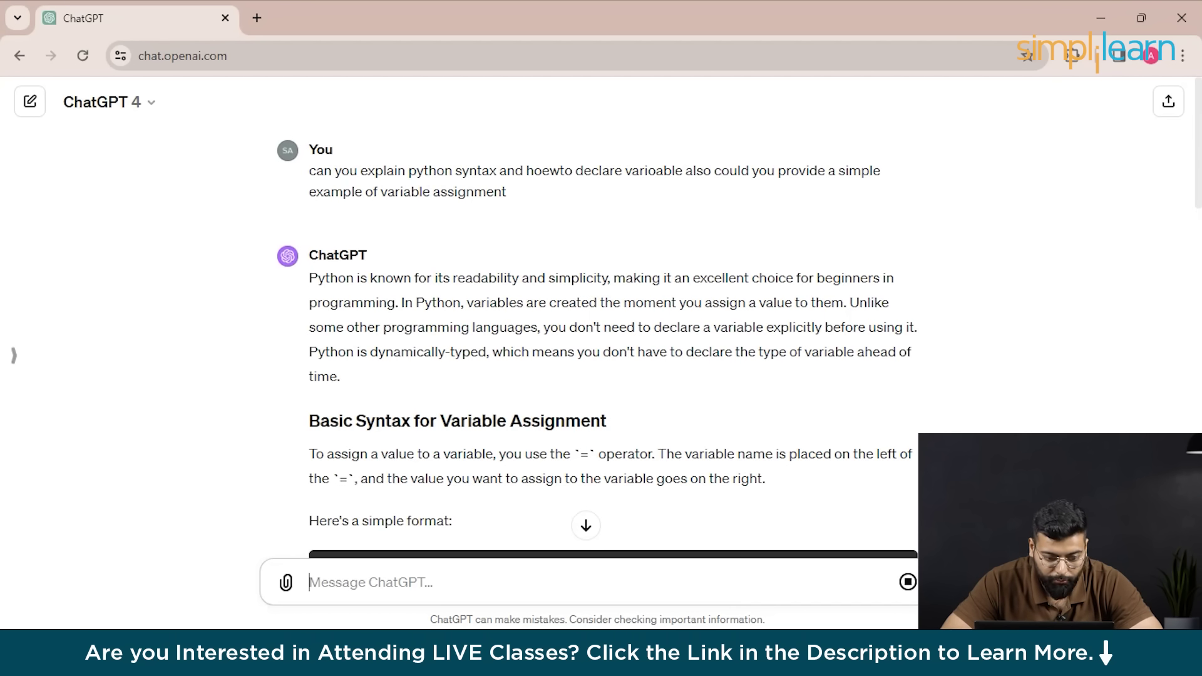
scroll(613, 339, down, 3)
scroll(614, 338, down, 1)
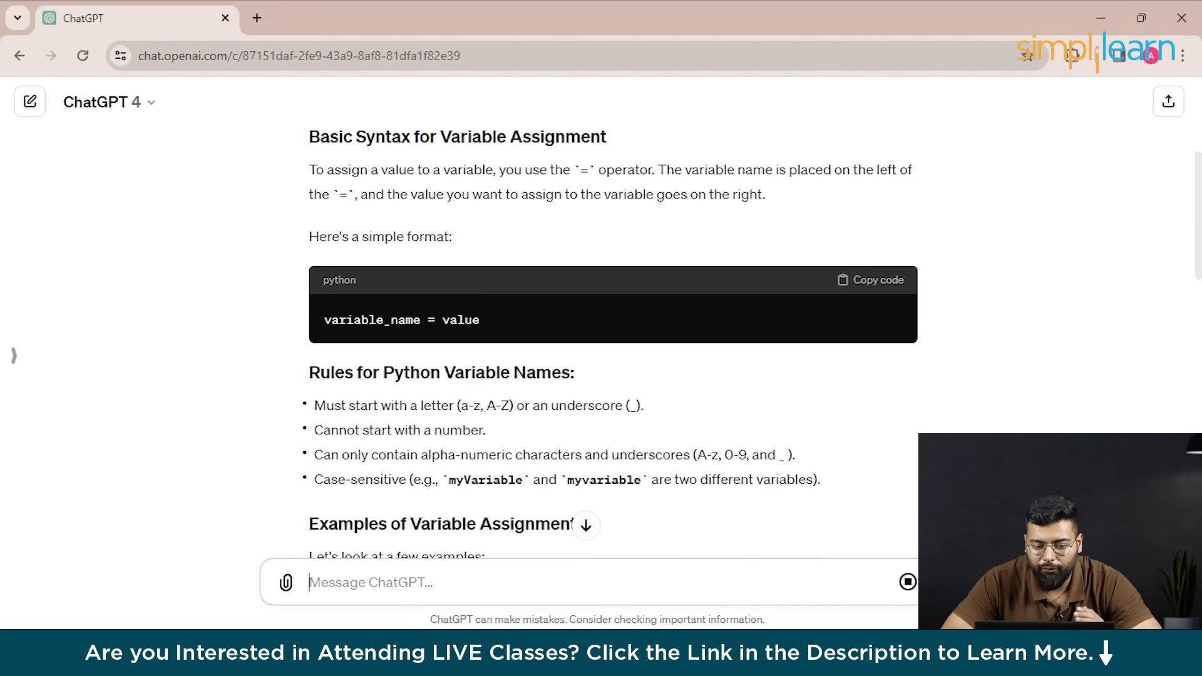
scroll(613, 338, down, 2)
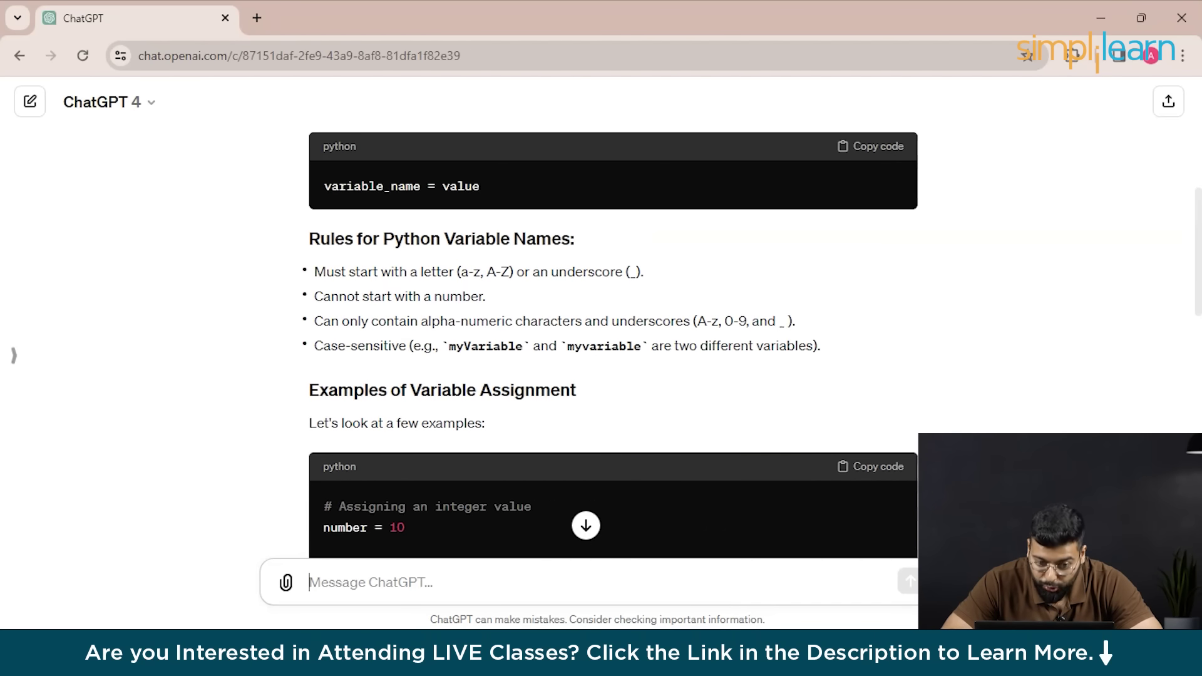
scroll(613, 338, down, 4)
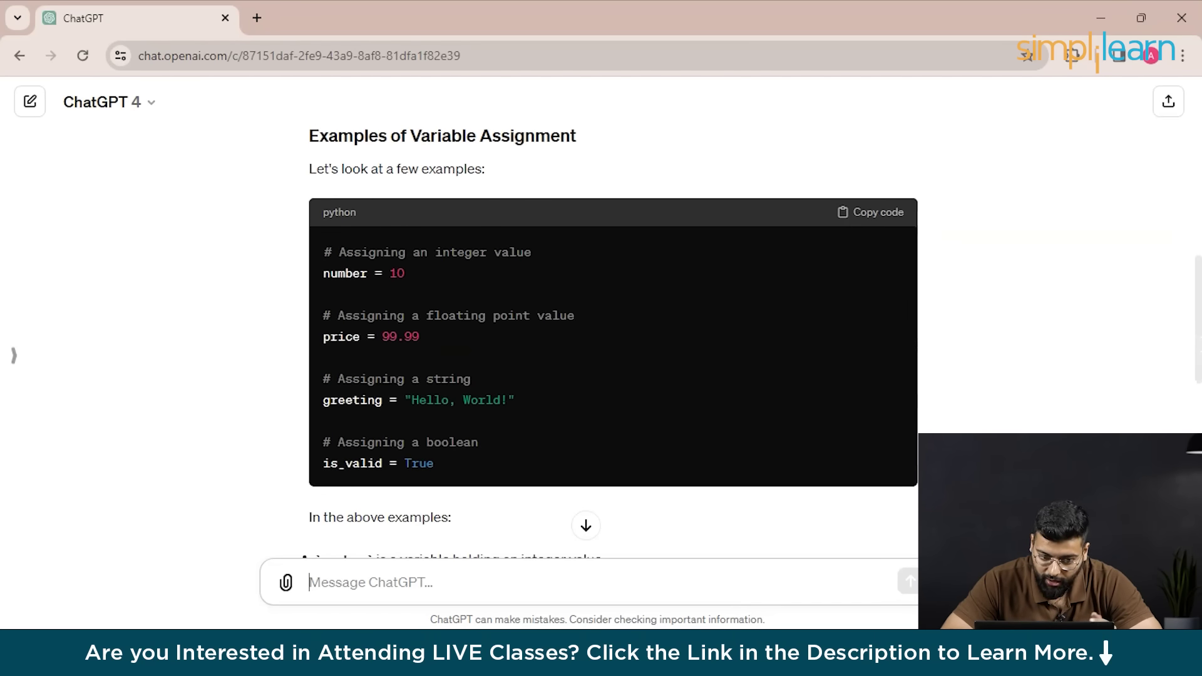
scroll(613, 338, down, 9)
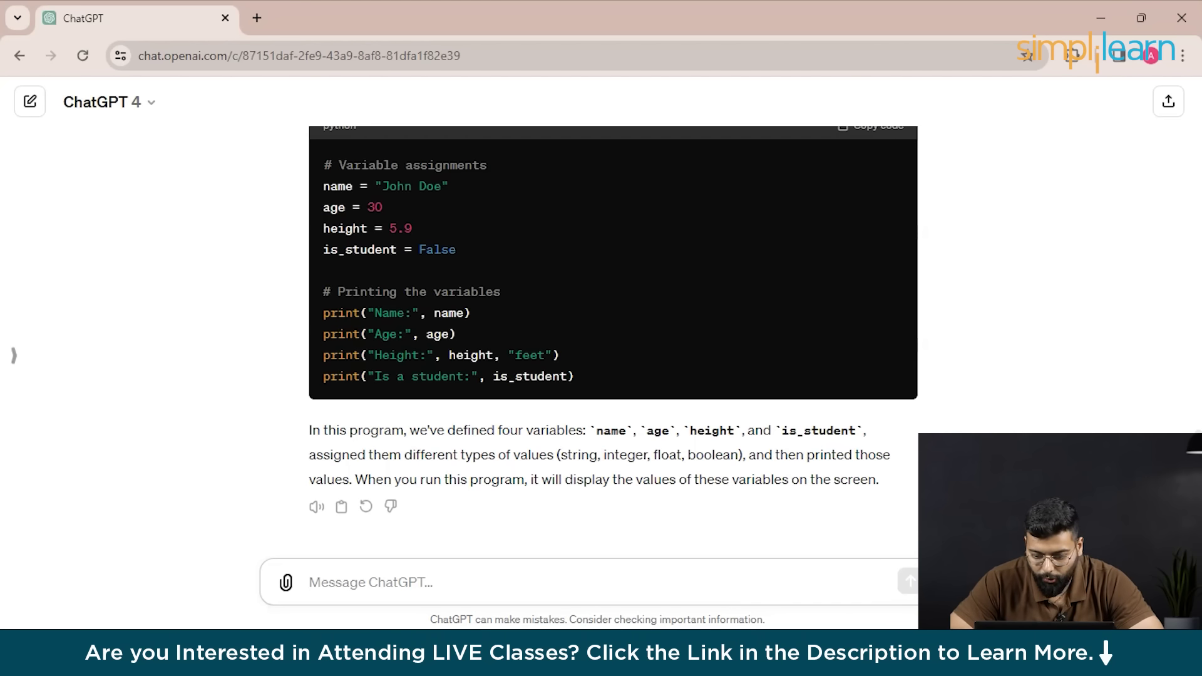
Type a prompt asking what a Python function is, why it matters, and how to write one.
text(what )
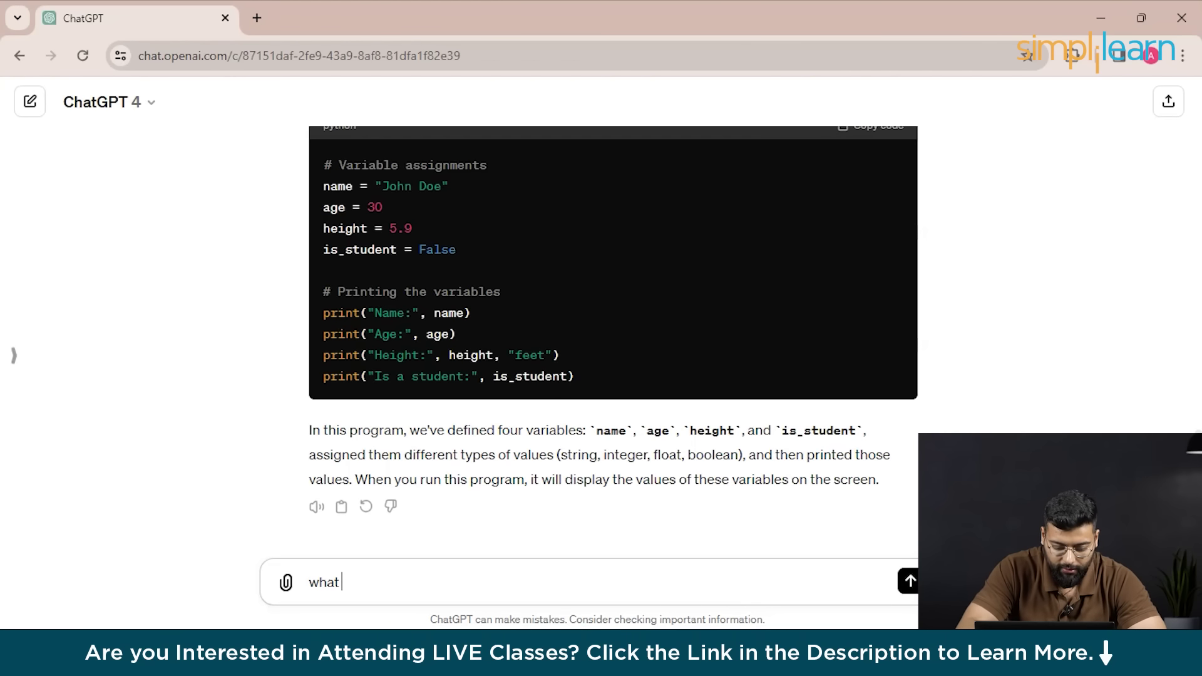
text(is a function )
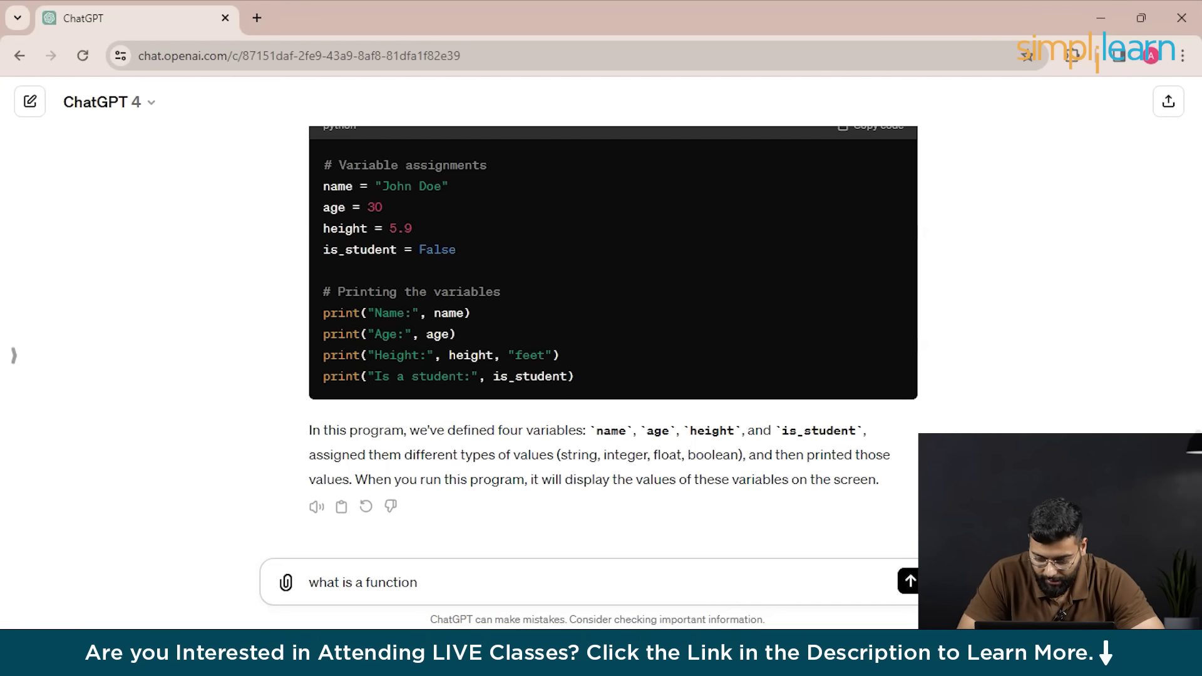
text(in python)
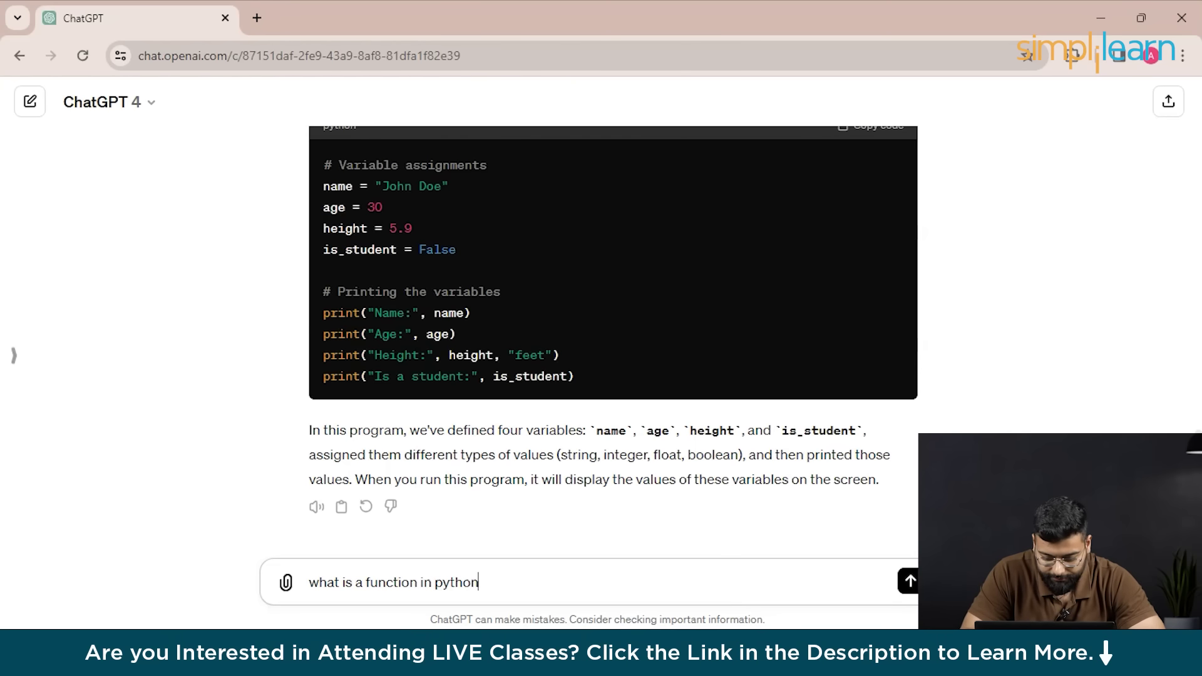
text(, and w)
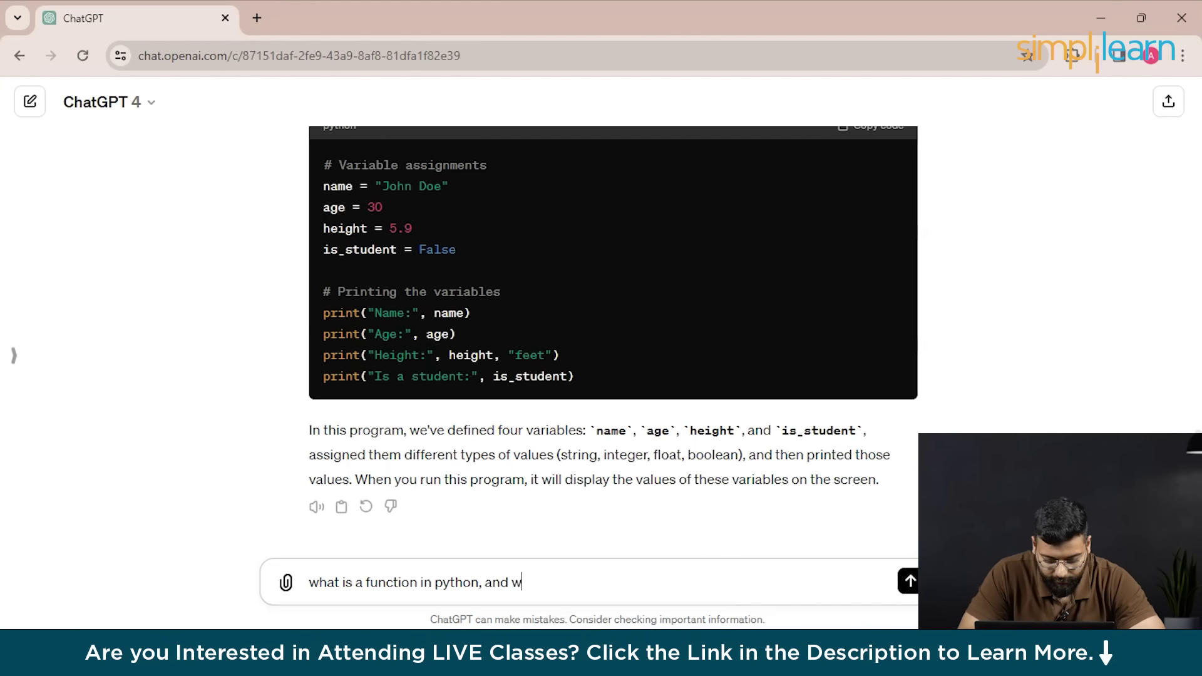
text(hy it is i)
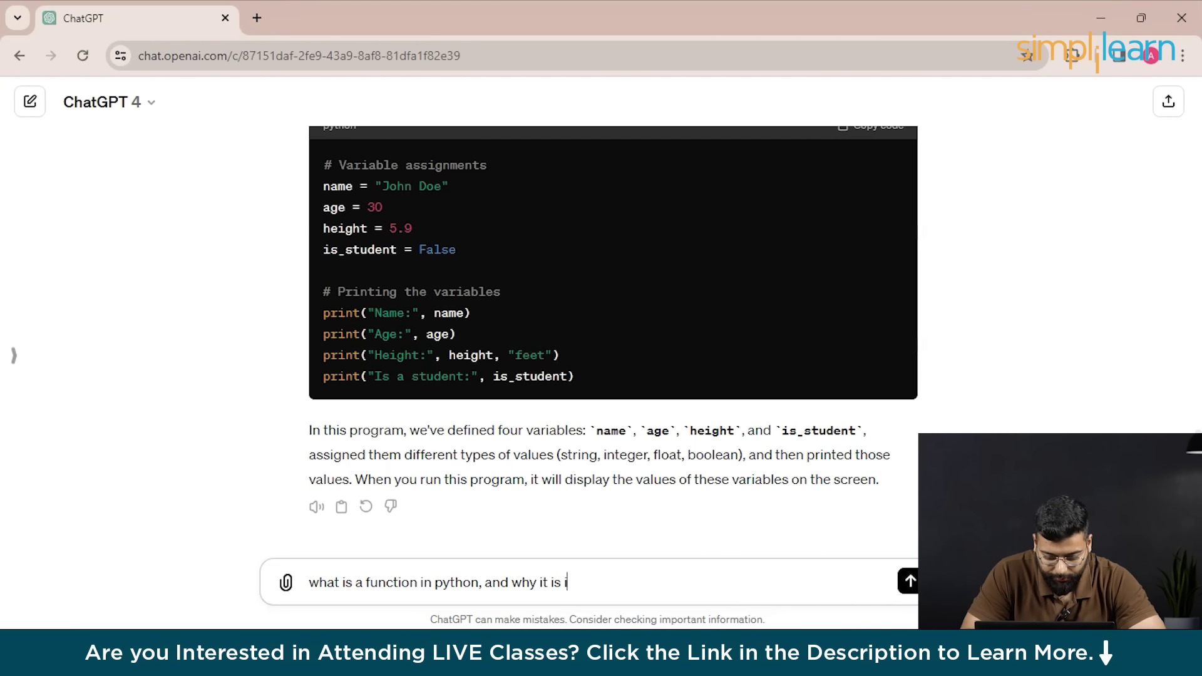
text(mportant)
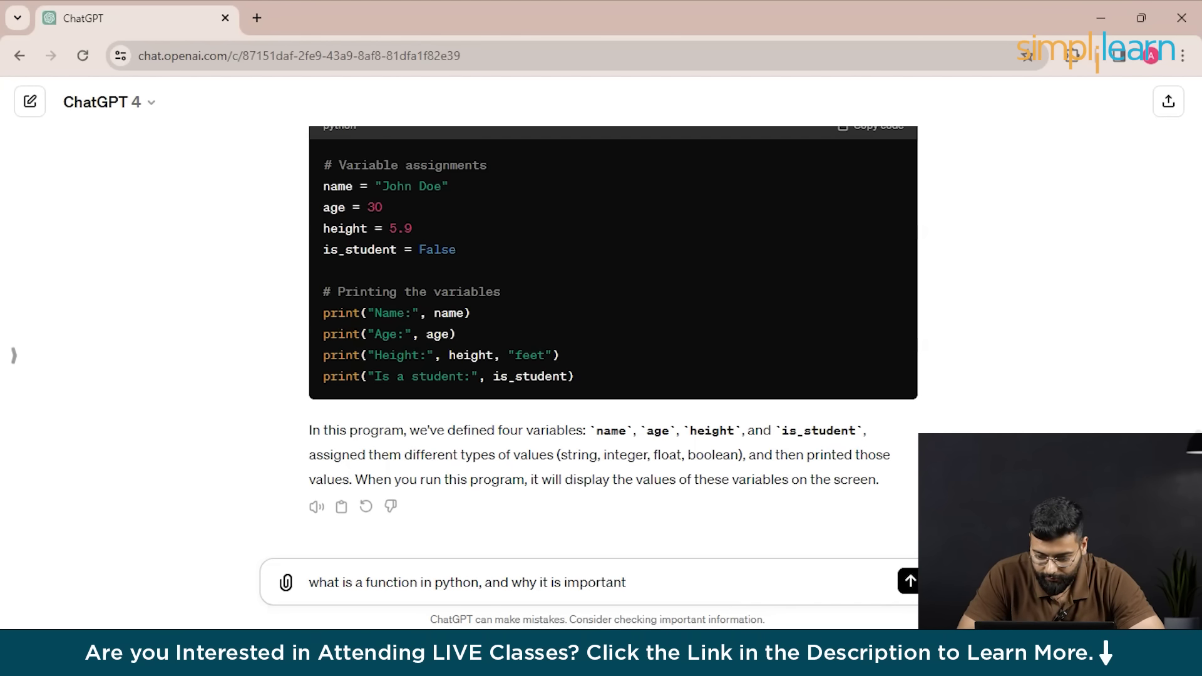
text( co)
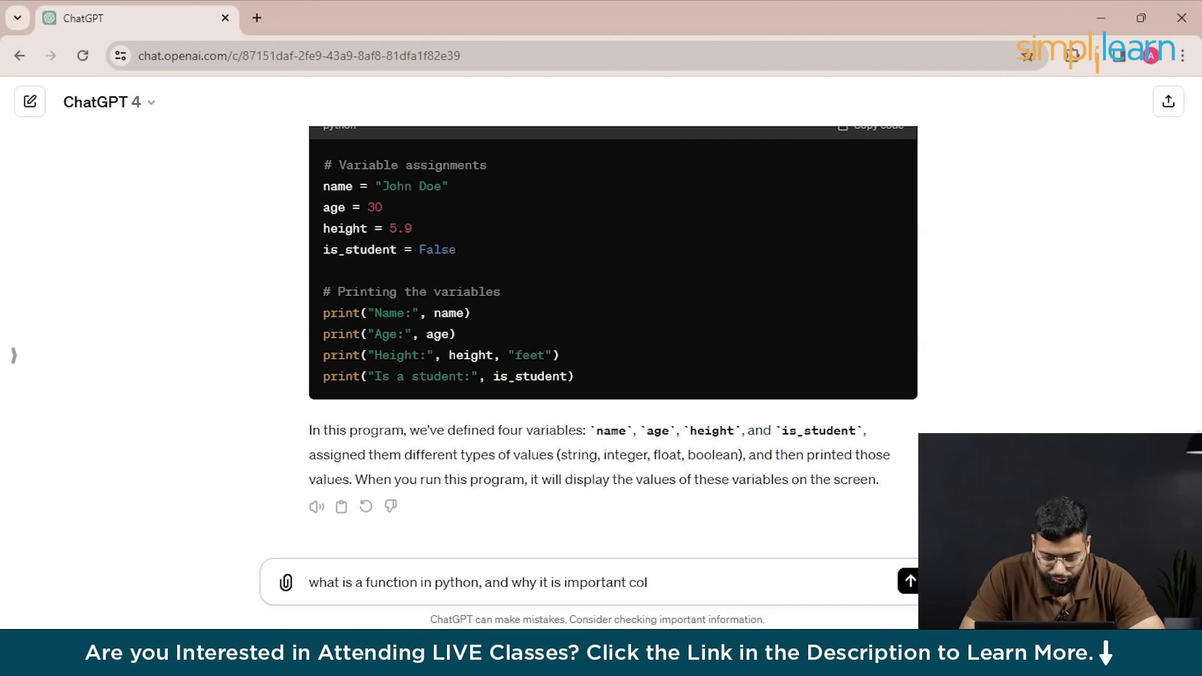
text(ould )
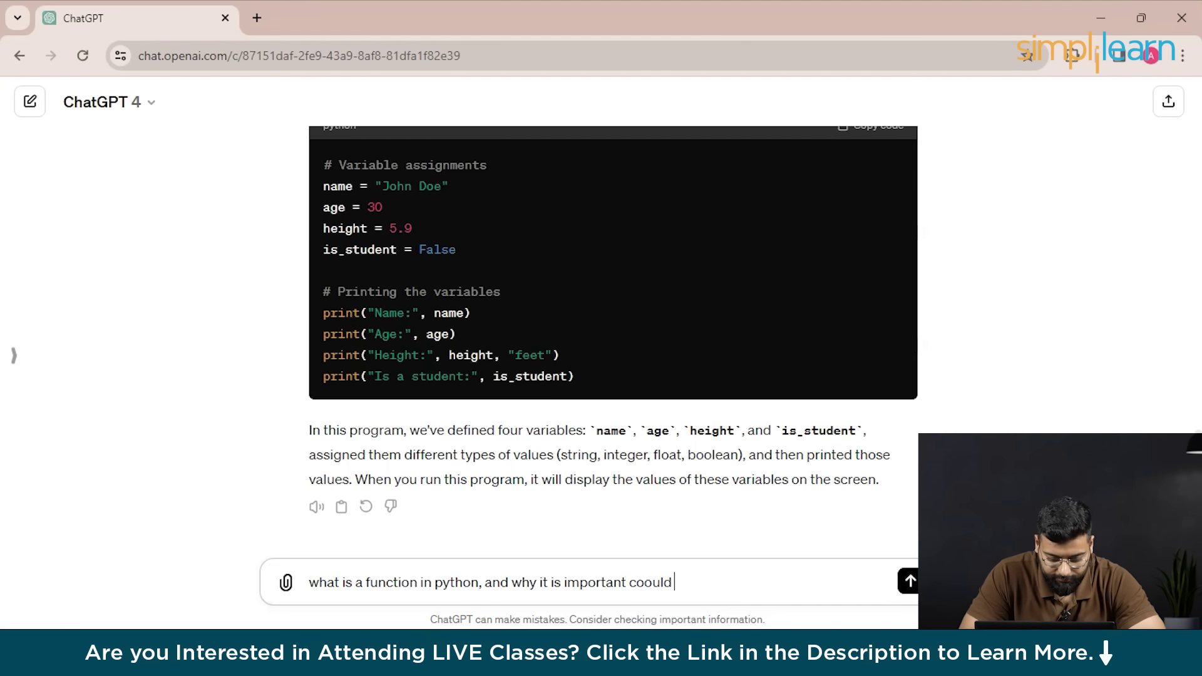
text(you show)
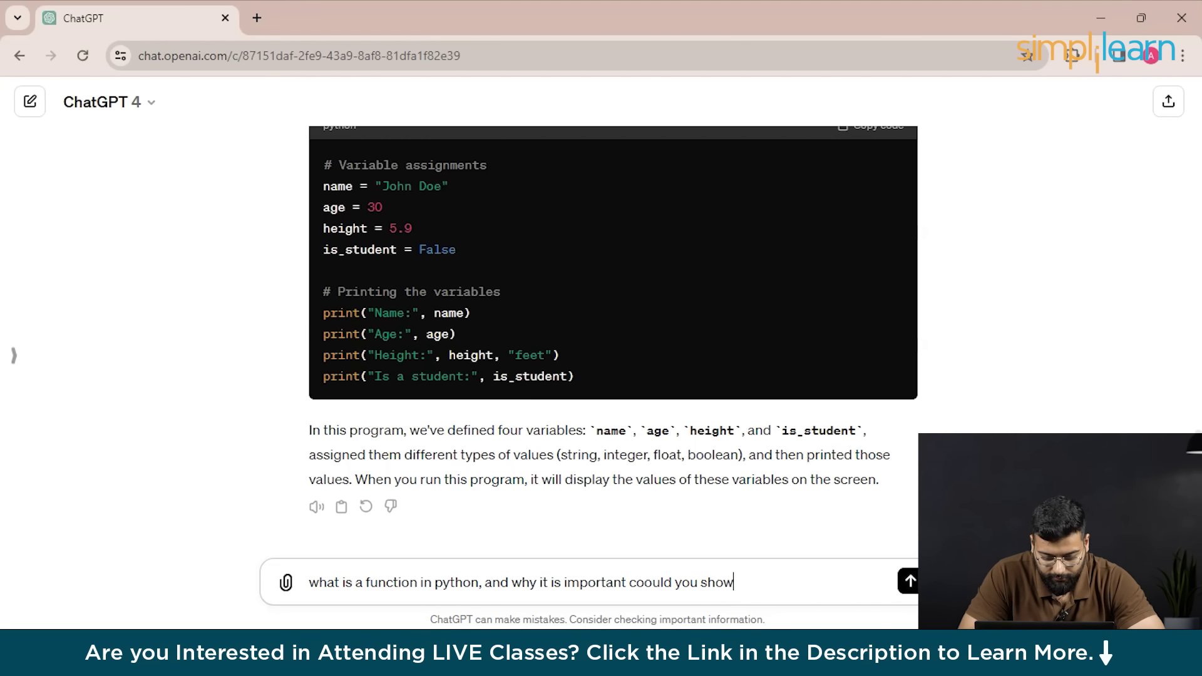
text( me h)
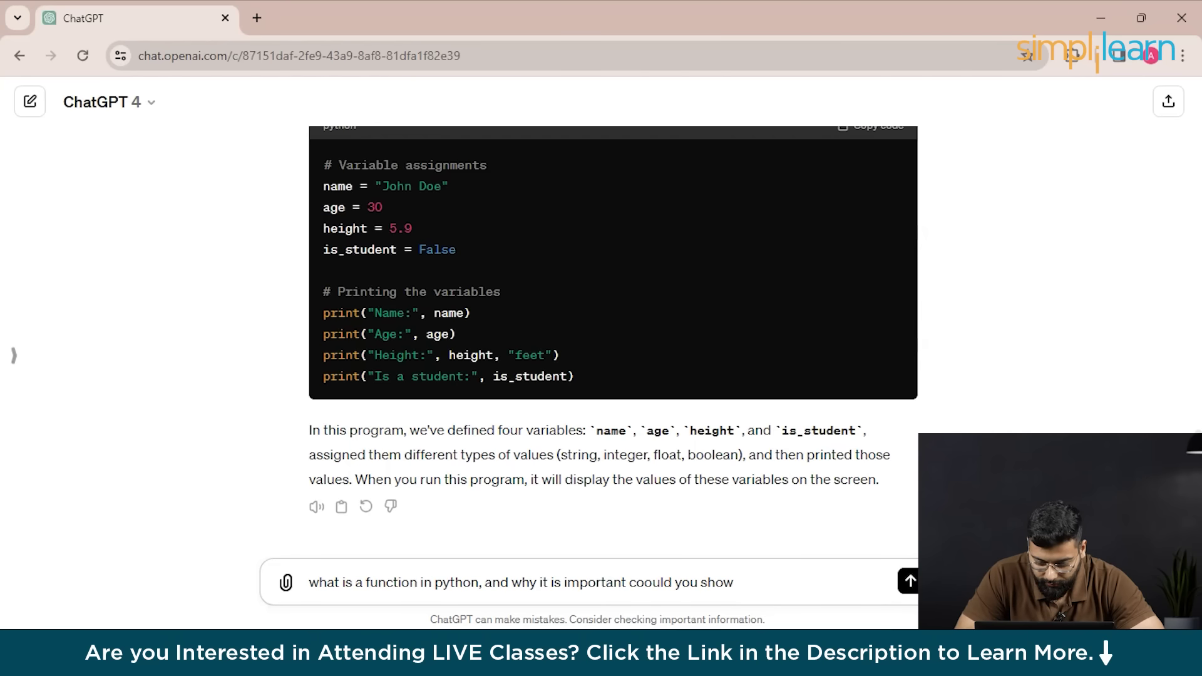
text(ow t)
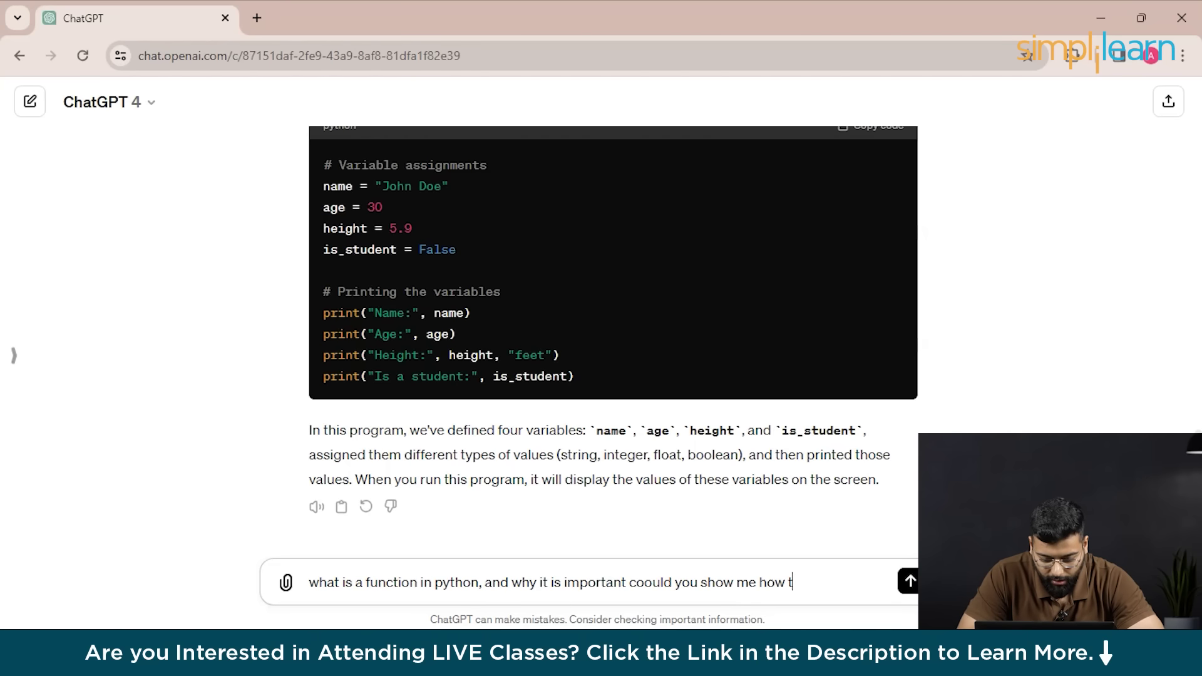
text(o erite)
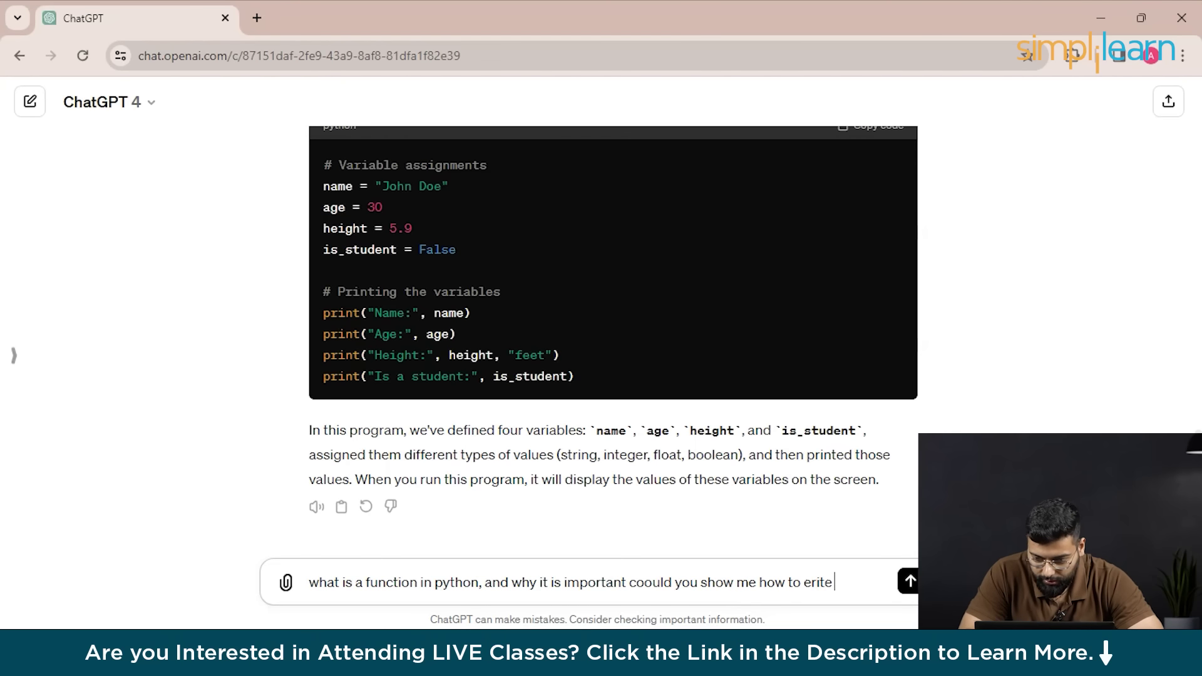
text( a simple funct)
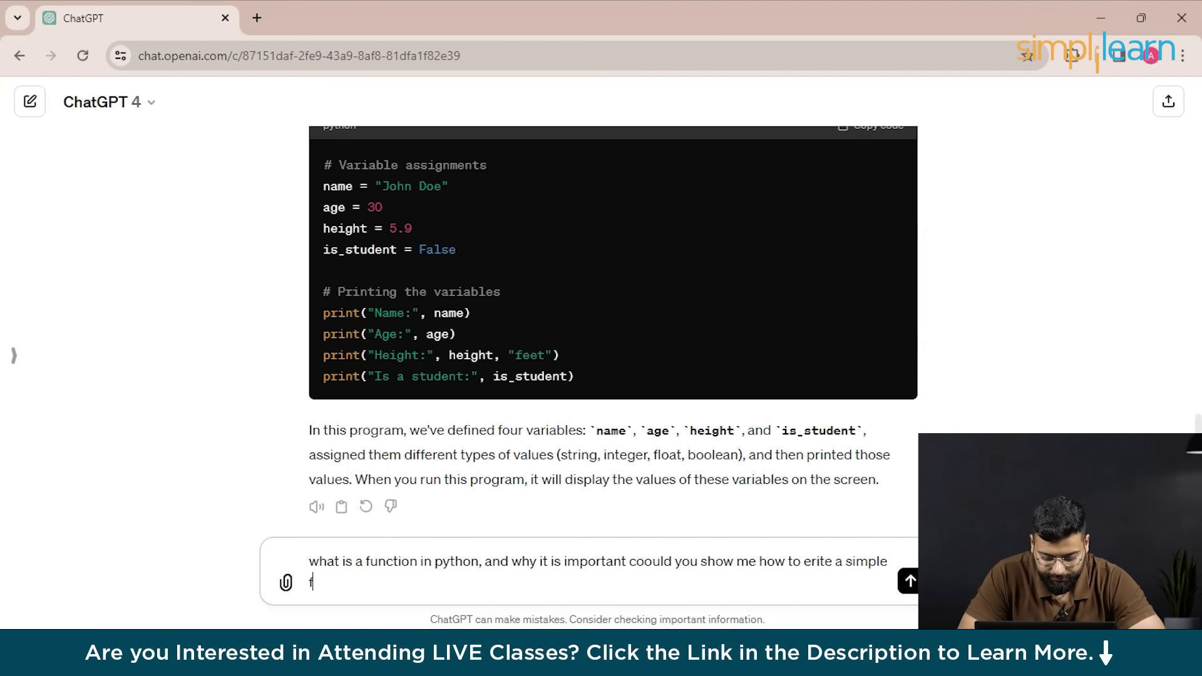
text(ion)
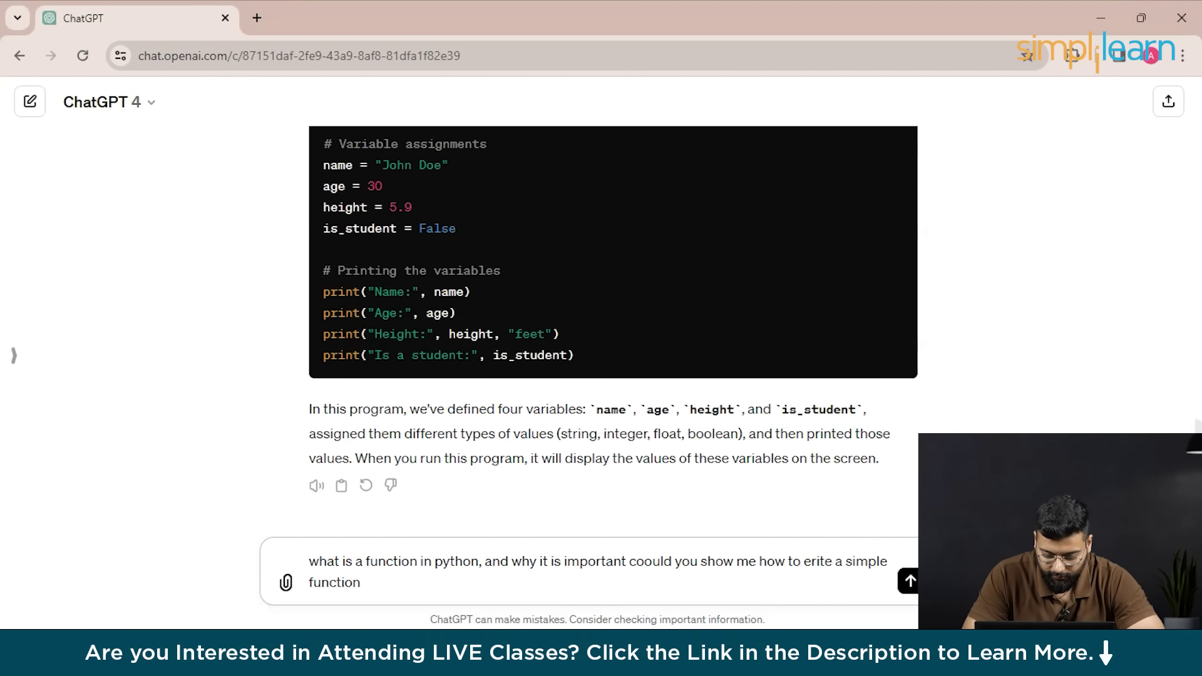
Send the functions question and read the reply through to the add_numbers(10, 5) example returning 15.
key(Return)
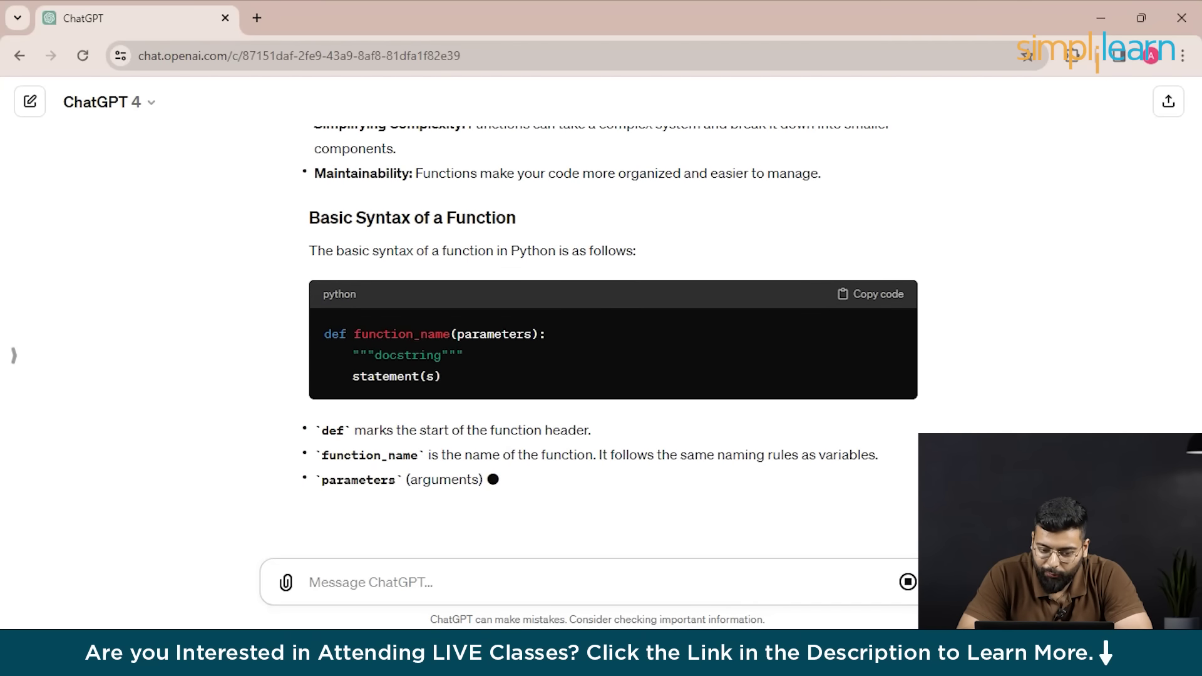
scroll(610, 338, up, 4)
scroll(611, 338, down, 3)
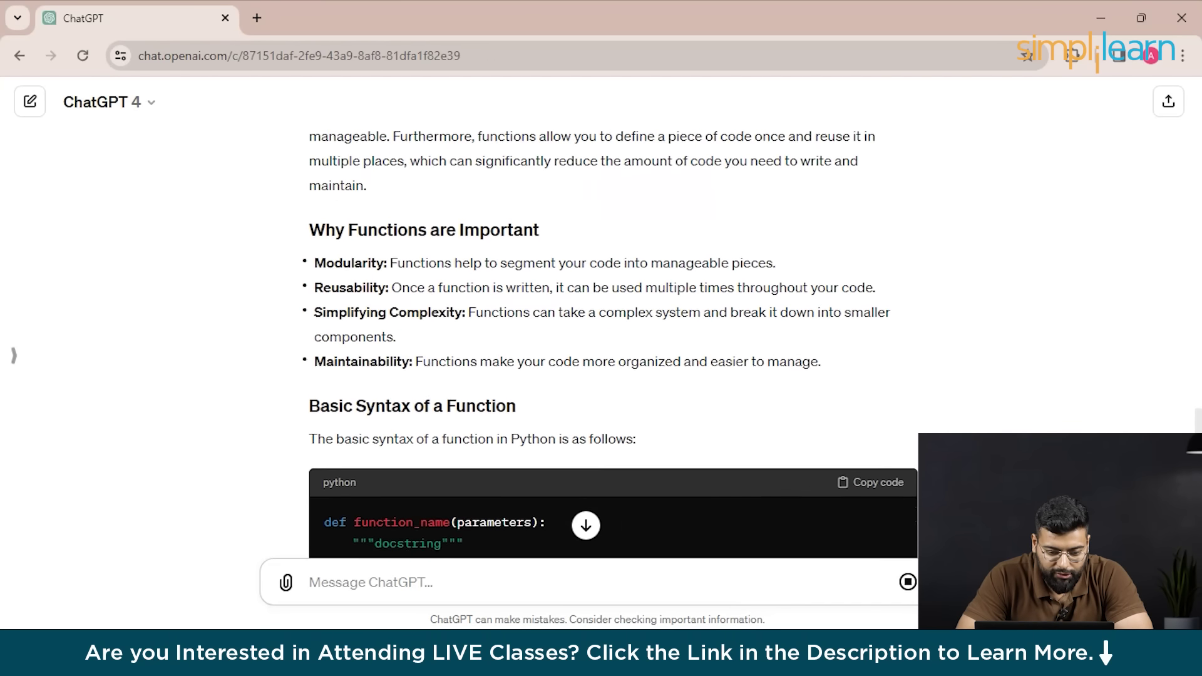
scroll(610, 338, up, 2)
scroll(611, 338, up, 3)
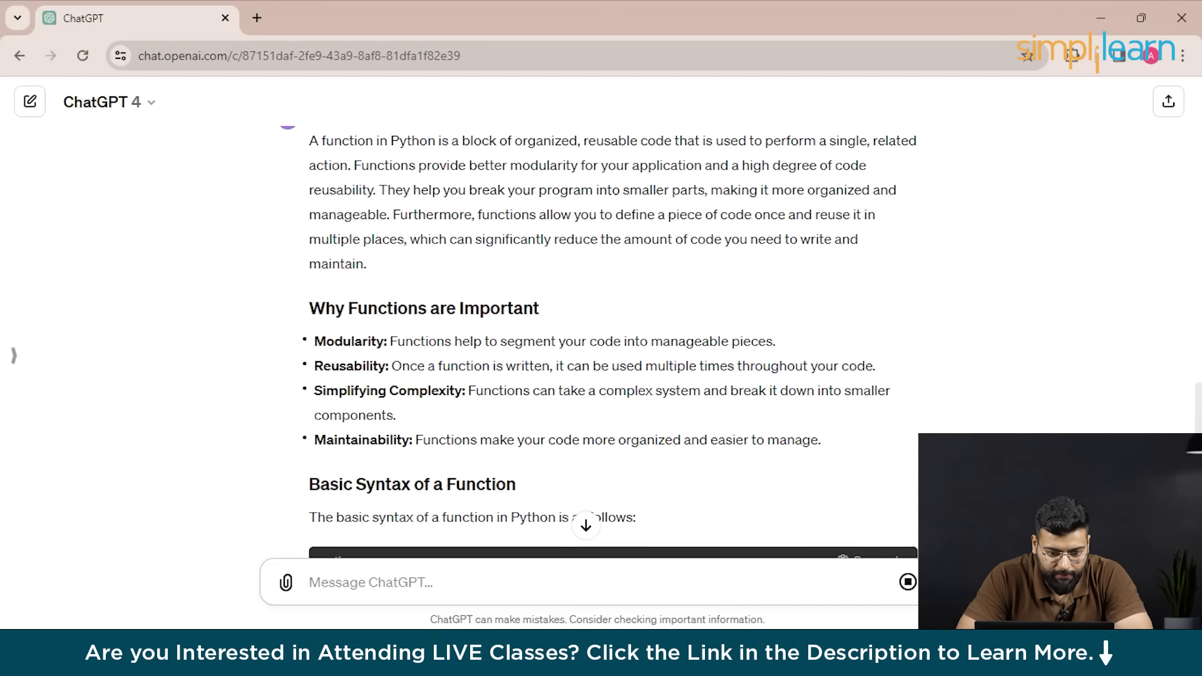
scroll(611, 339, down, 4)
scroll(610, 338, up, 2)
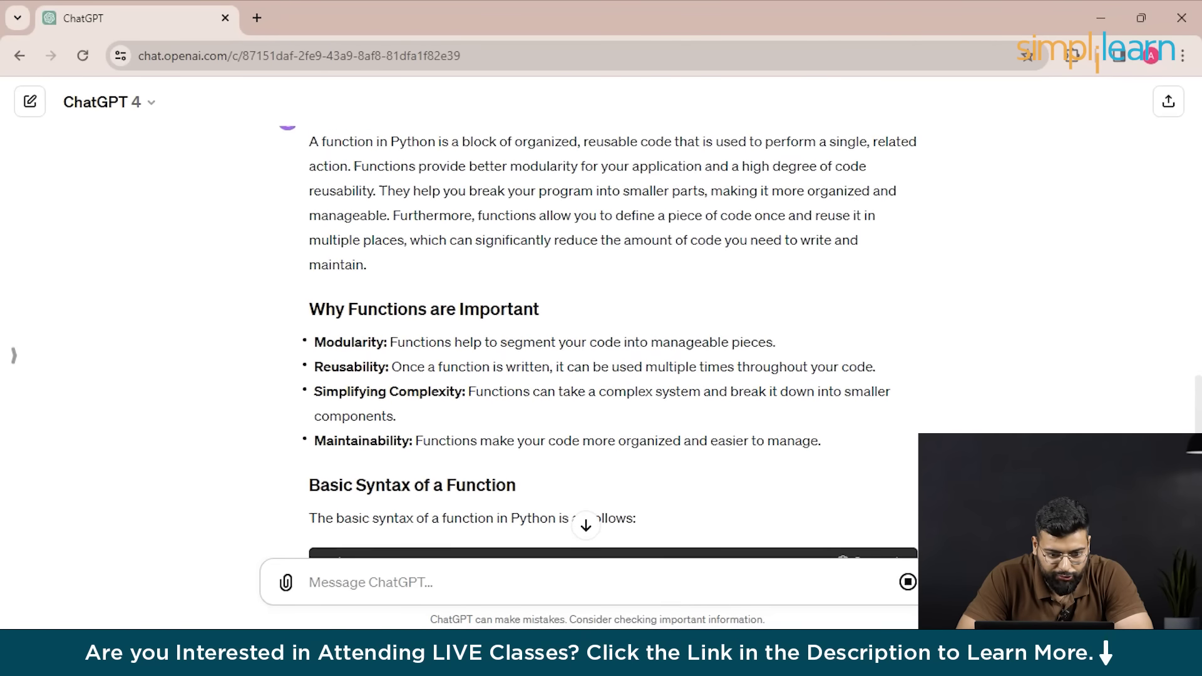
scroll(611, 338, down, 1)
scroll(610, 338, down, 1)
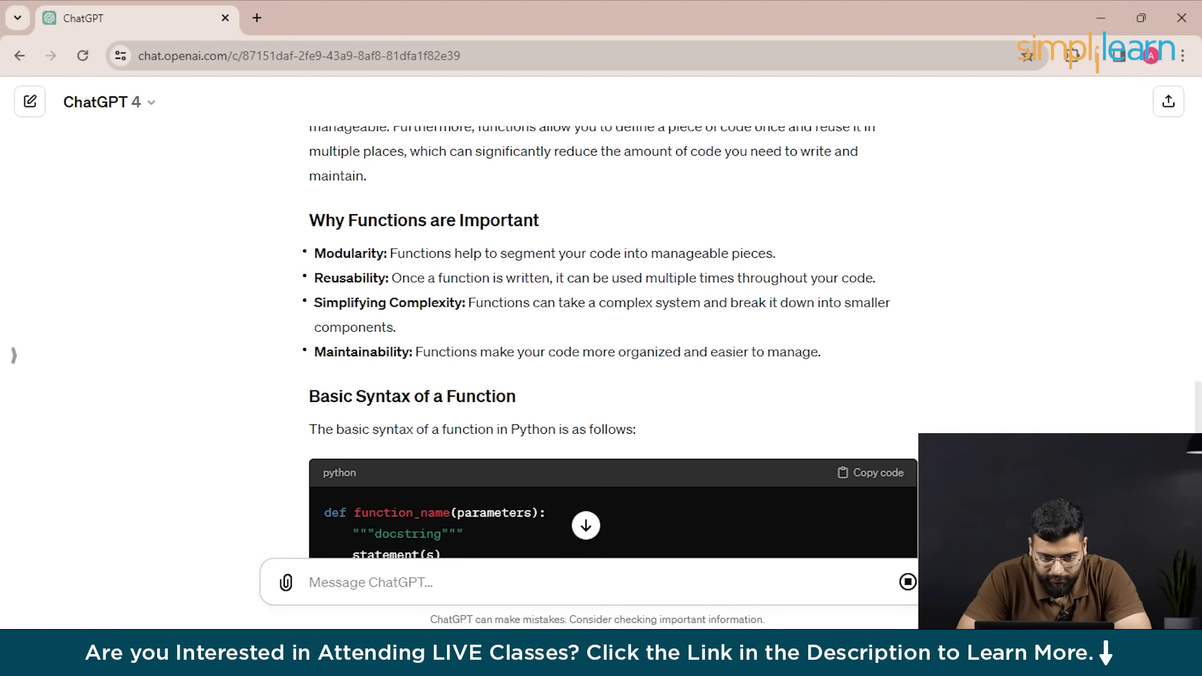
scroll(611, 338, up, 3)
scroll(611, 339, down, 4)
scroll(611, 338, down, 6)
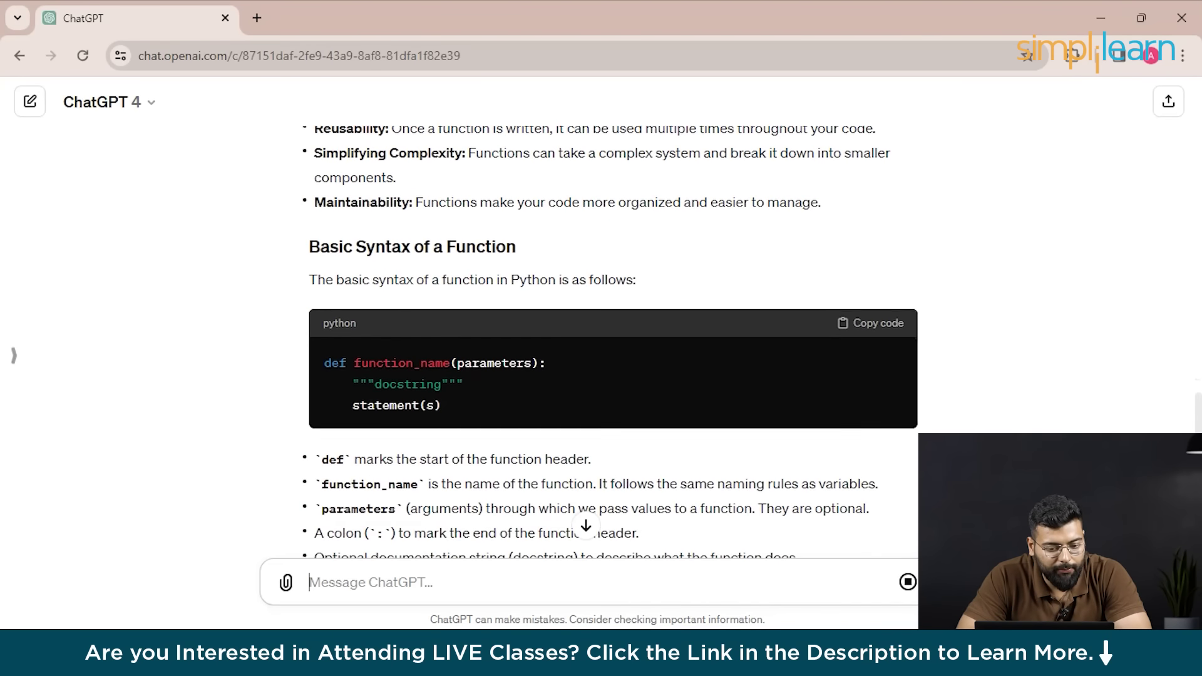
scroll(611, 338, down, 2)
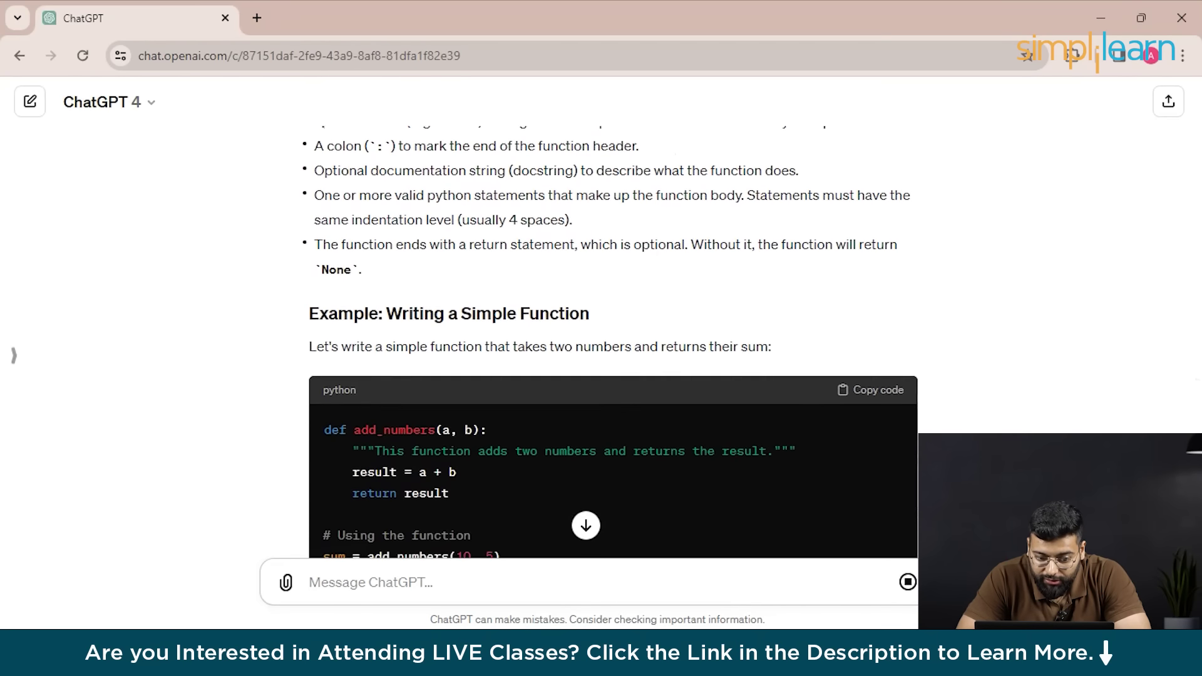
scroll(610, 338, down, 2)
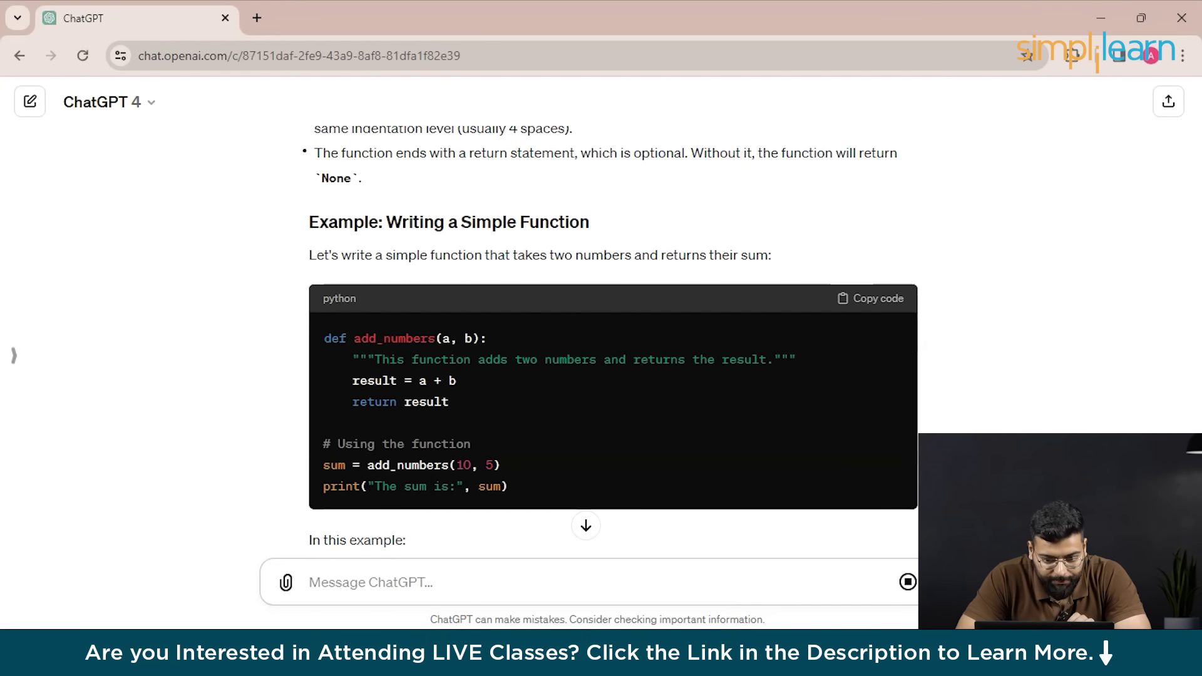
scroll(611, 338, down, 5)
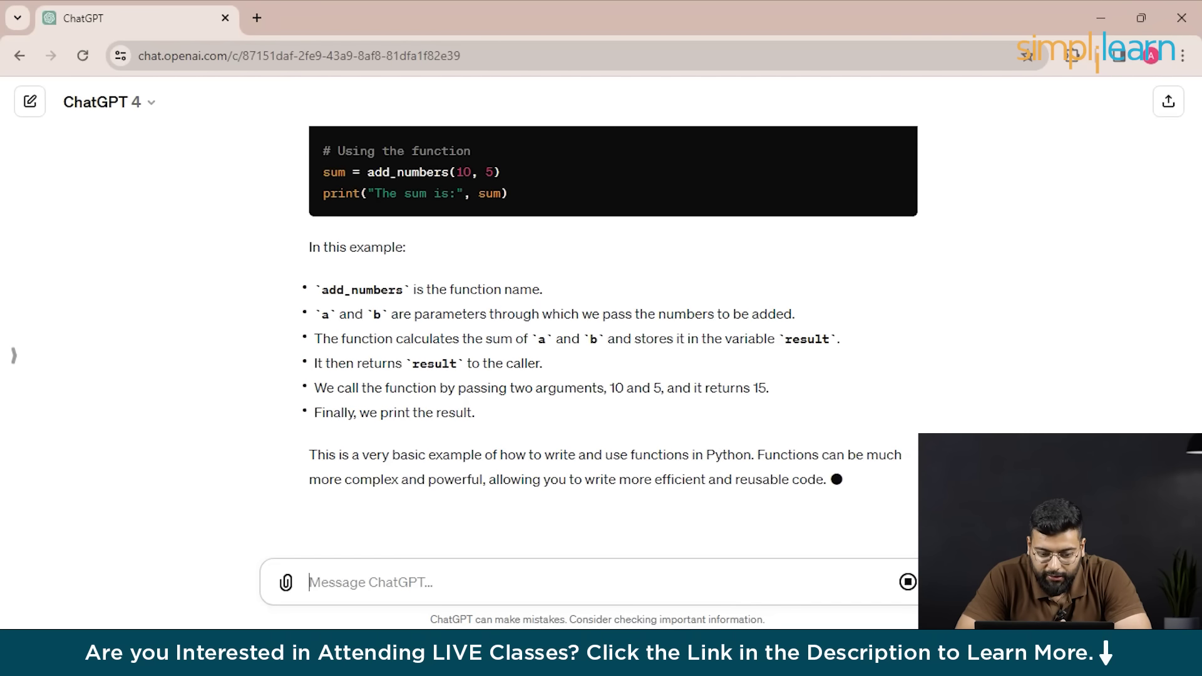
scroll(611, 338, up, 3)
scroll(611, 338, up, 1)
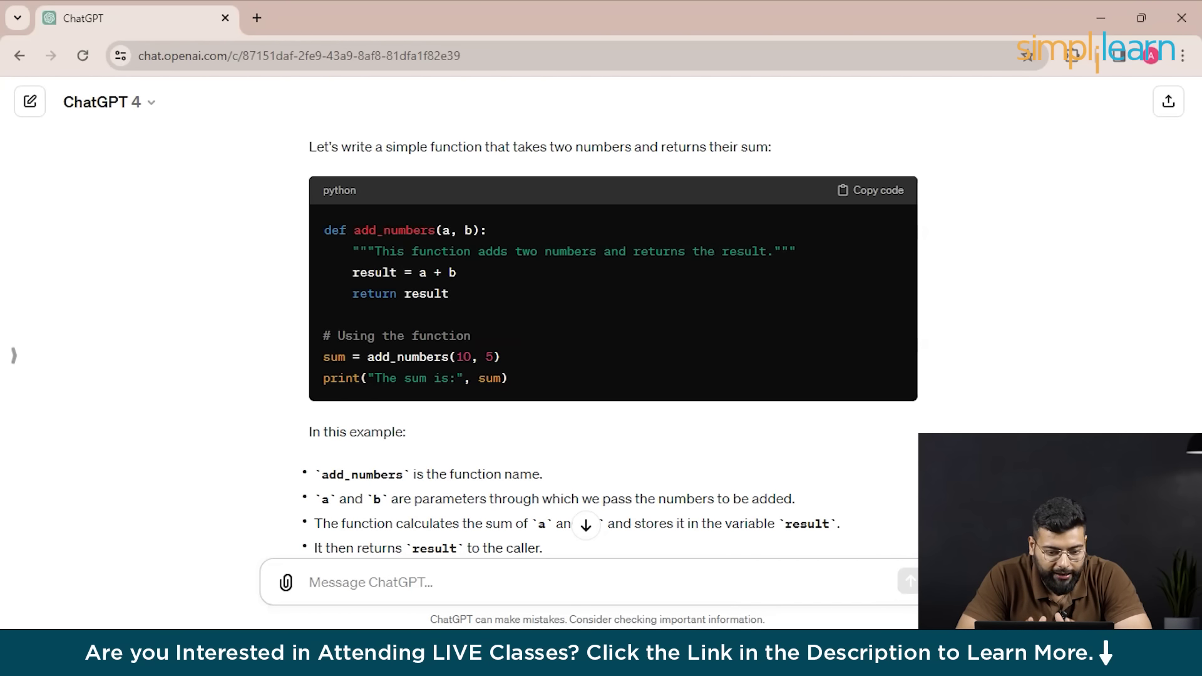
scroll(601, 345, down, 1)
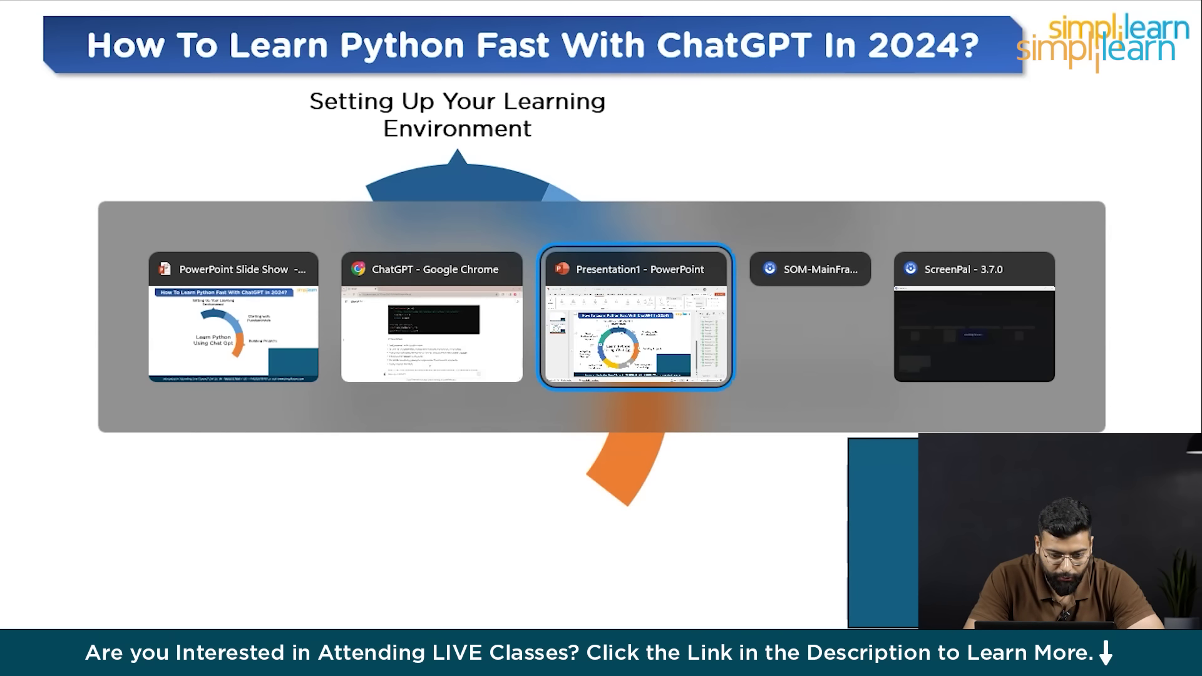
Switch from the slide show back to the ChatGPT conversation window.
key(alt+shift+Tab)
Scroll to the end of the add_numbers function answer.
scroll(613, 338, down, 2)
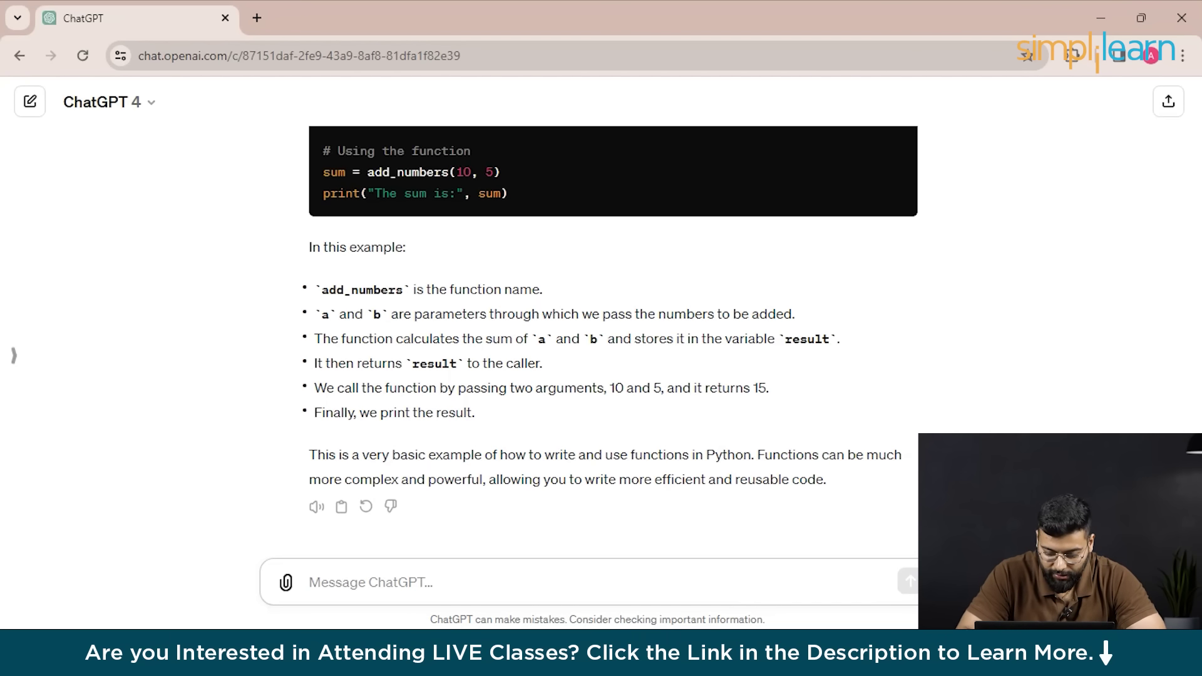
Send a message saying you know Python basics and asking for beginner project ideas that help you grow.
text(i m)
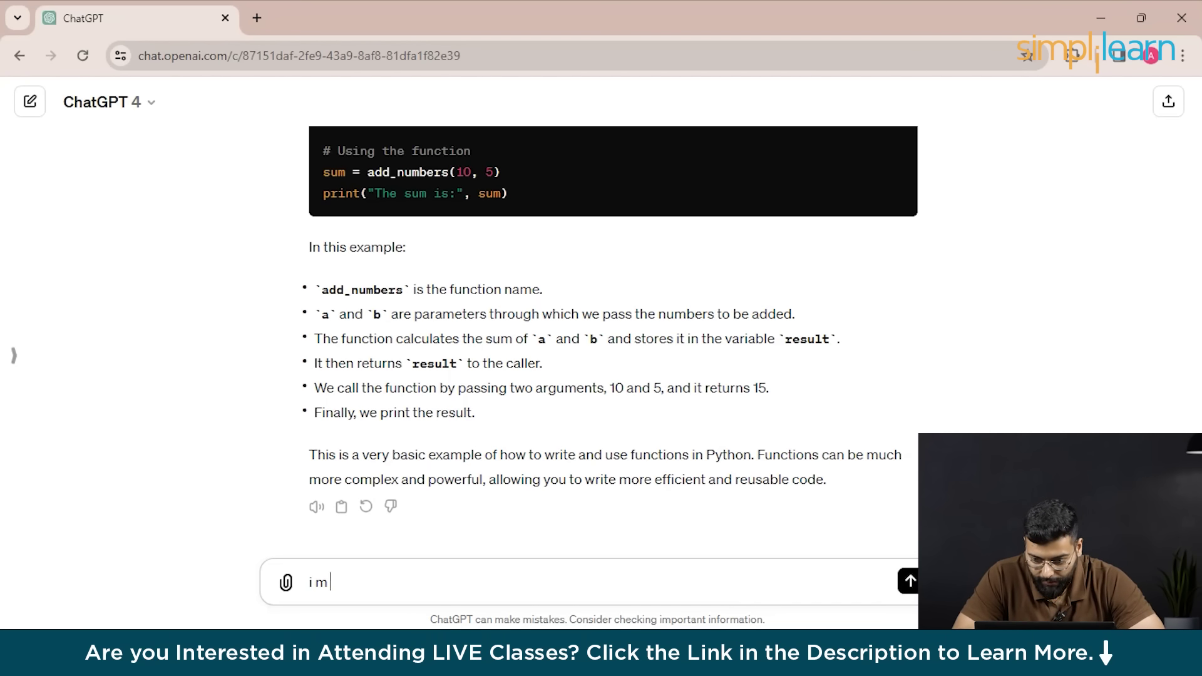
text( comfor)
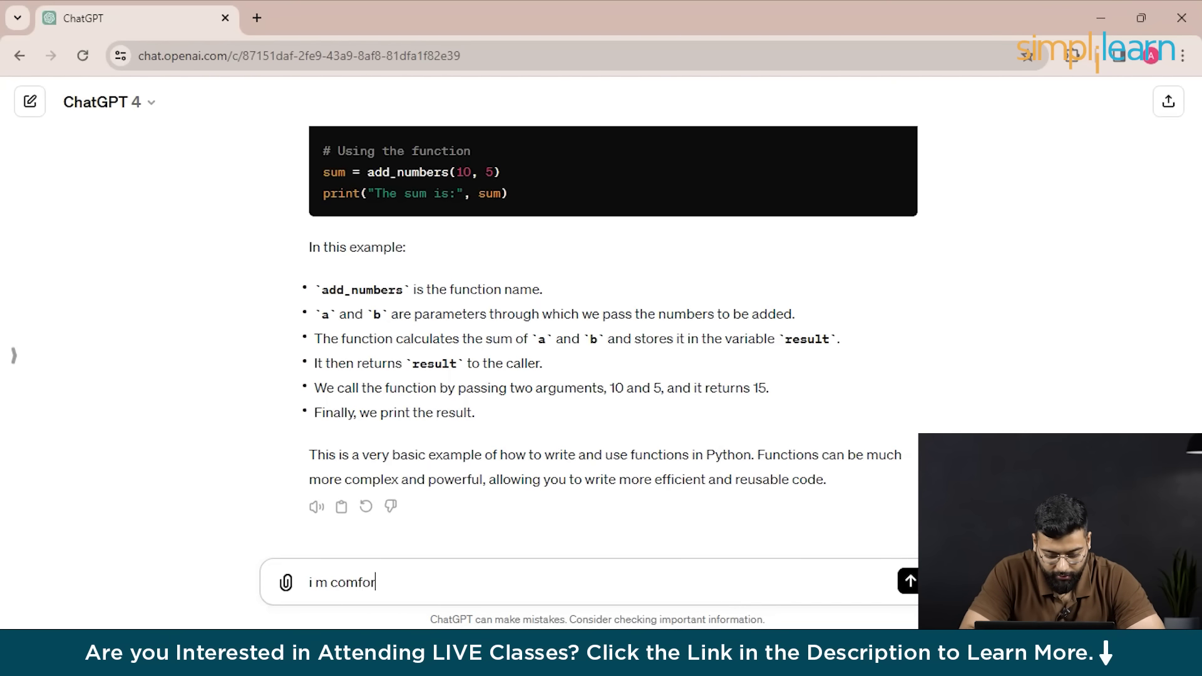
text(tablke wit)
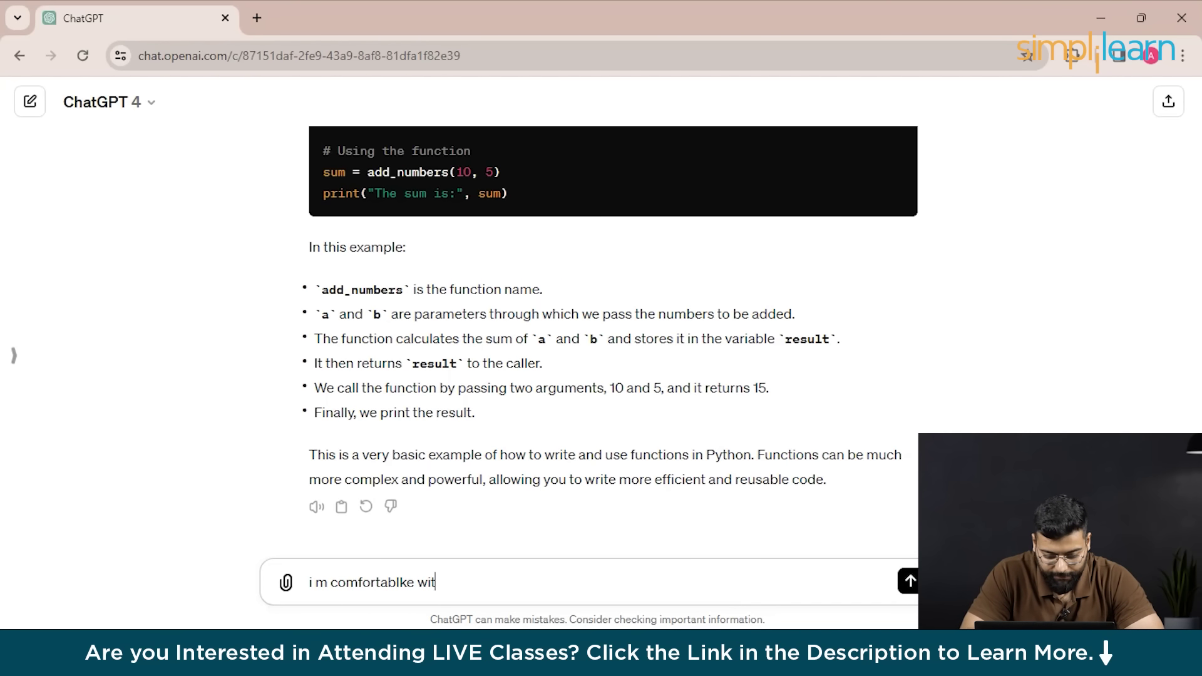
text(h python )
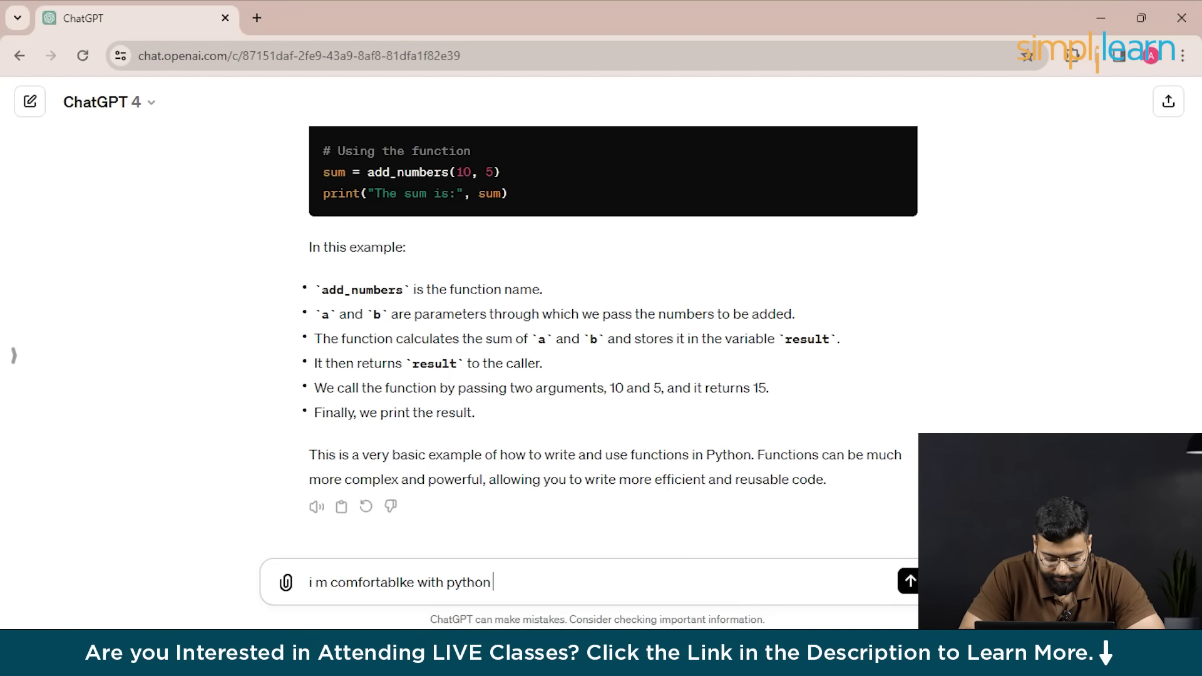
text(basics)
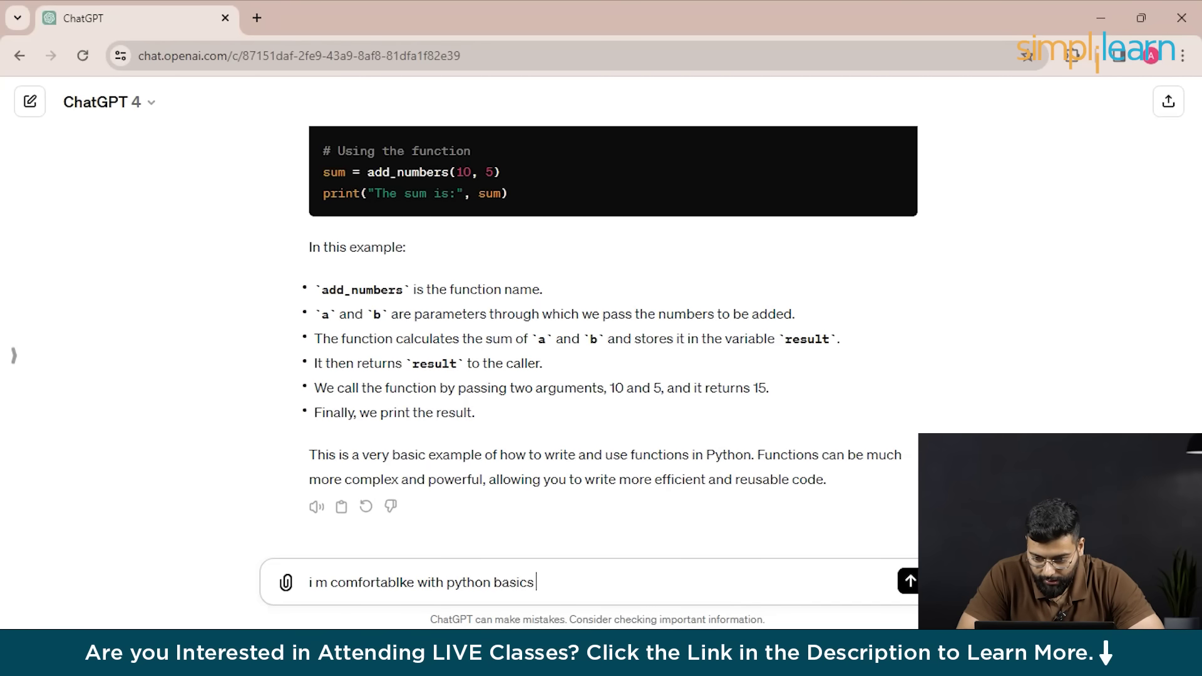
text( and want)
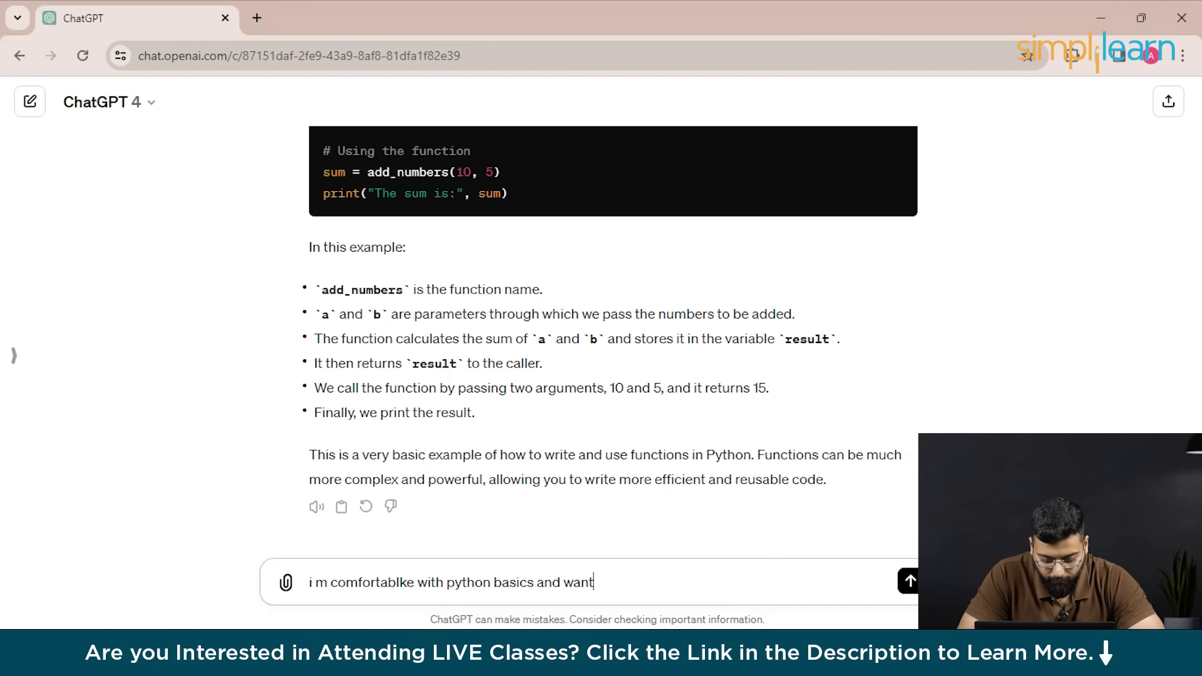
text( to create )
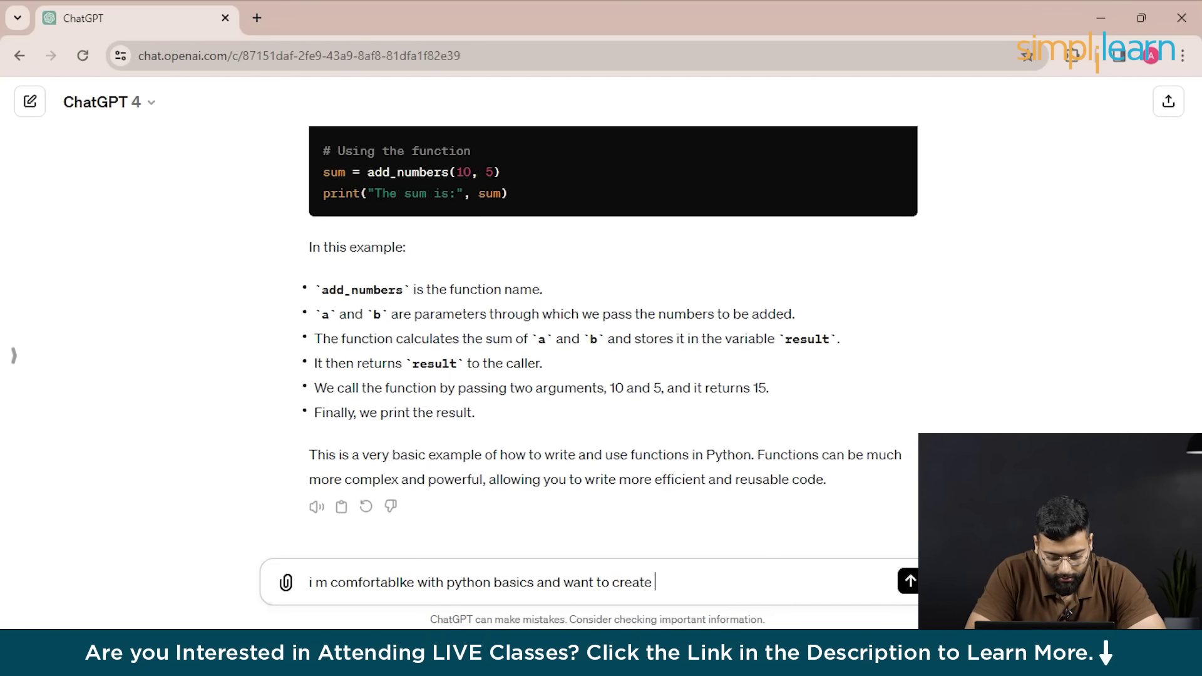
text(my first)
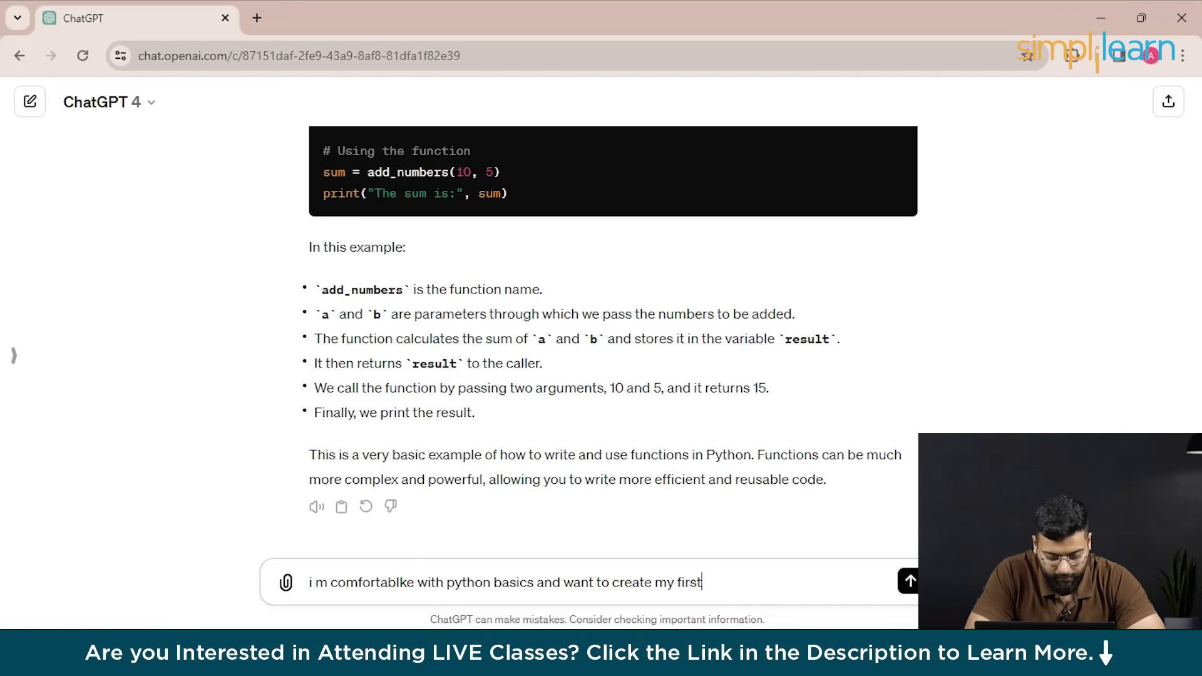
text( projec)
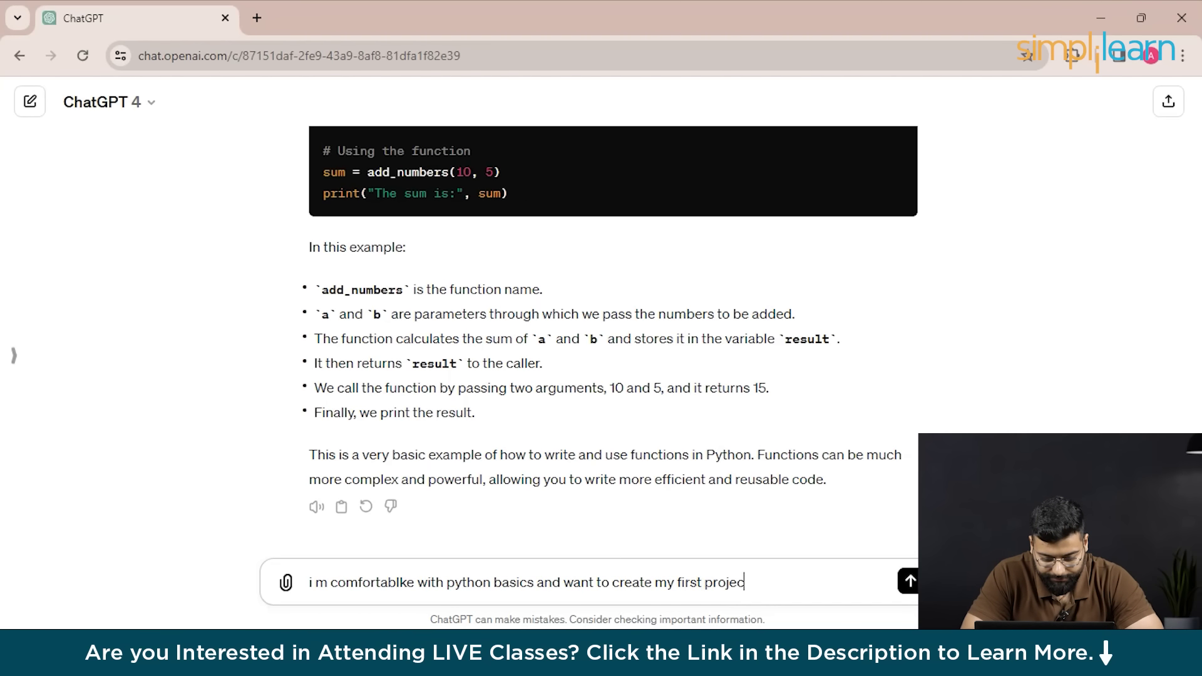
text(t)
text(, can you s)
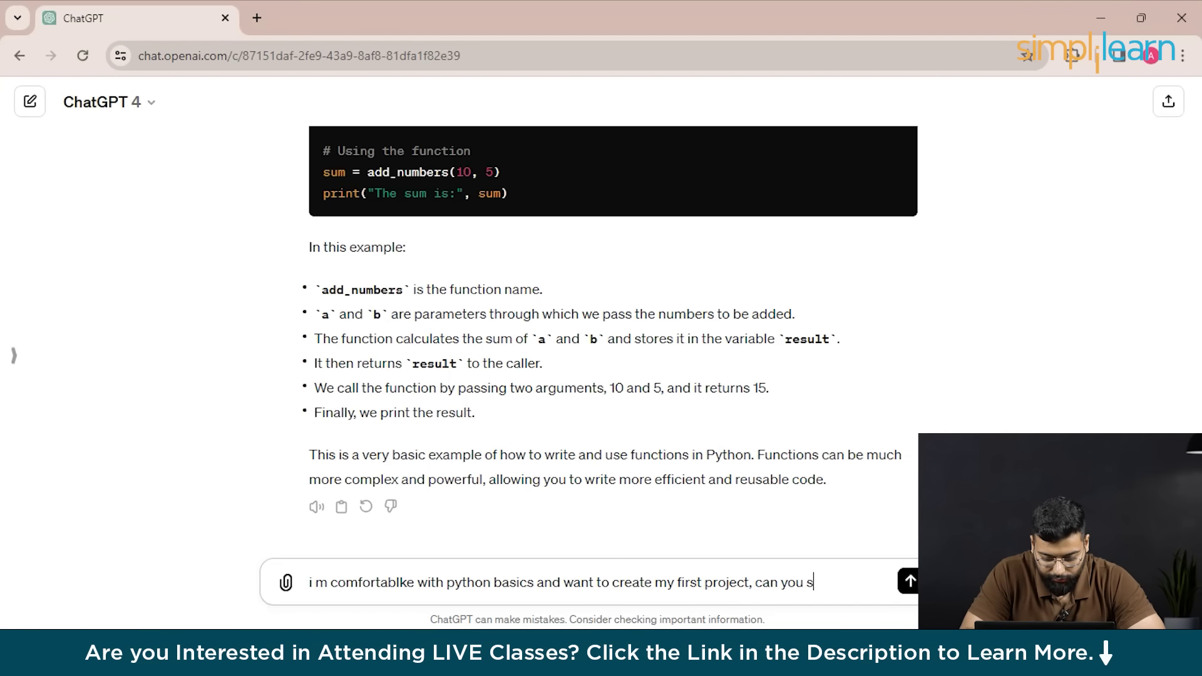
text(uggest me s)
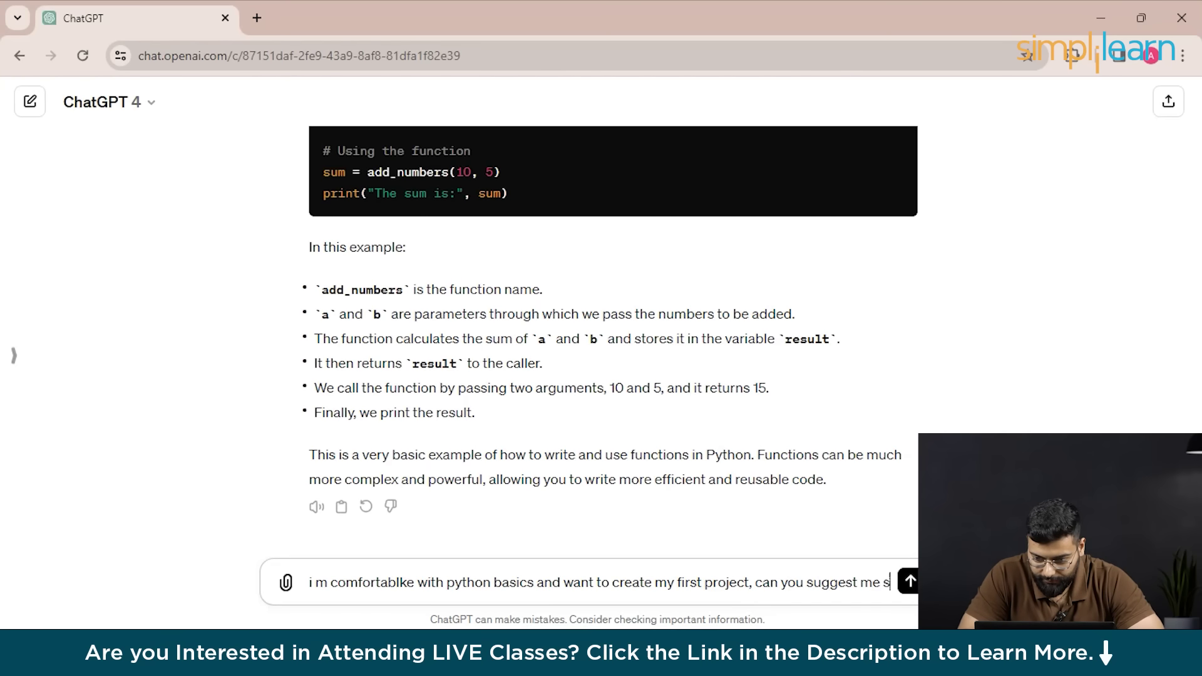
text(ome be)
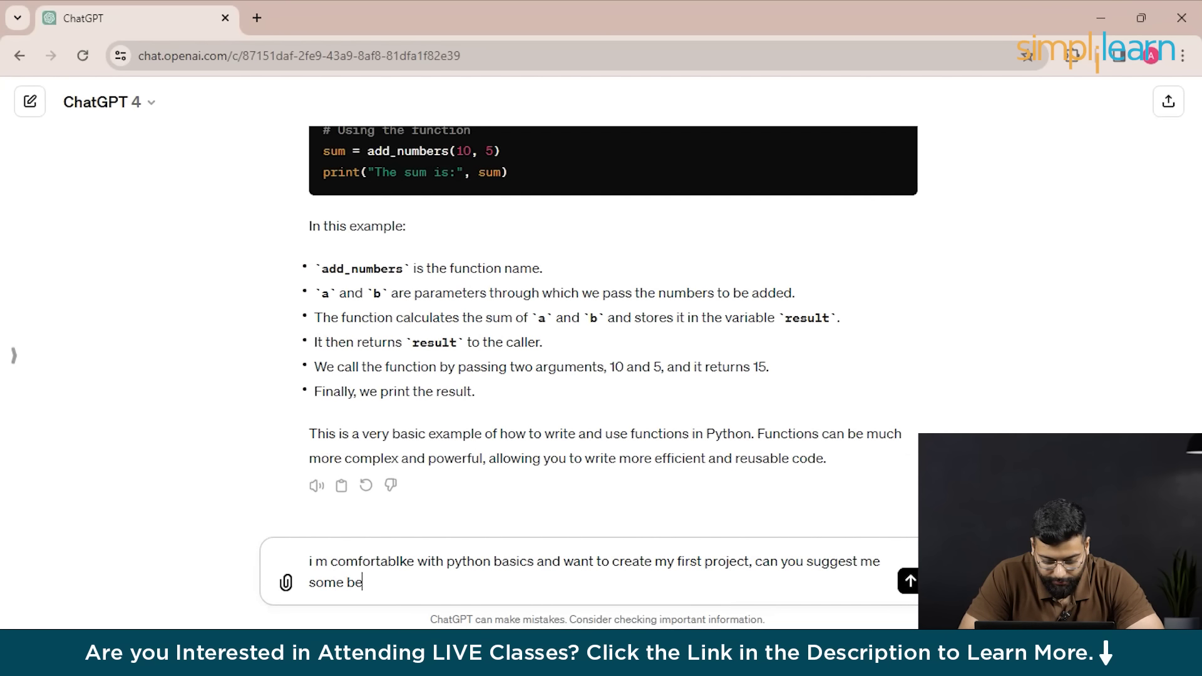
text(ginner lev)
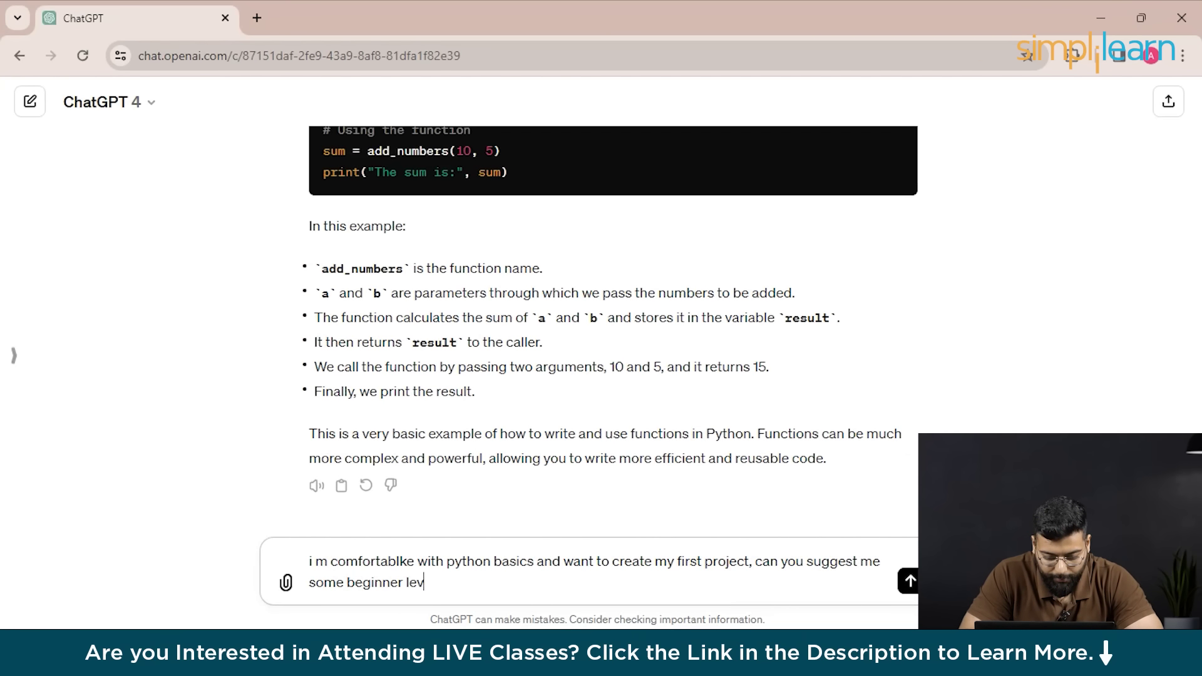
text(el project )
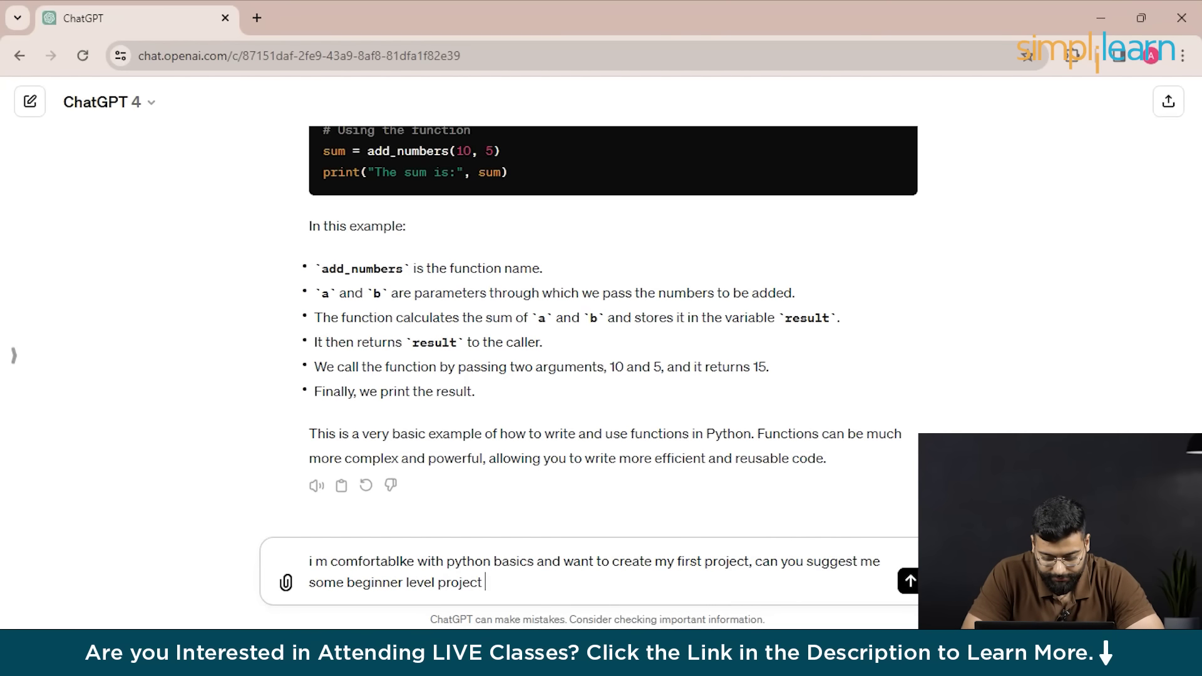
text(ideas )
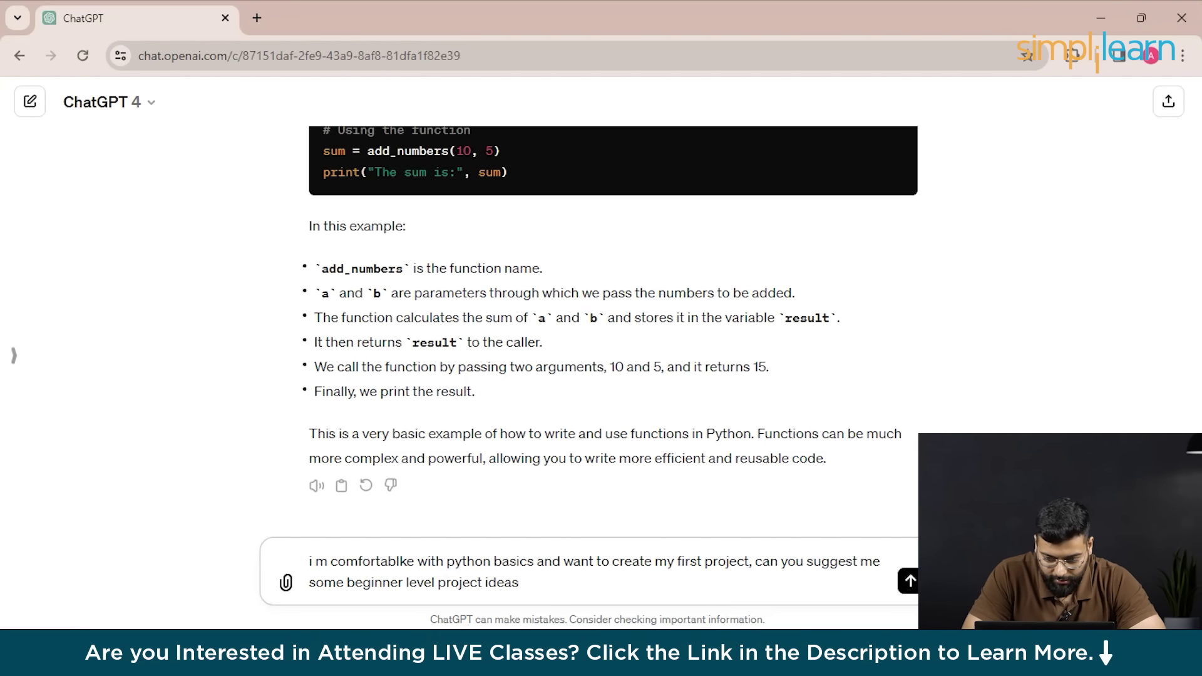
text(that wol)
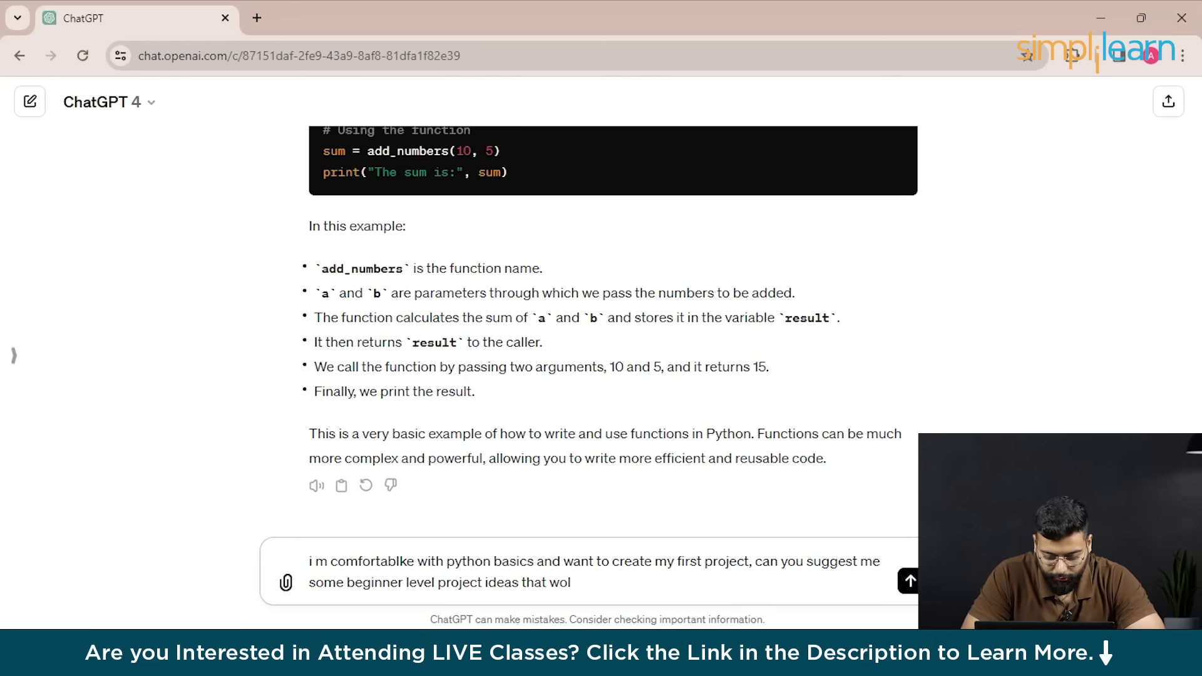
key(BackSpace)
text(uld )
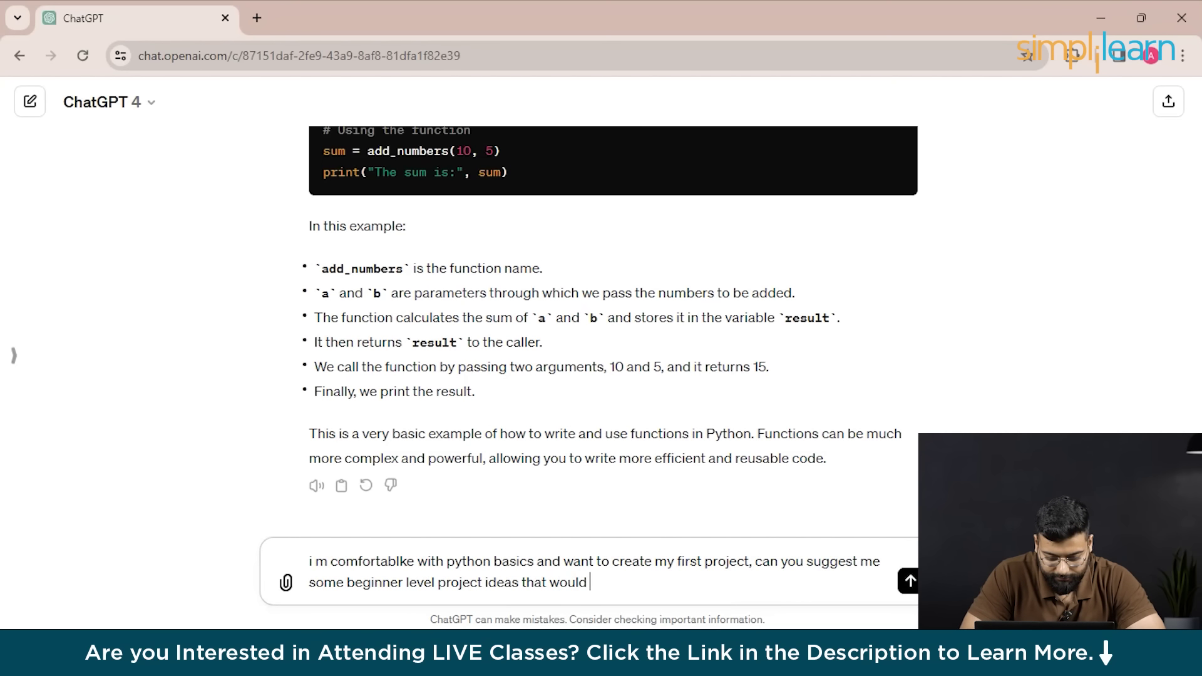
text(help me g)
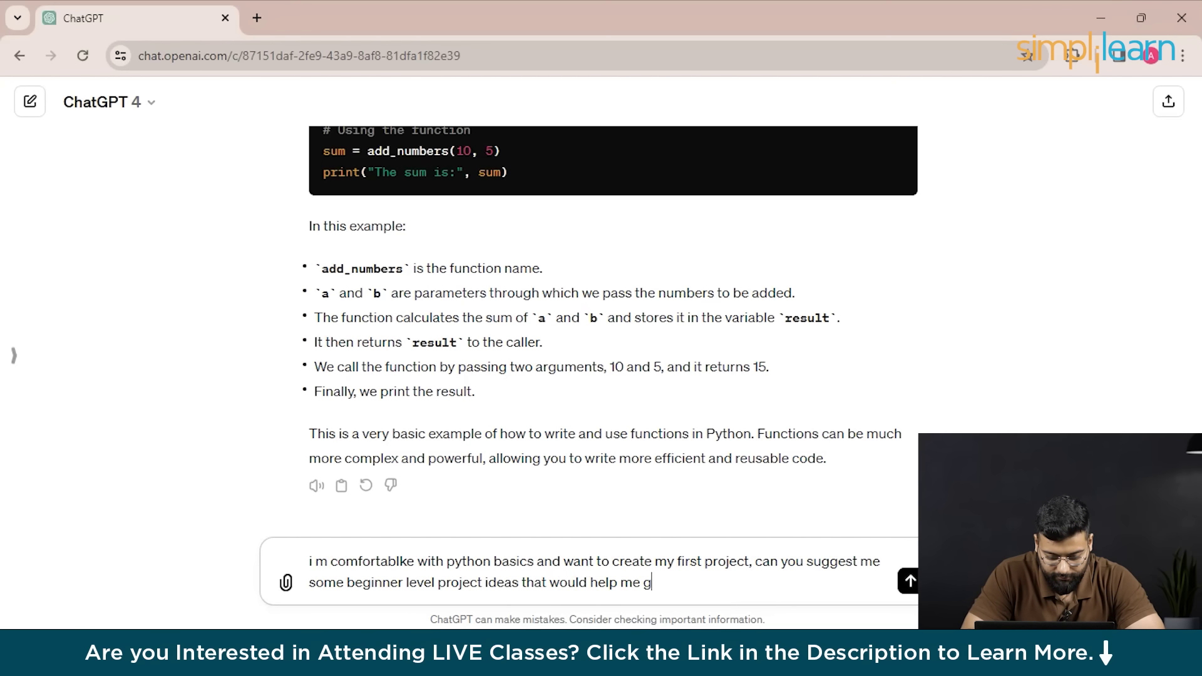
text(row)
key(Return)
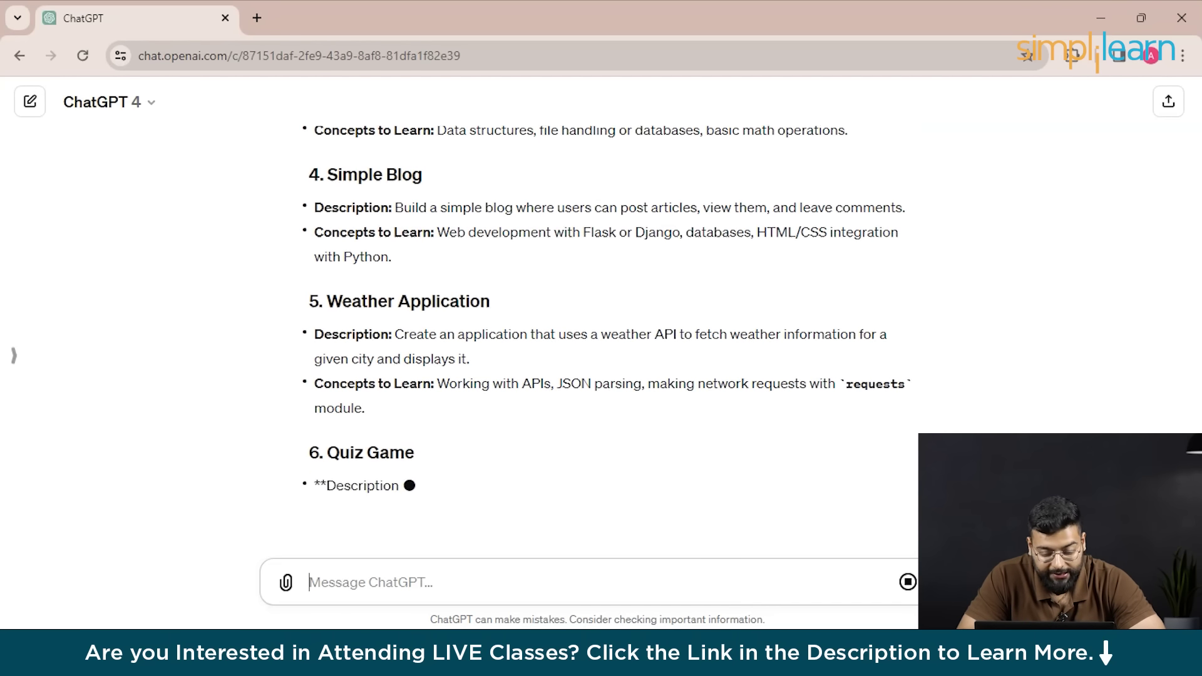
scroll(601, 339, up, 4)
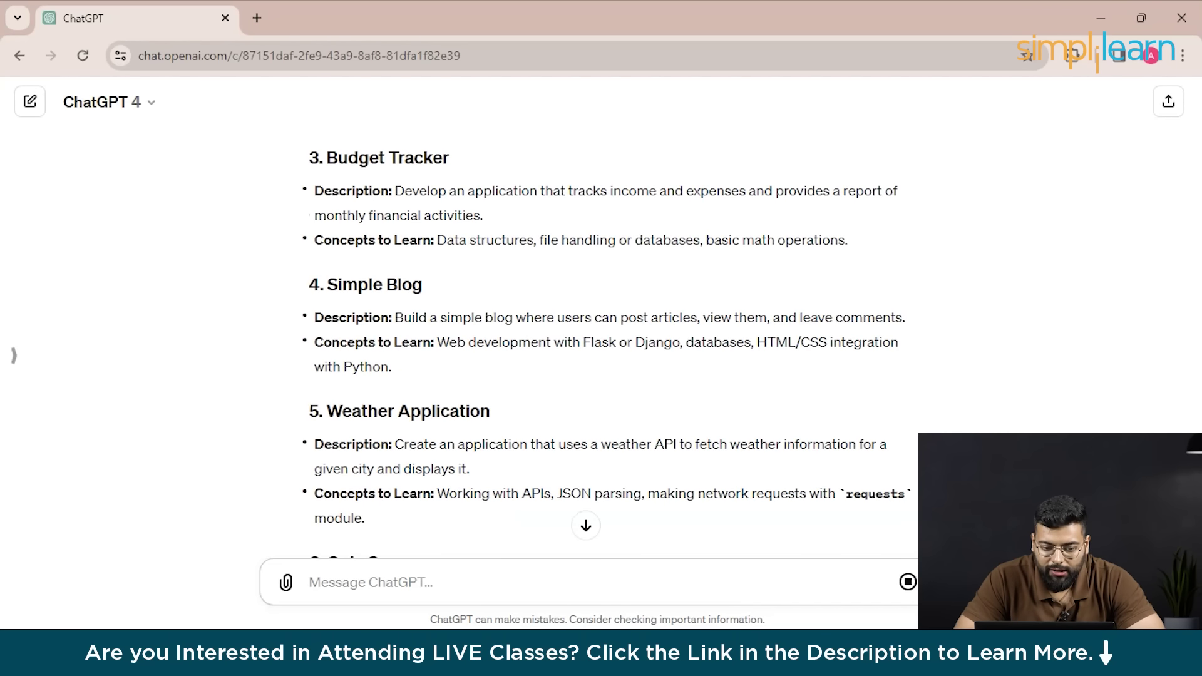
scroll(601, 344, down, 1)
scroll(601, 345, up, 6)
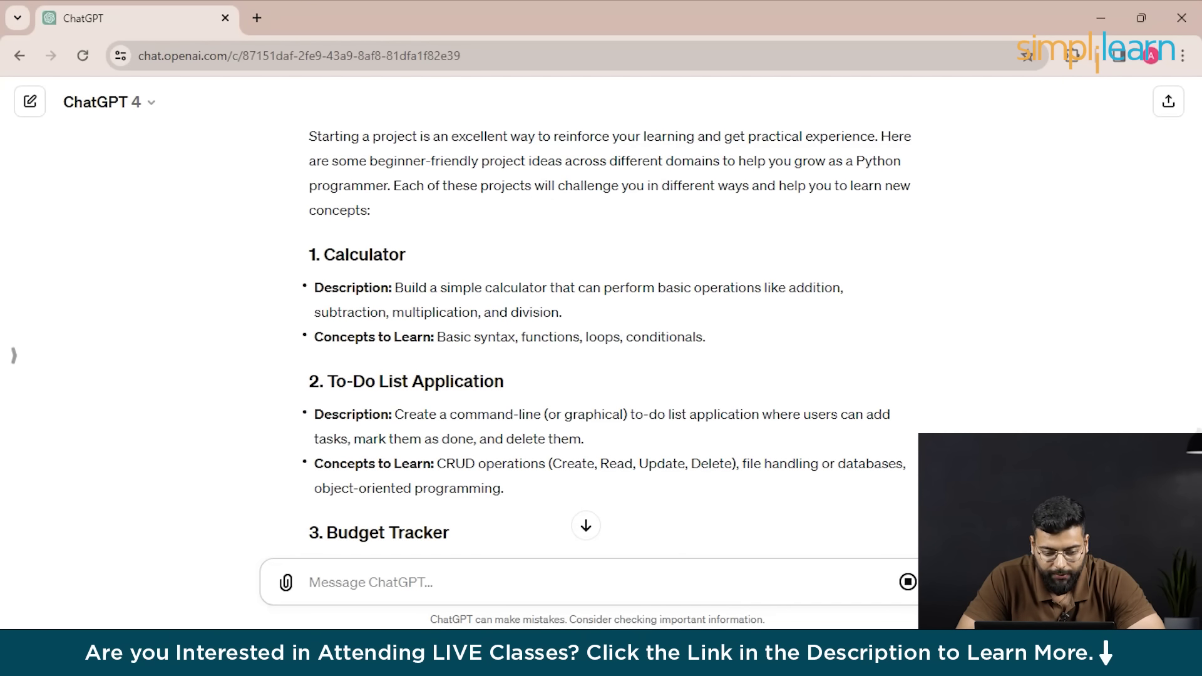
scroll(601, 345, up, 1)
scroll(601, 344, down, 1)
scroll(601, 345, down, 1)
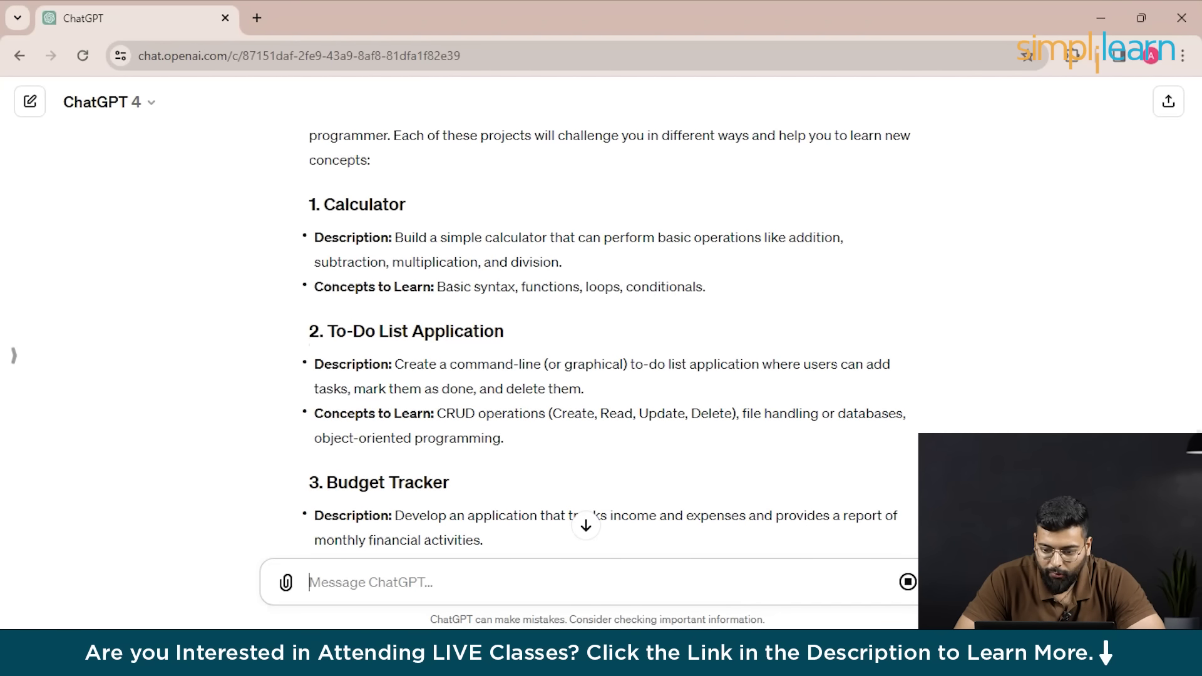
scroll(601, 345, down, 2)
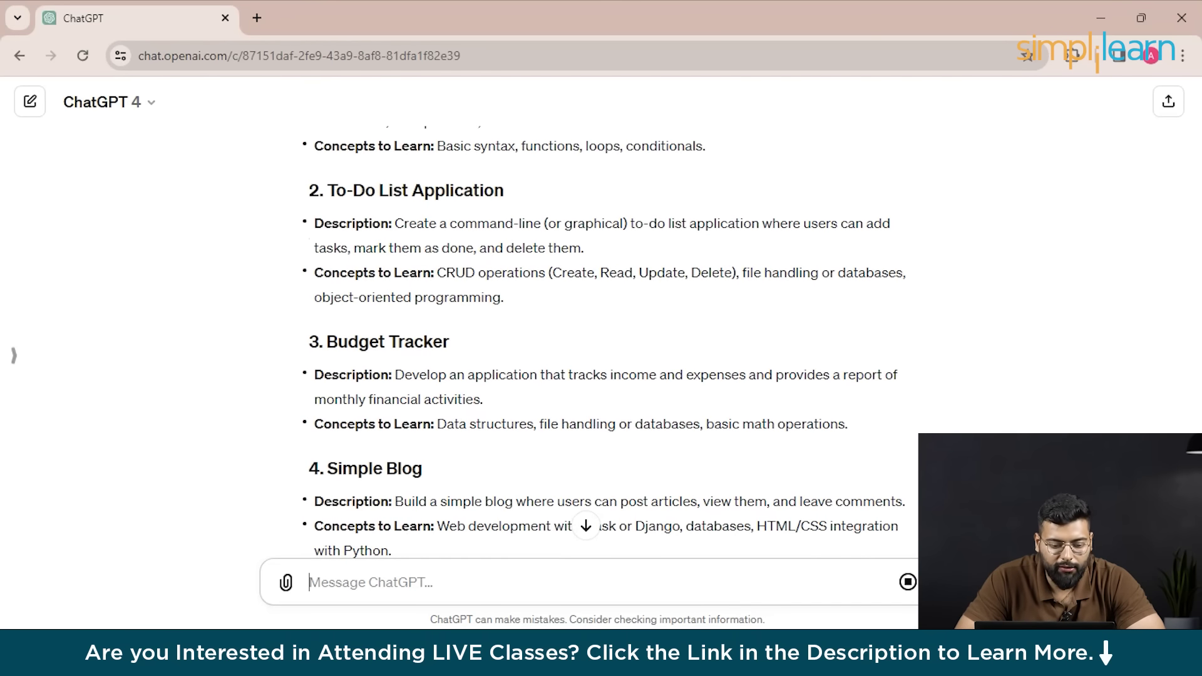
scroll(602, 345, down, 10)
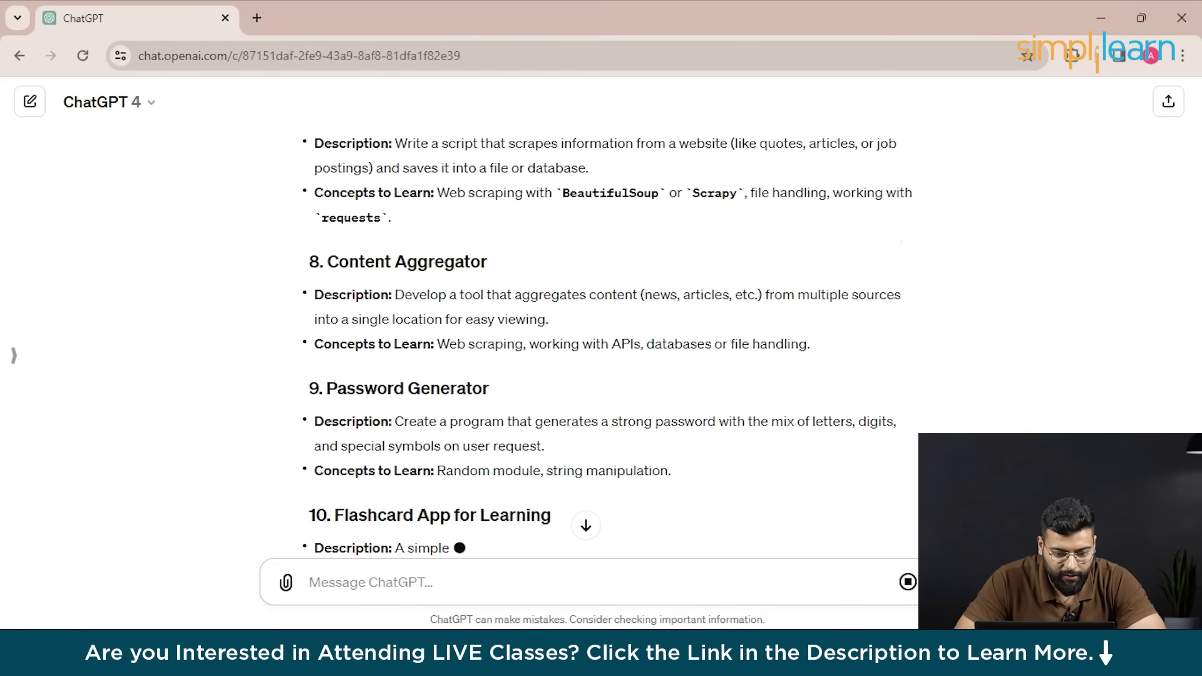
scroll(601, 345, up, 12)
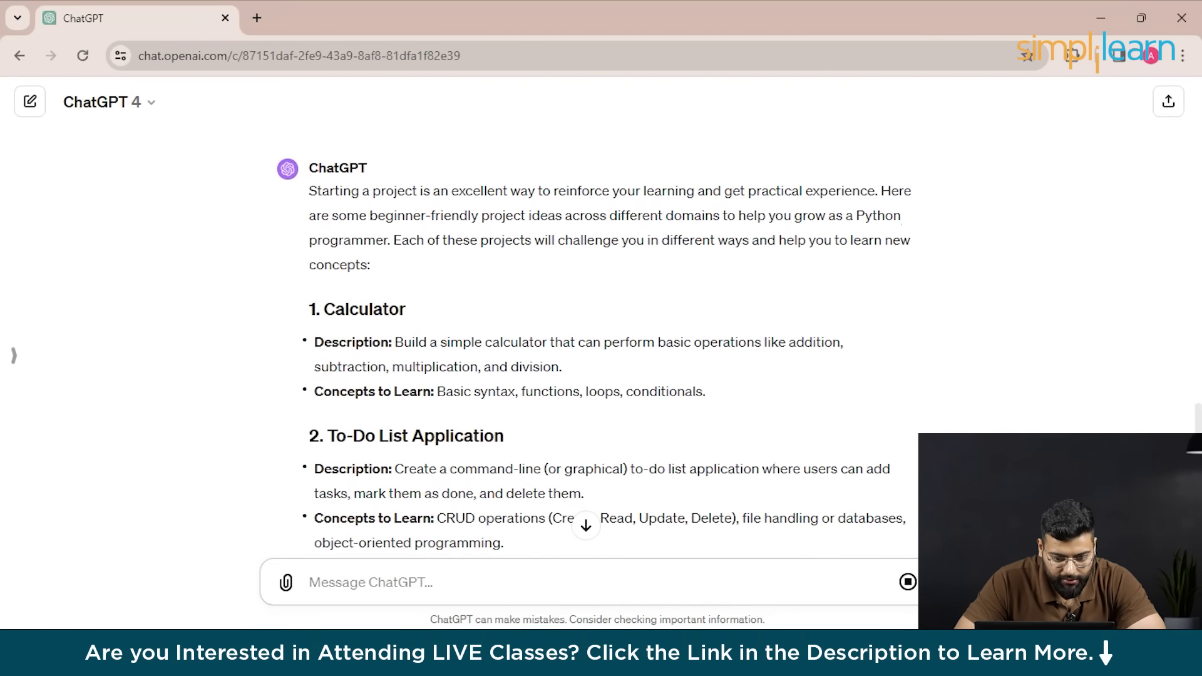
scroll(594, 337, down, 2)
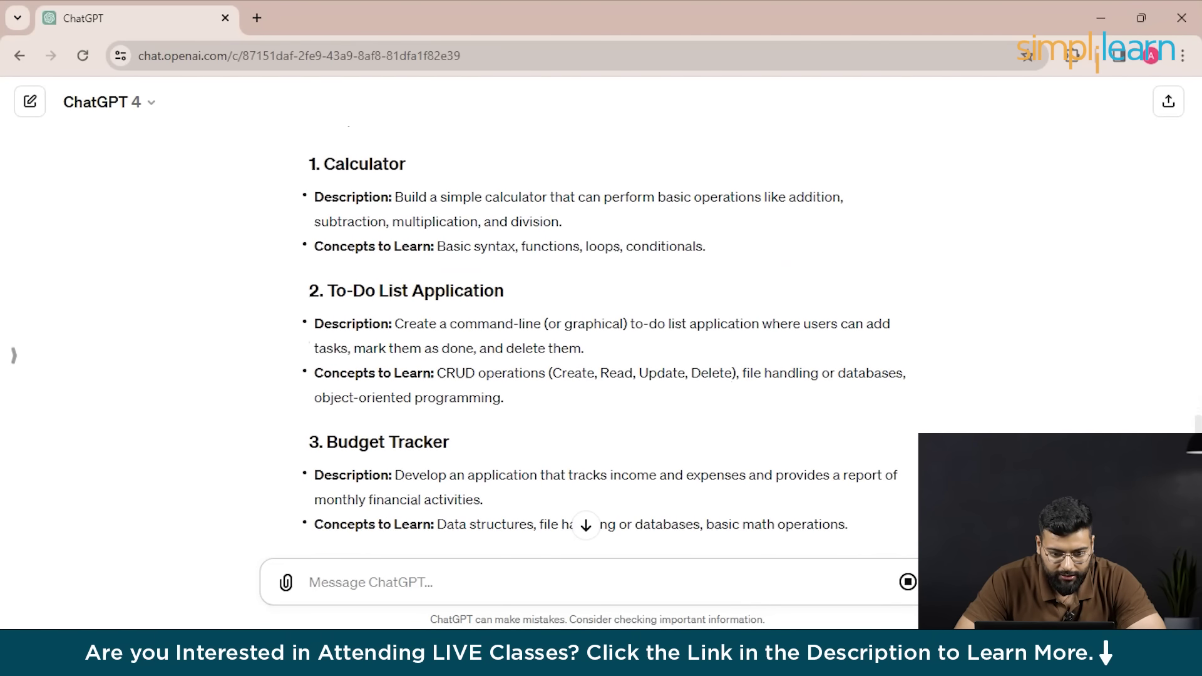
scroll(594, 337, up, 2)
scroll(594, 337, down, 4)
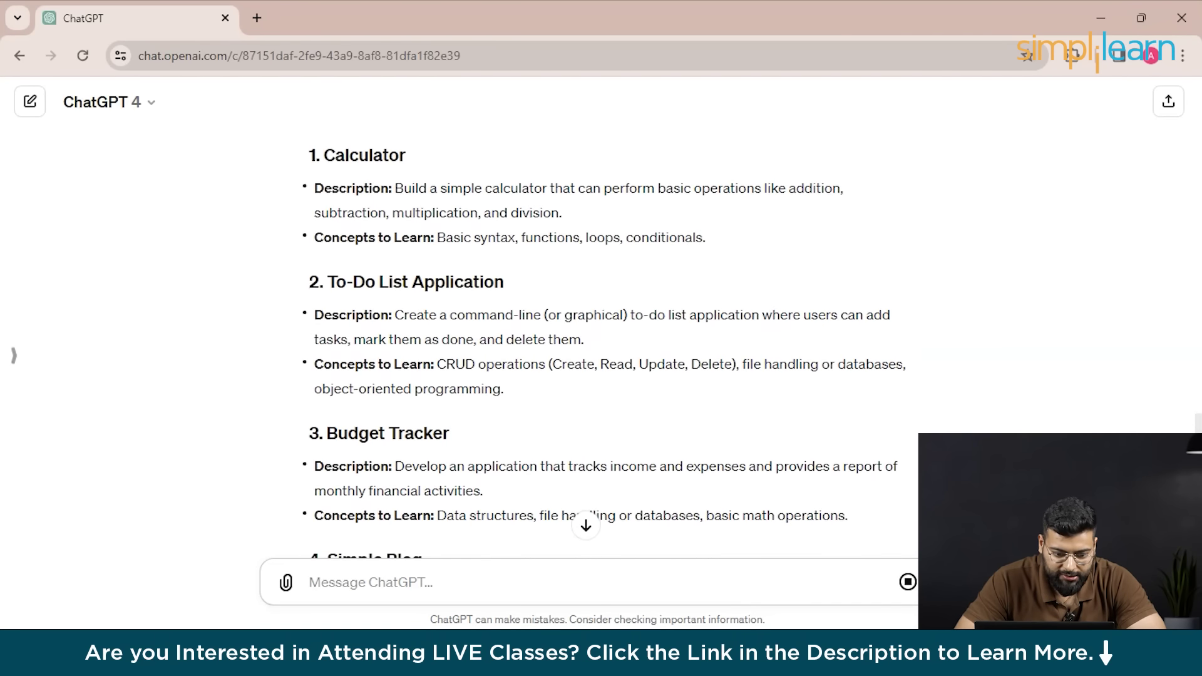
scroll(593, 337, down, 1)
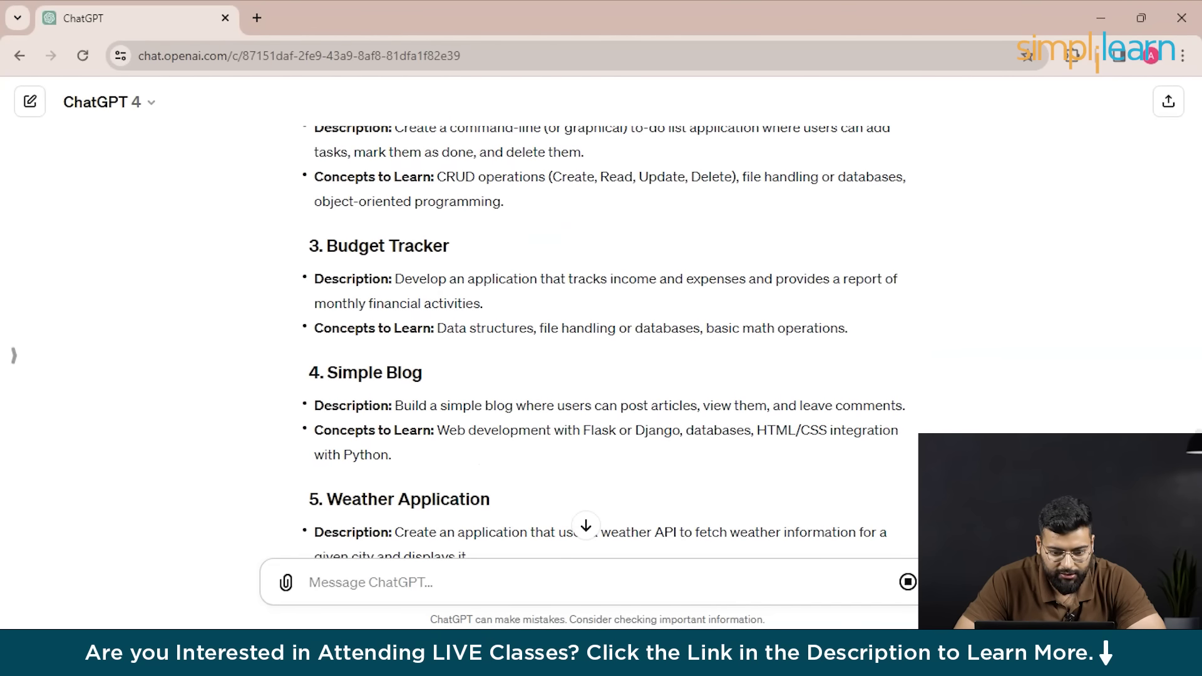
scroll(593, 337, down, 1)
scroll(594, 337, down, 3)
scroll(594, 337, down, 3)
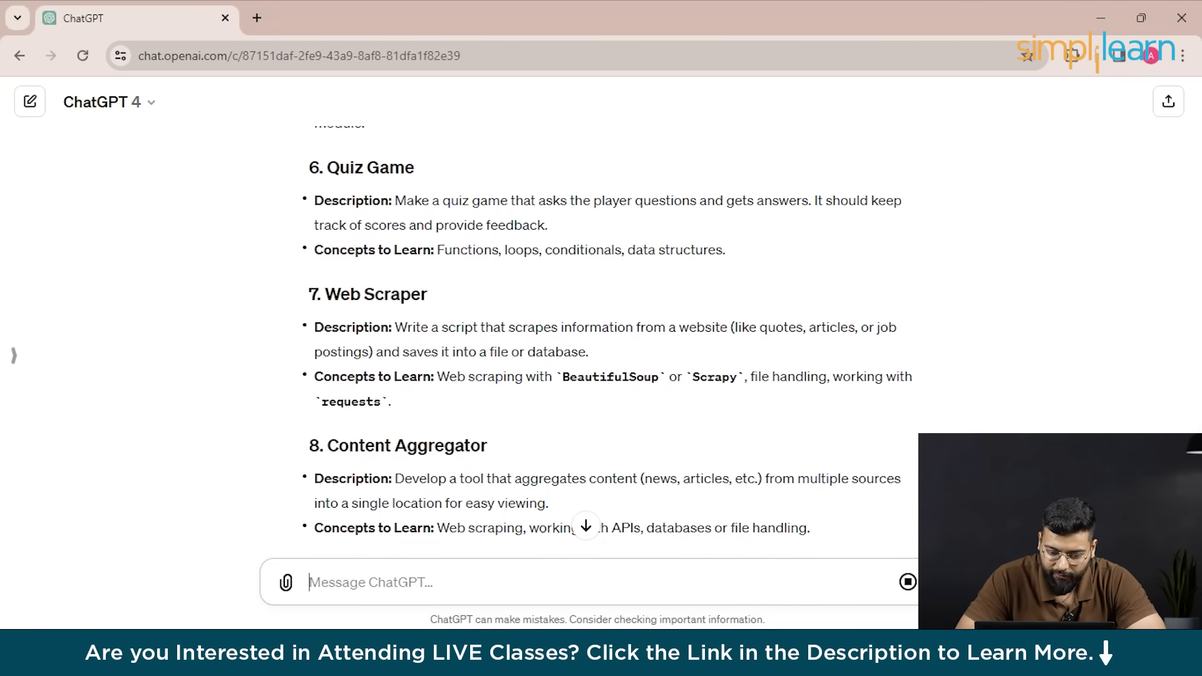
scroll(594, 337, down, 1)
scroll(593, 337, down, 2)
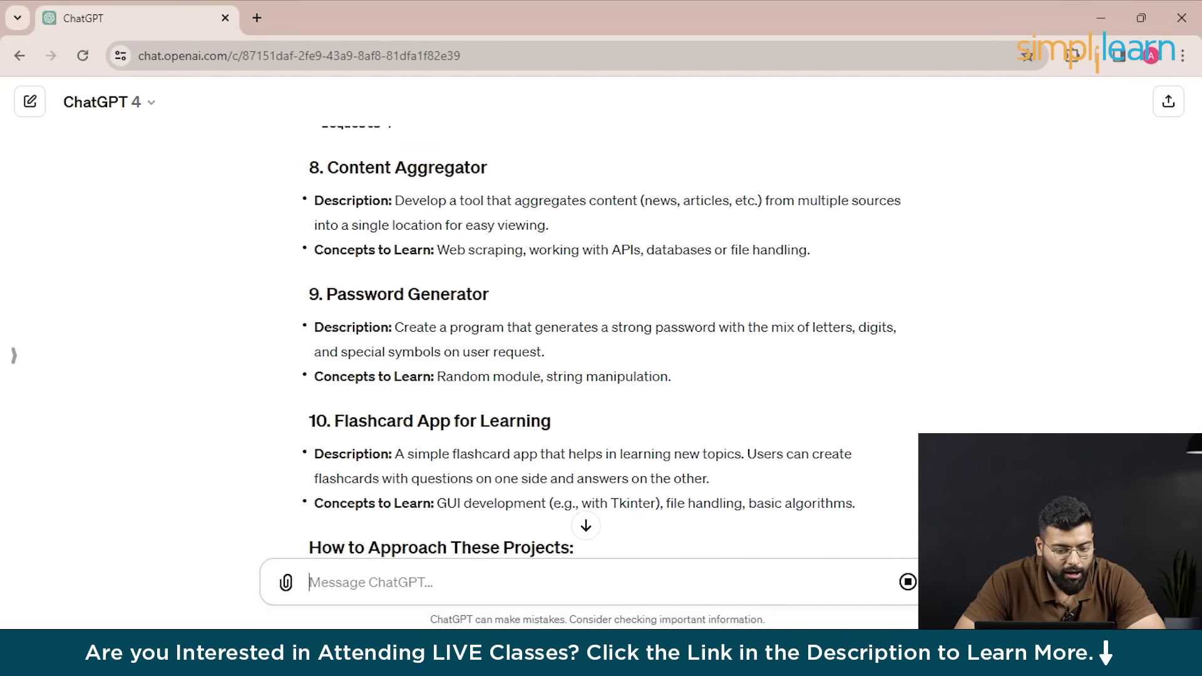
scroll(594, 337, down, 2)
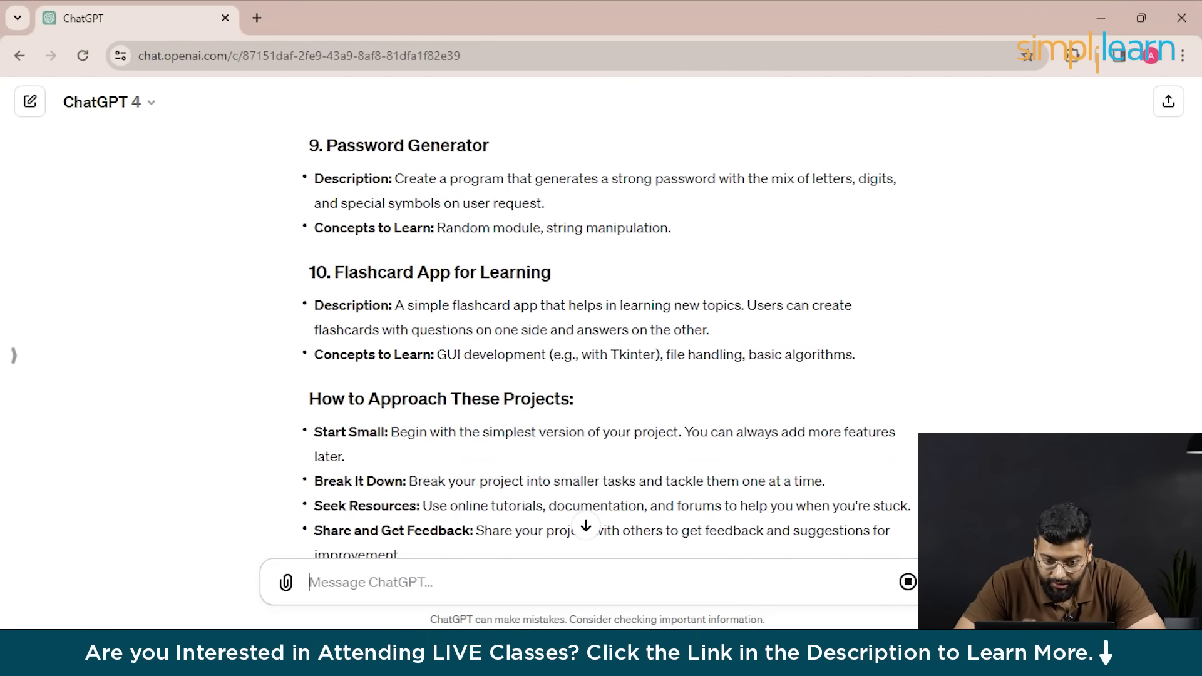
scroll(594, 337, down, 3)
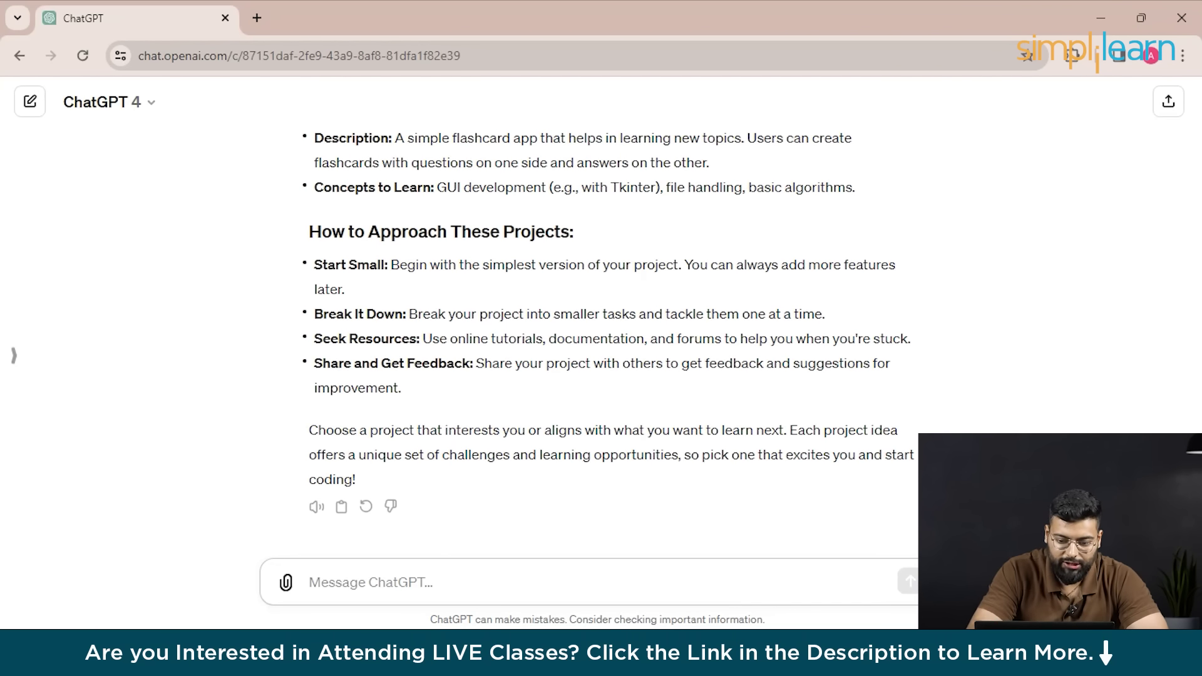
scroll(594, 337, up, 20)
scroll(594, 337, down, 2)
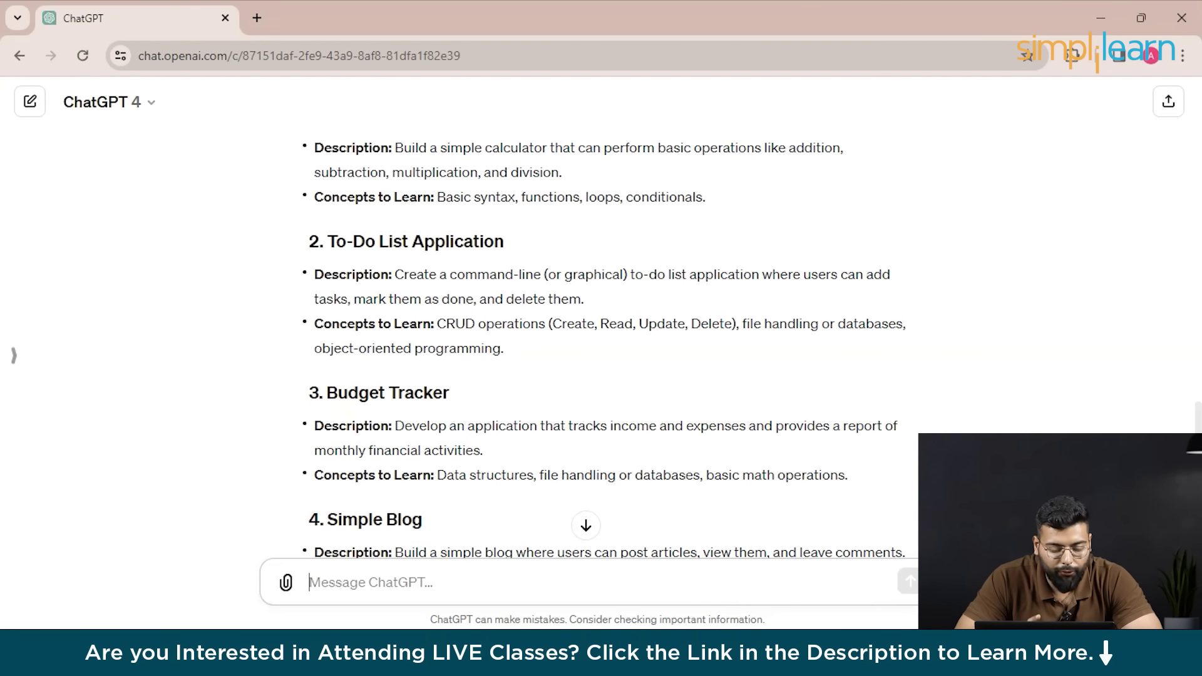
scroll(594, 337, up, 3)
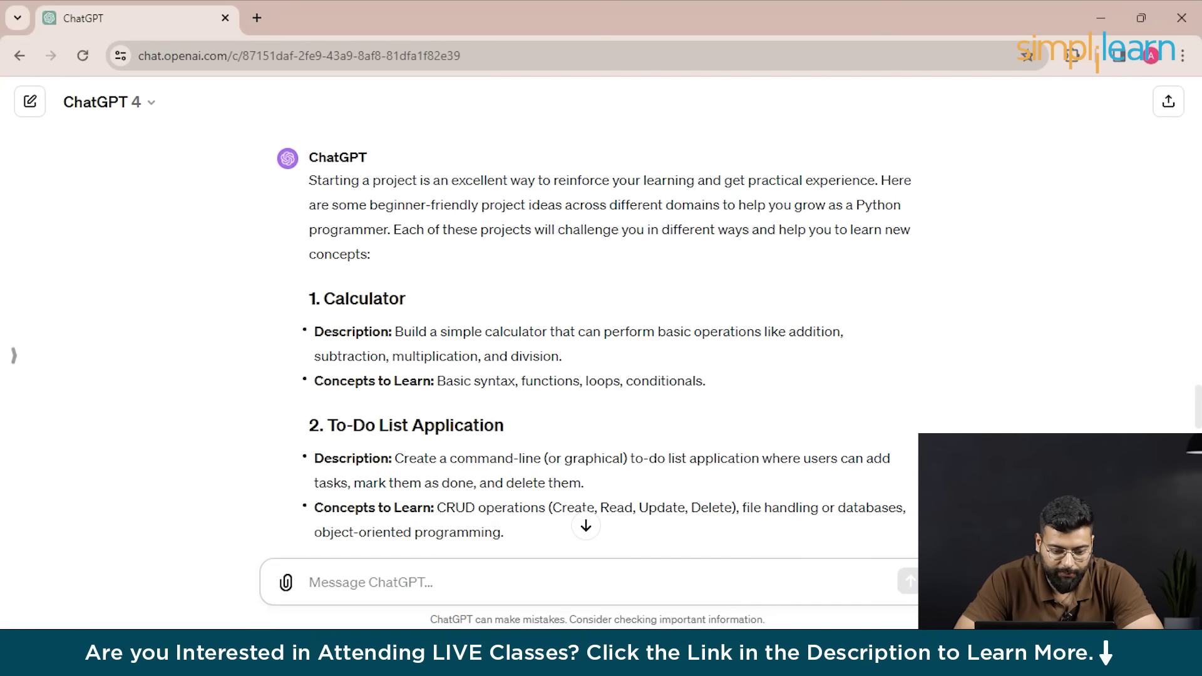
scroll(601, 344, down, 4)
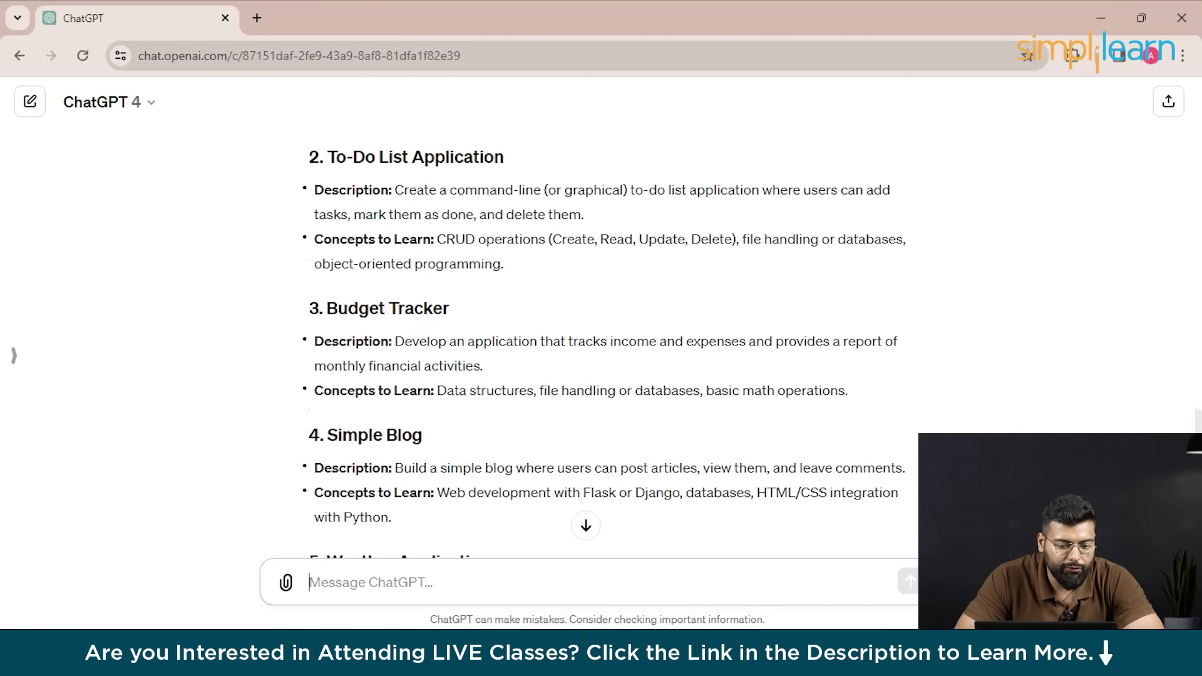
scroll(601, 344, down, 12)
scroll(601, 344, up, 4)
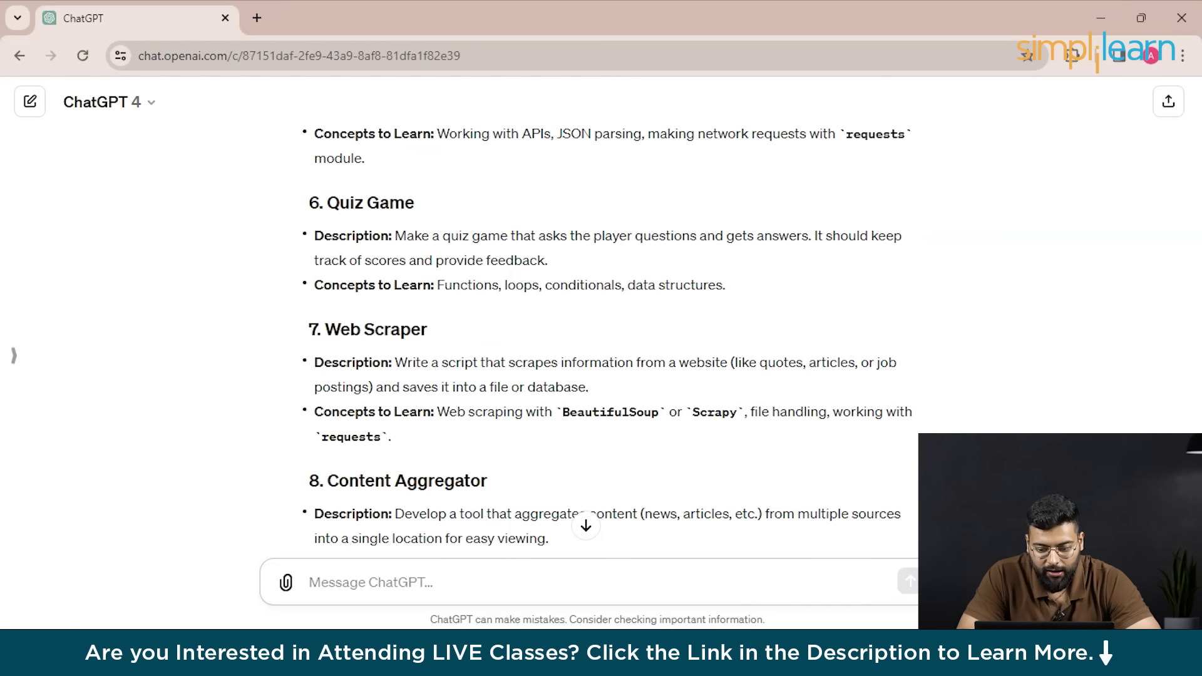
Scroll to the end of the project-ideas reply to show its approach tips, from Start Small to Share and Get Feedback.
key(alt+Tab)
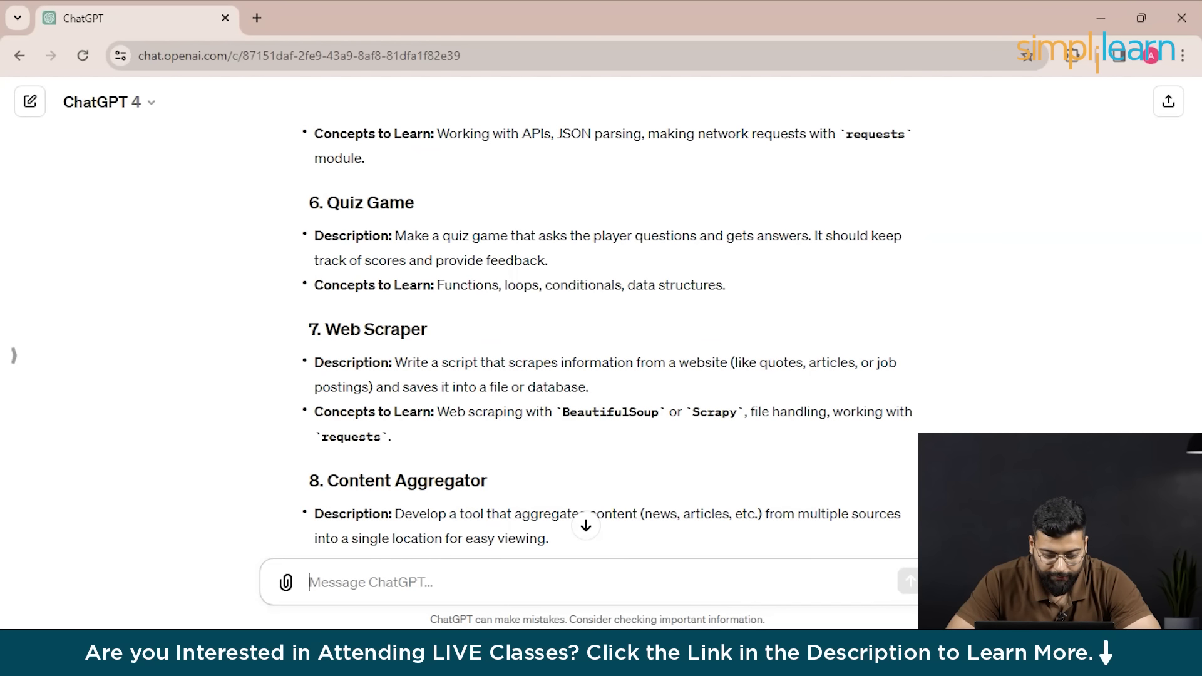
scroll(589, 367, down, 10)
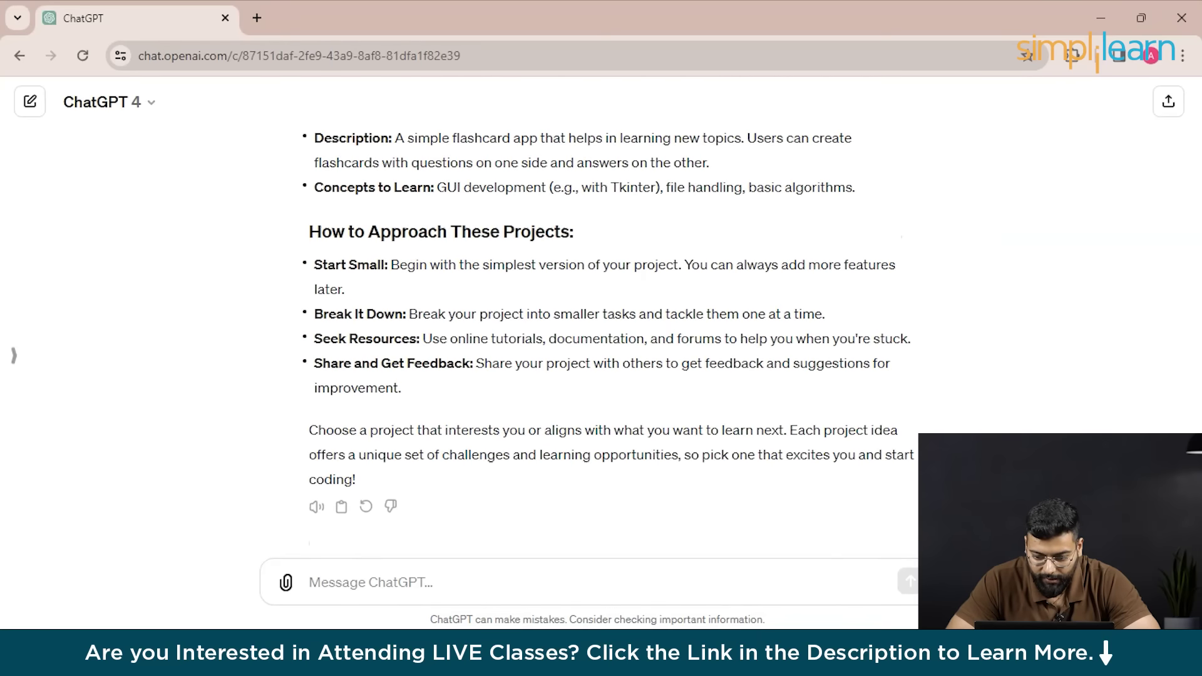
click(309, 582)
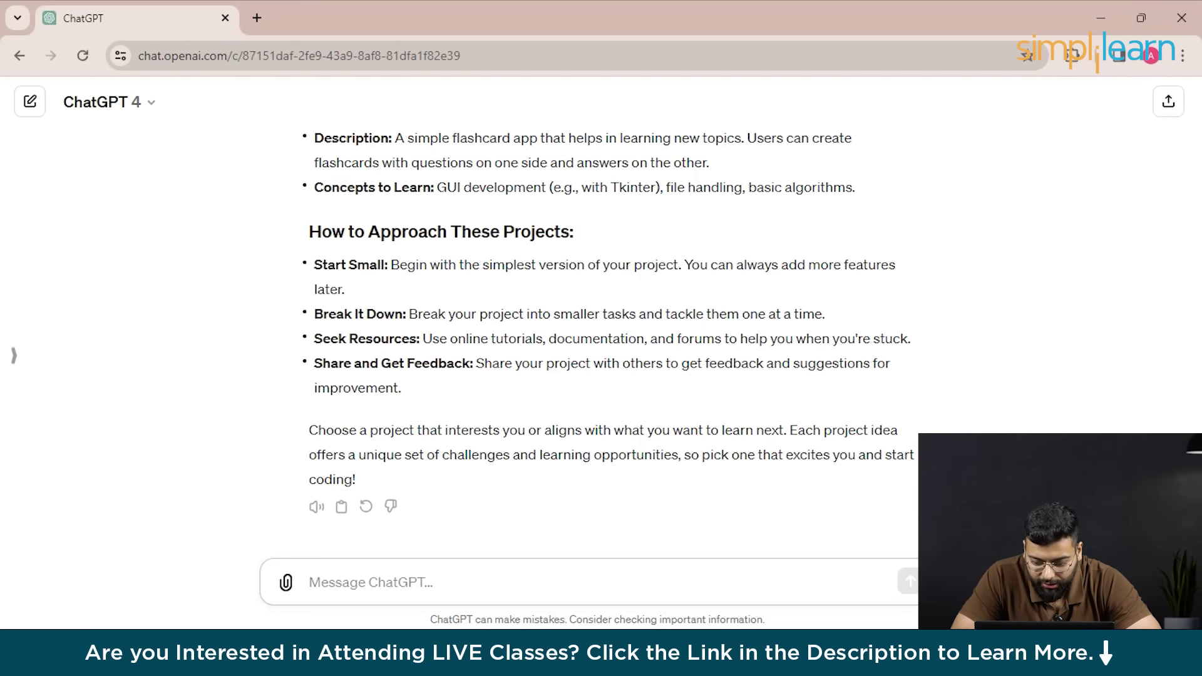
Ask ChatGPT how to get started with TensorFlow for machine learning and to suggest a beginner project.
text(I m)
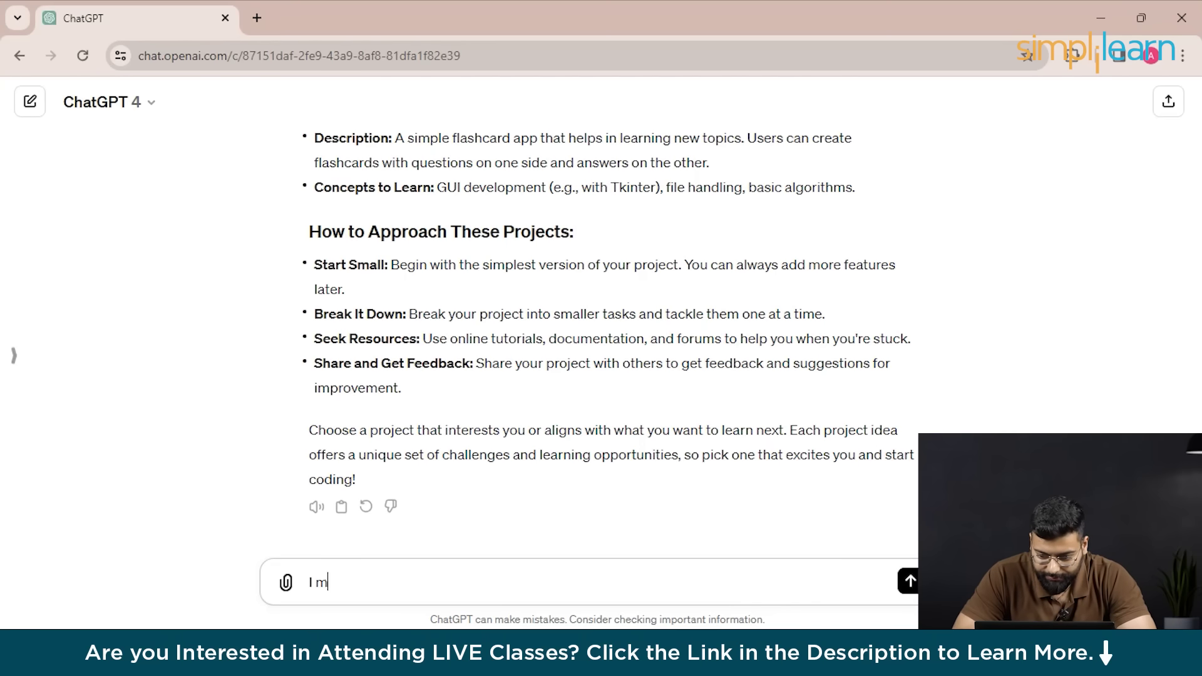
text( interste)
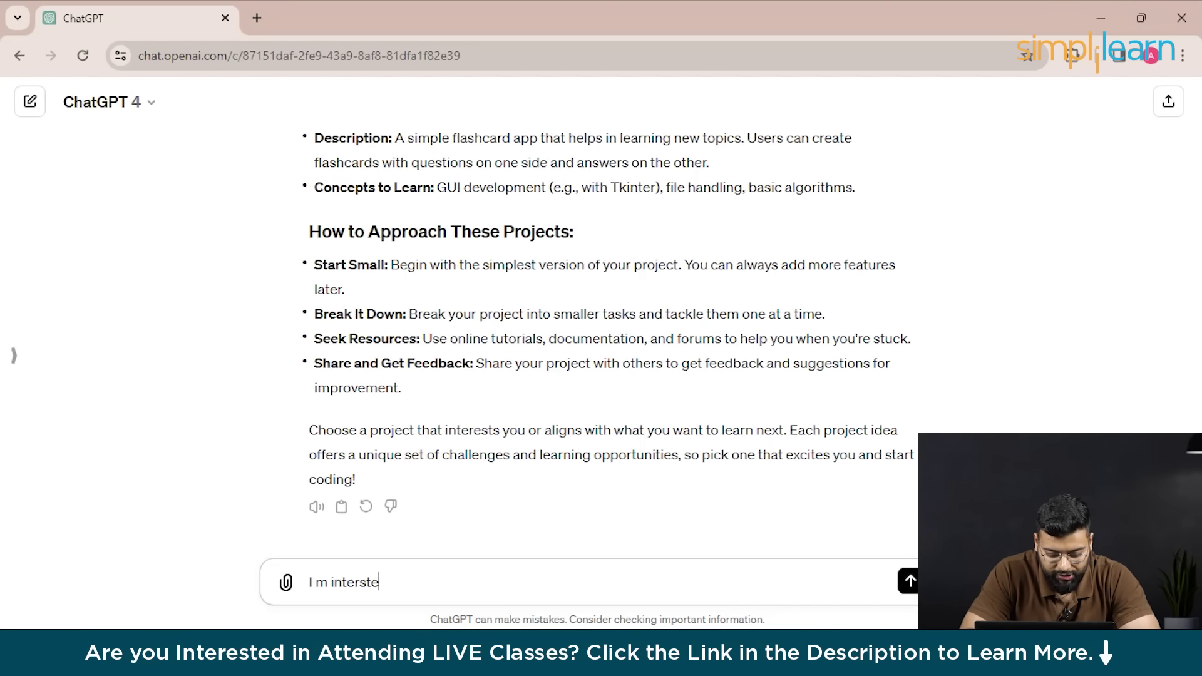
text(d in )
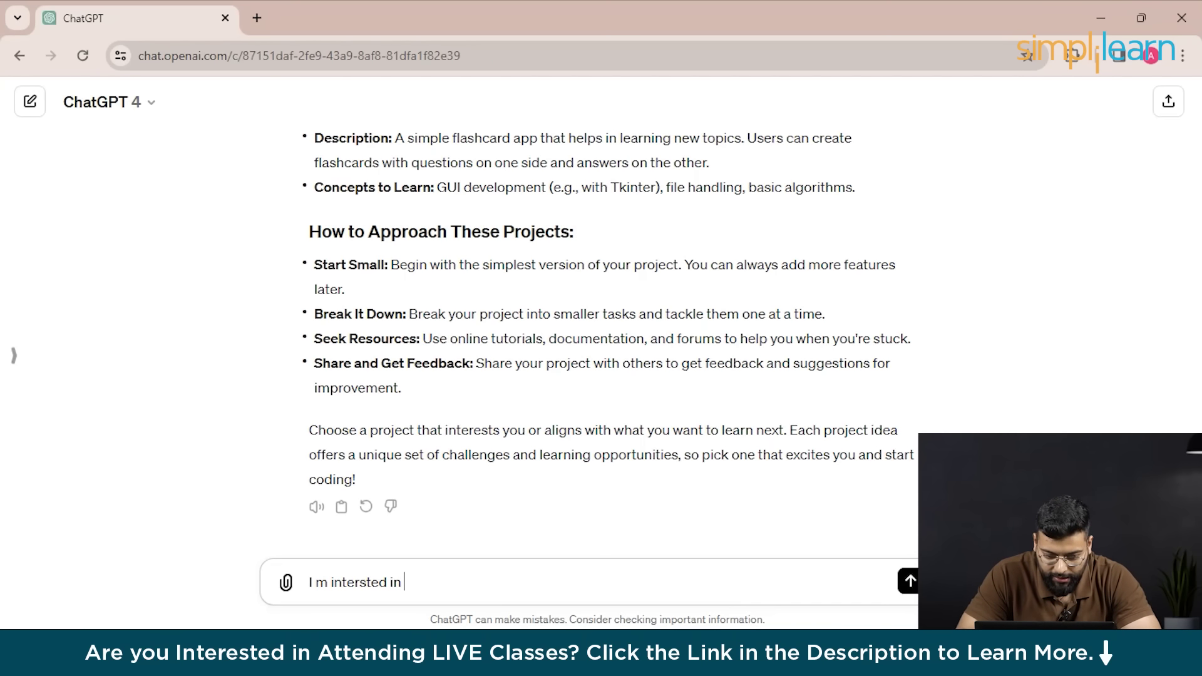
text(ml)
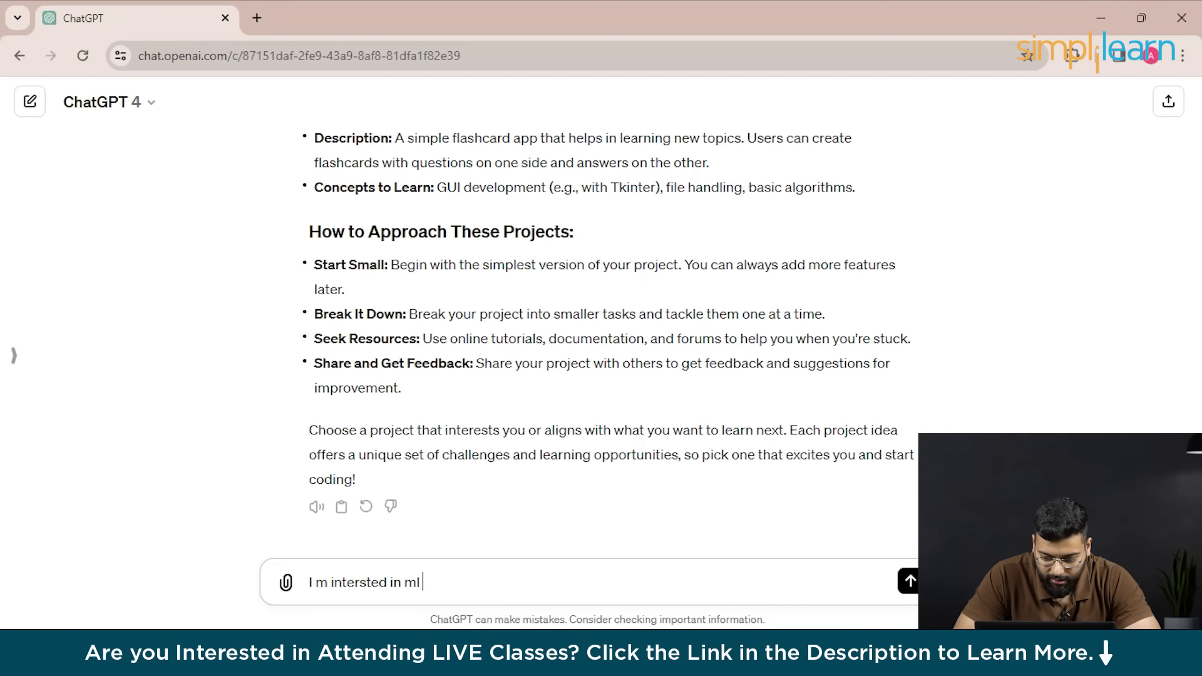
text( . can you)
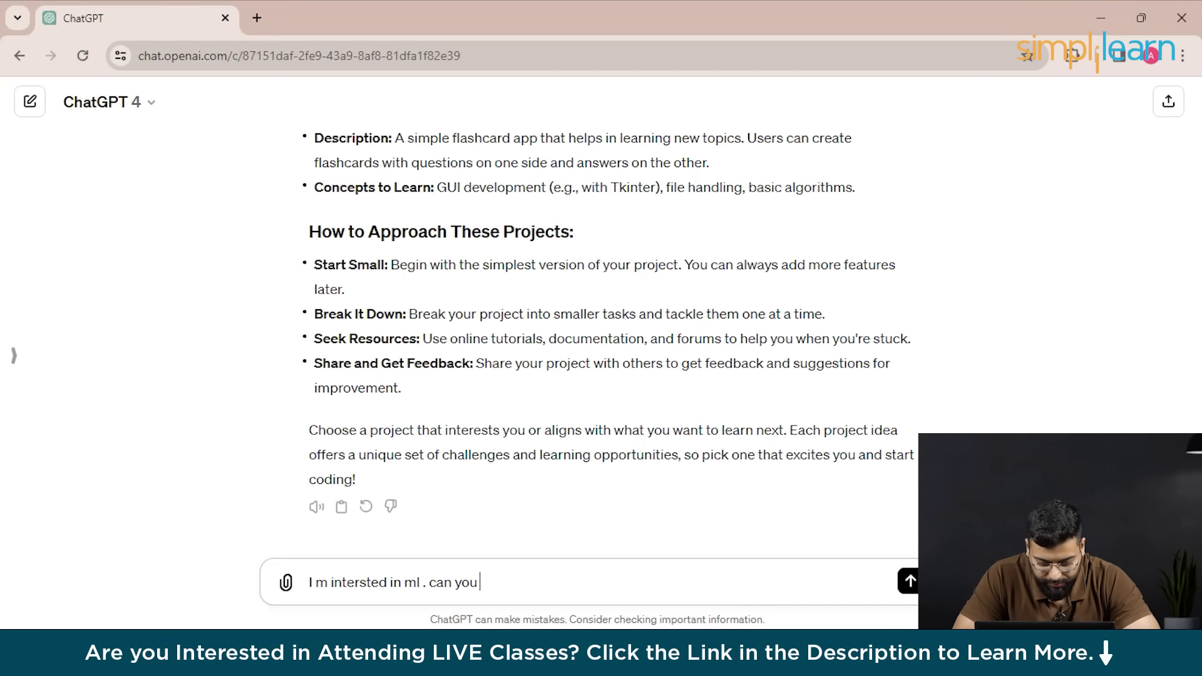
text( explain ho)
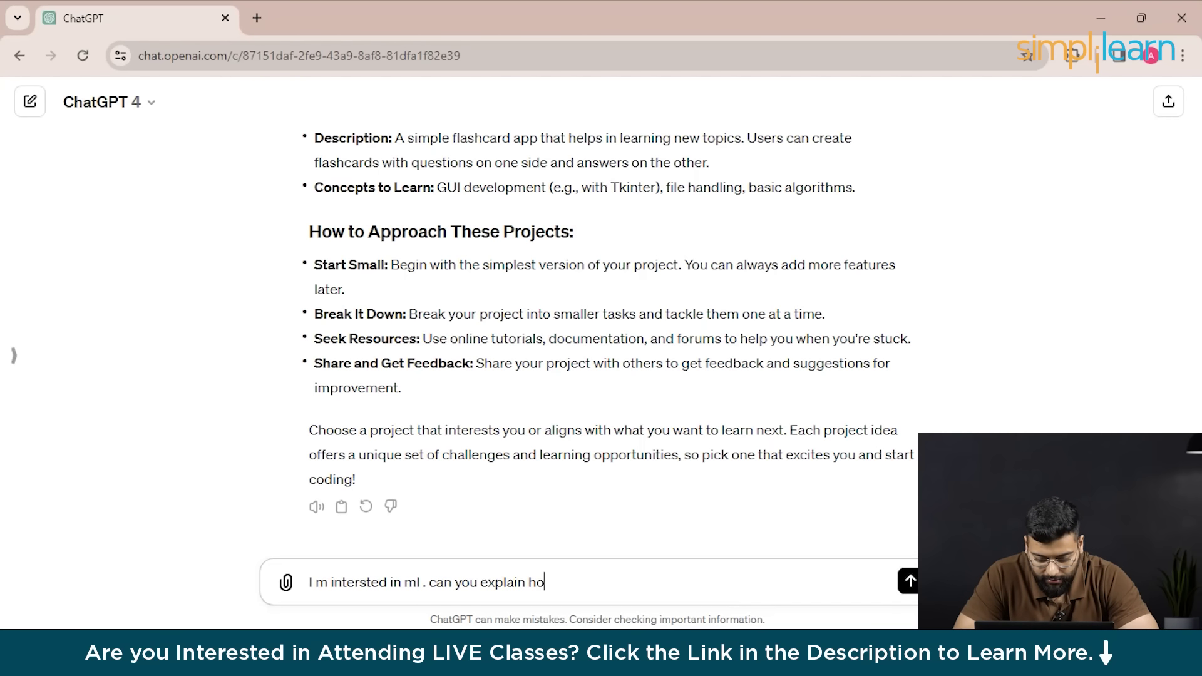
text(e w to get)
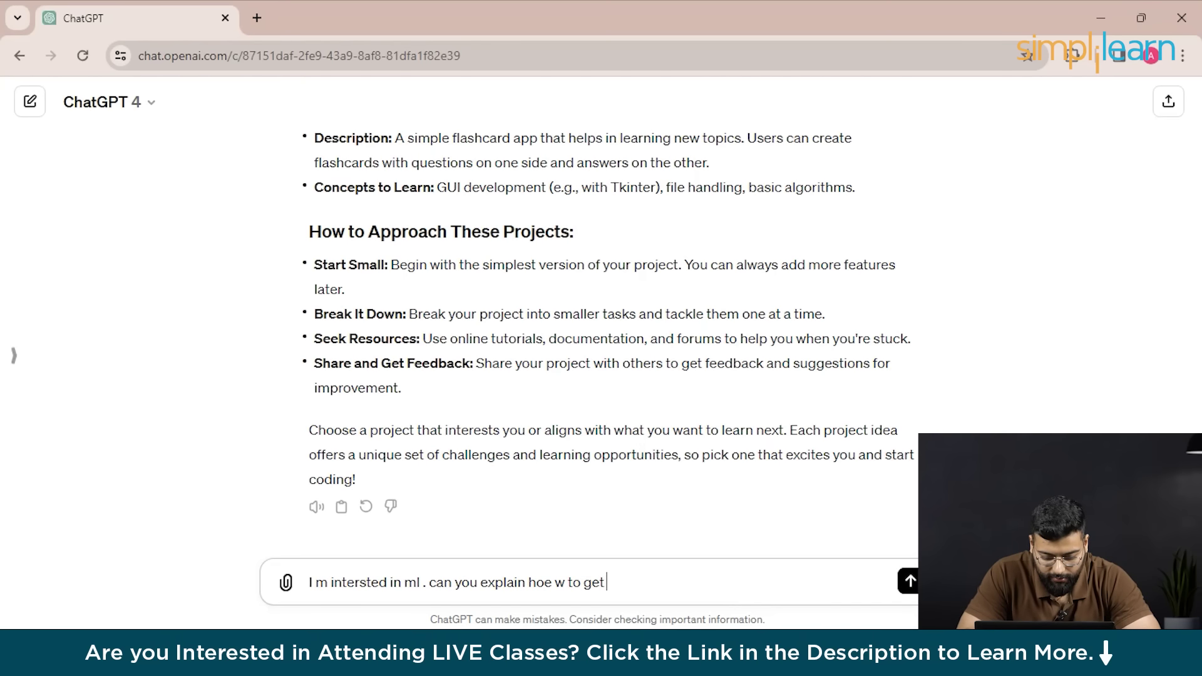
text(starte)
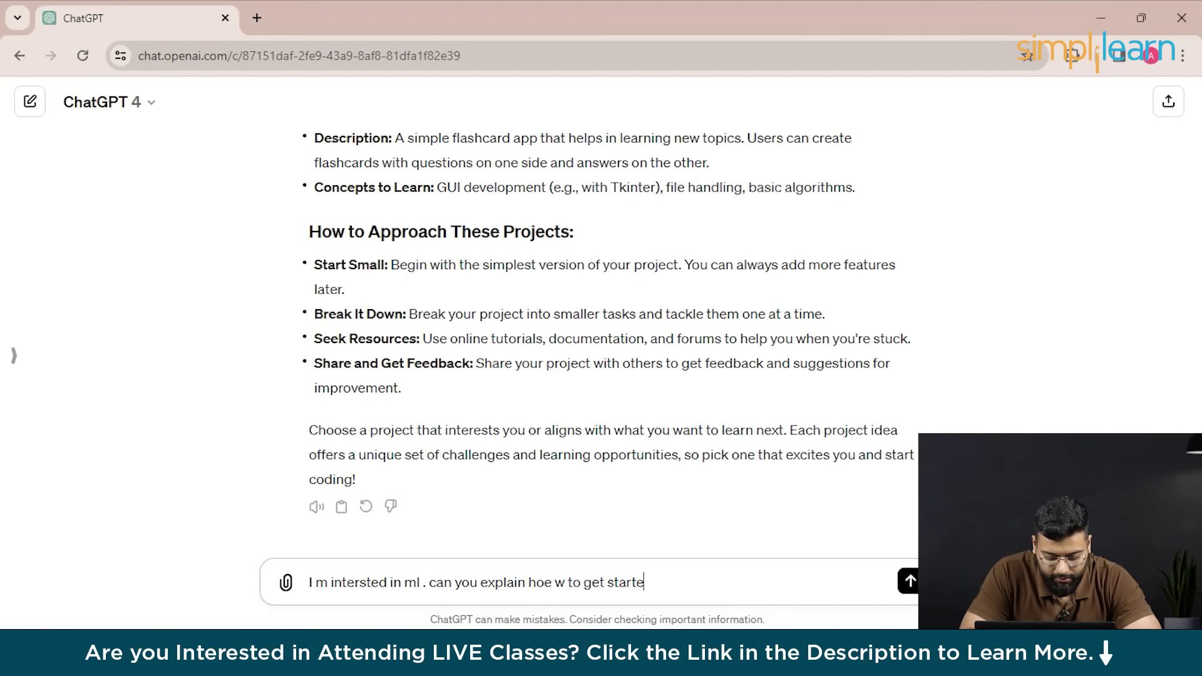
text(d wi)
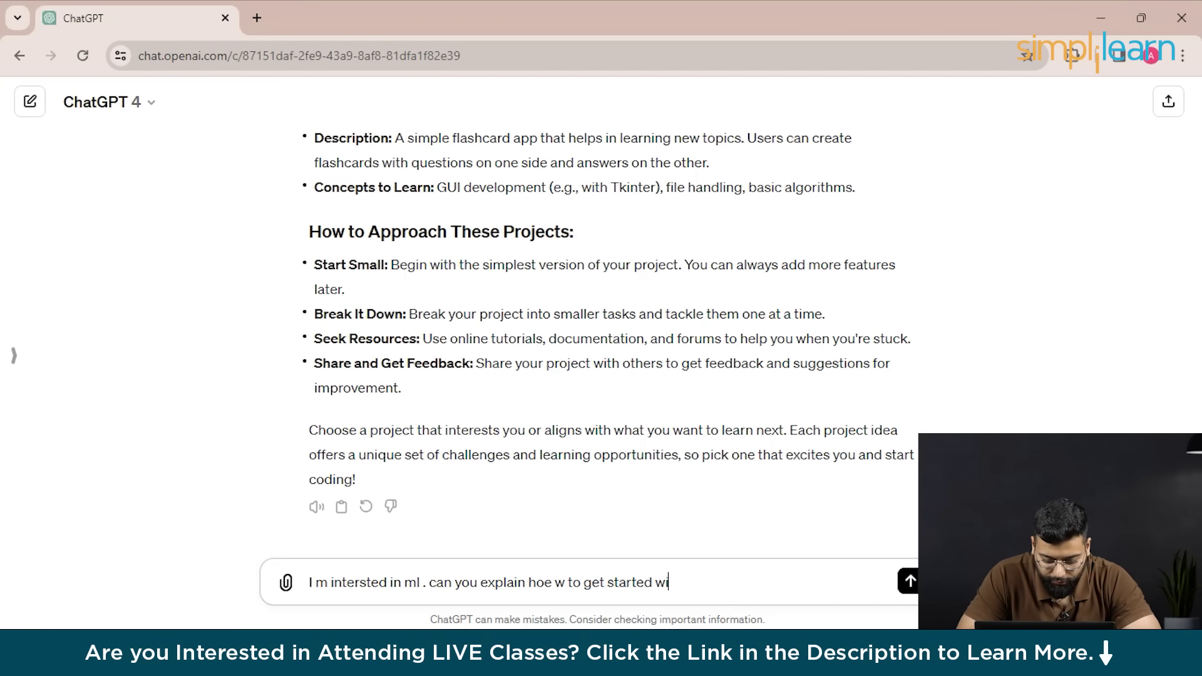
text(th tenso)
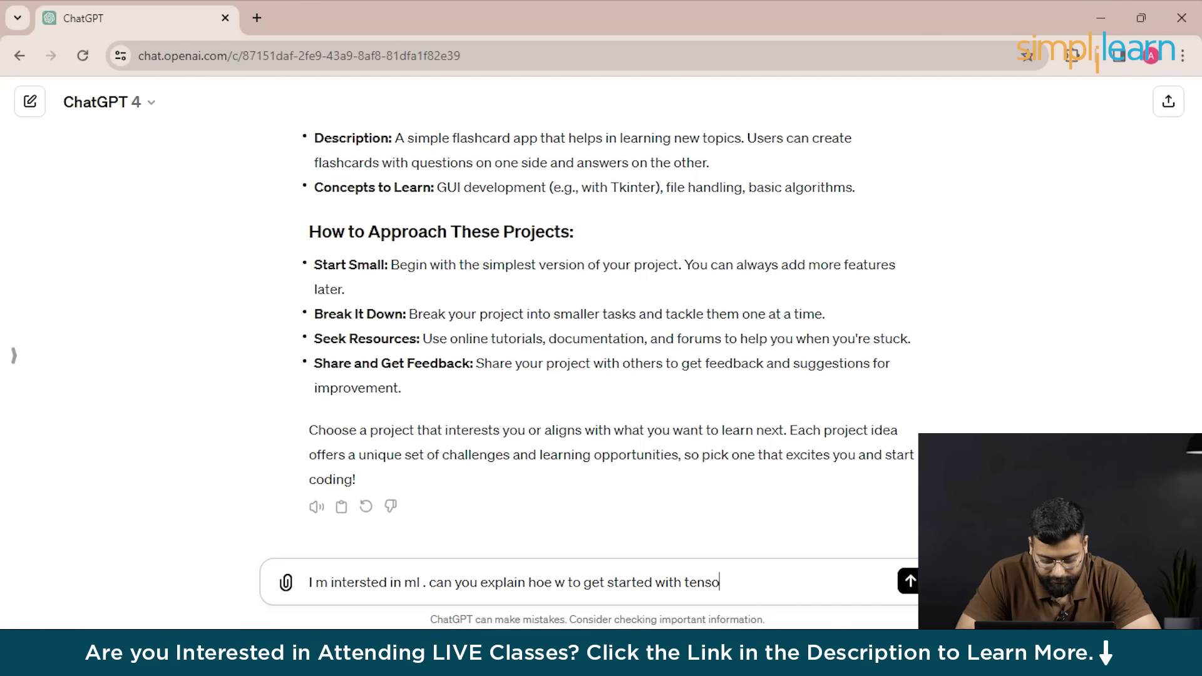
text(rflow)
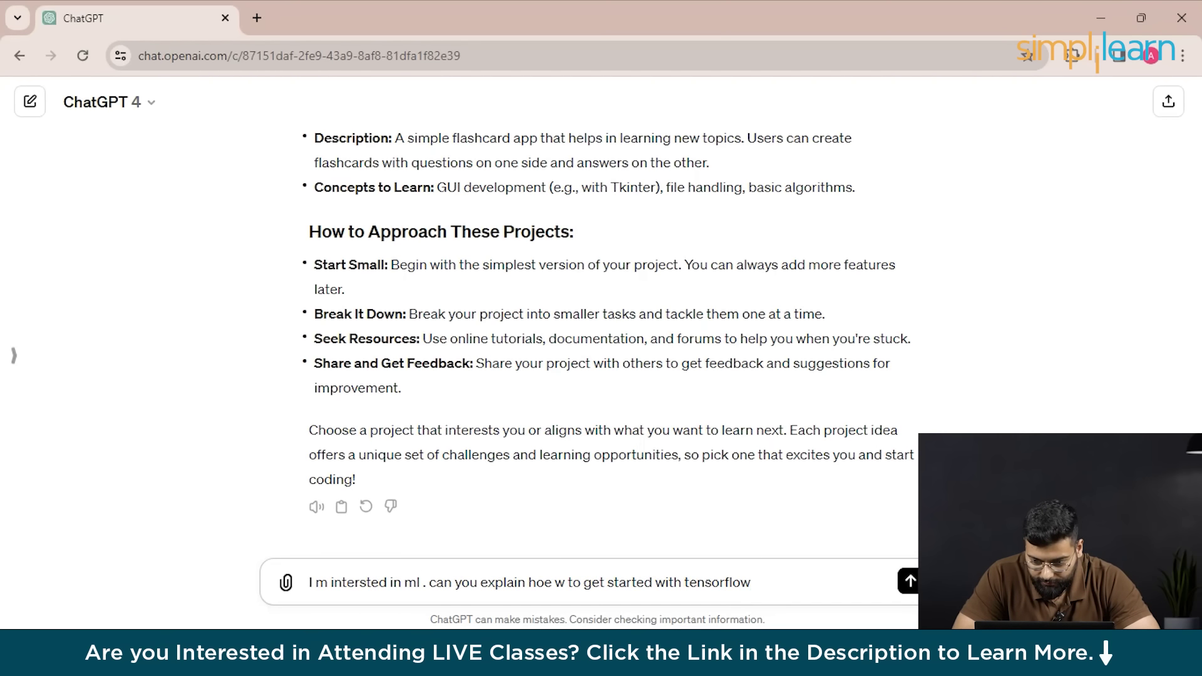
text( and a a)
key(BackSpace)
text(suggest a beginner p)
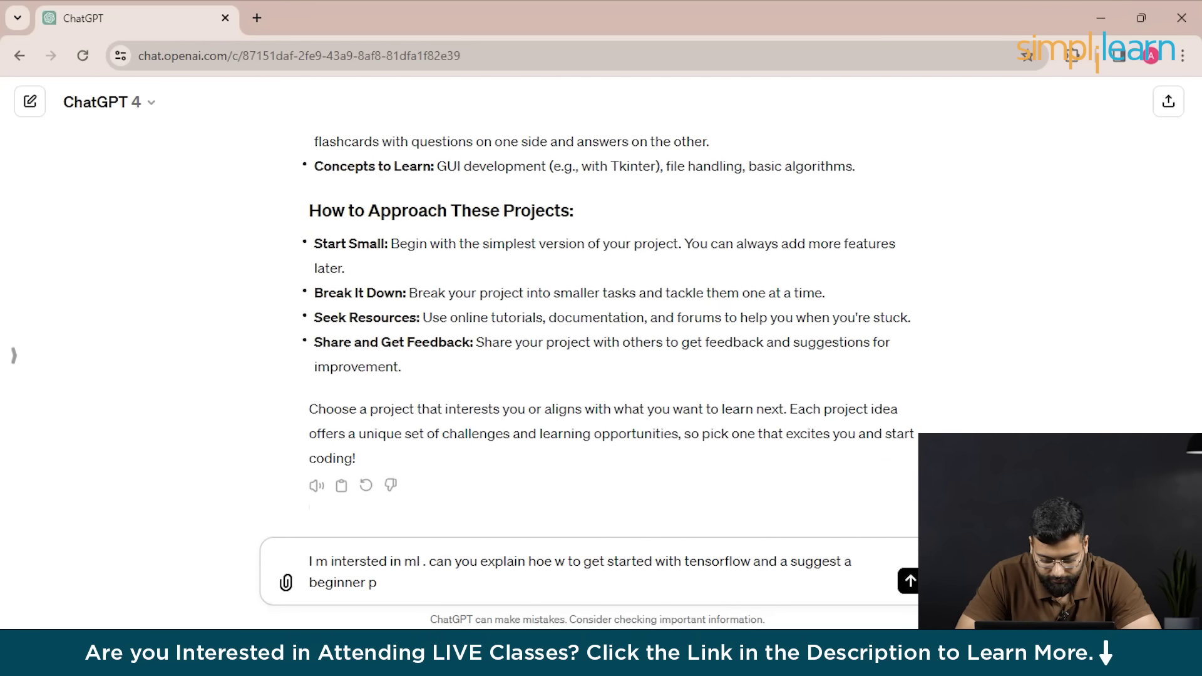
text(toject)
key(Return)
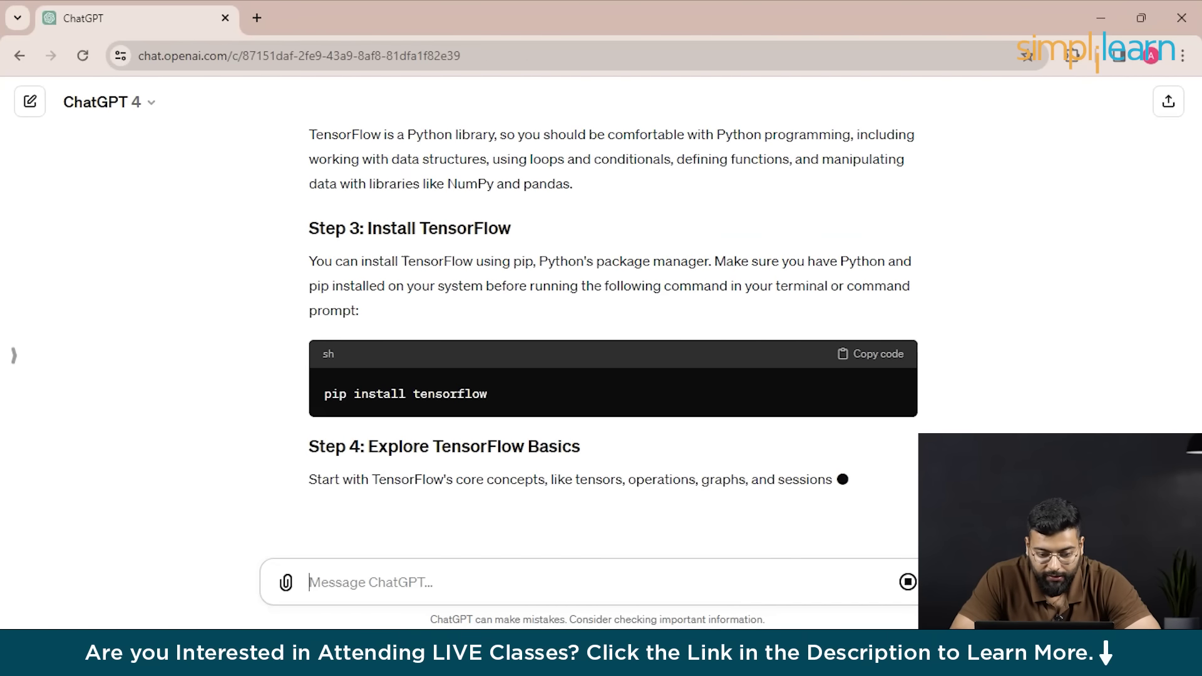
scroll(613, 376, up, 15)
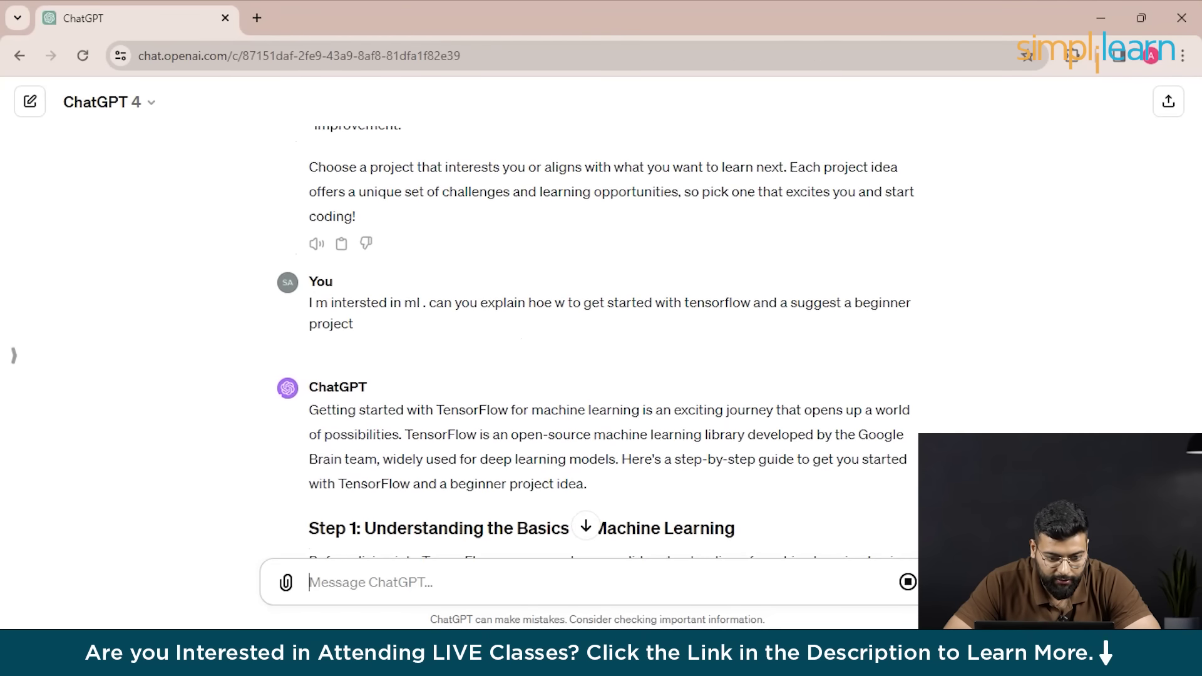
scroll(596, 333, down, 5)
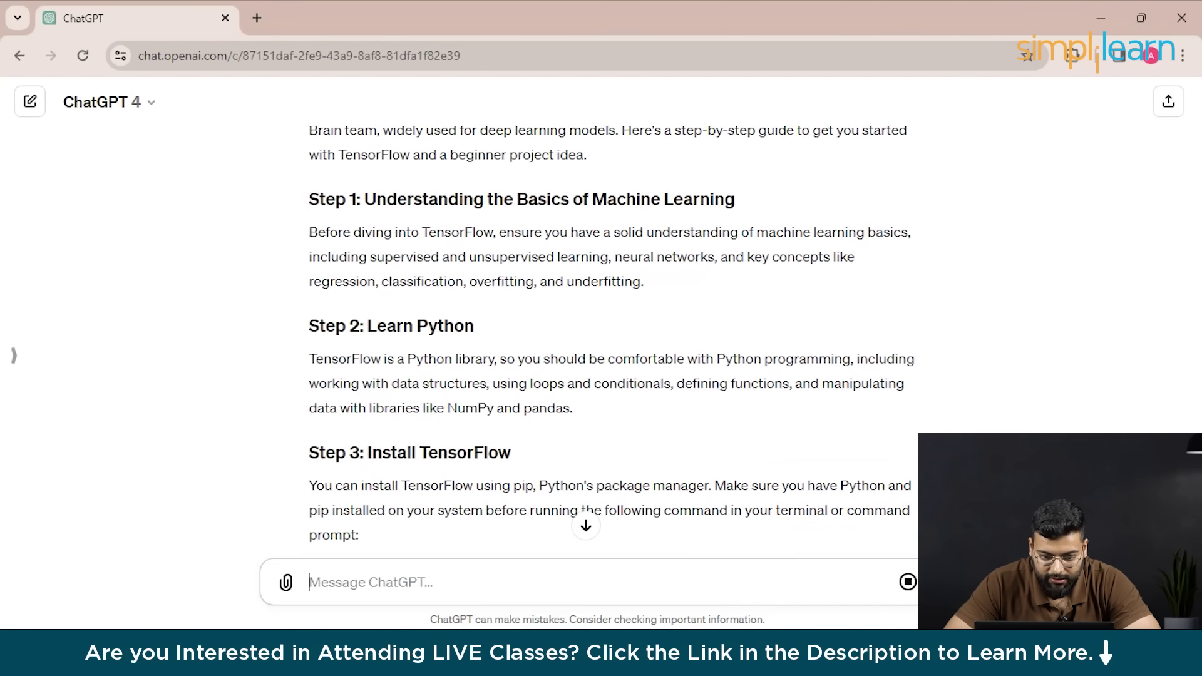
scroll(613, 343, down, 6)
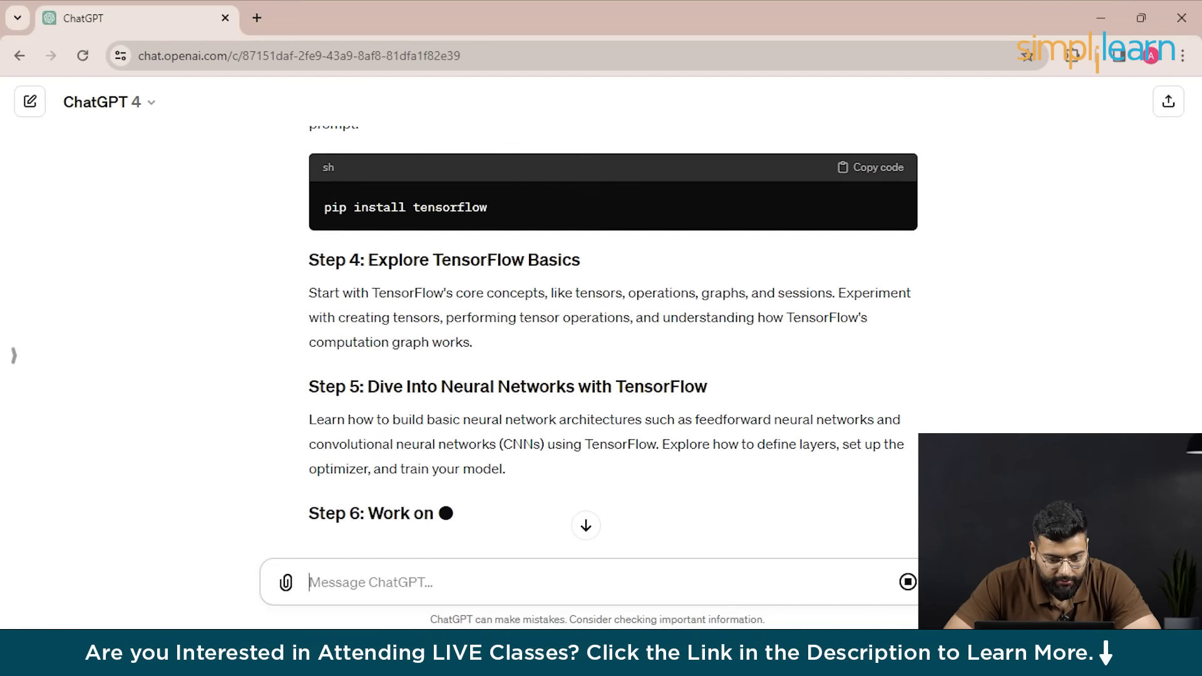
scroll(613, 343, up, 2)
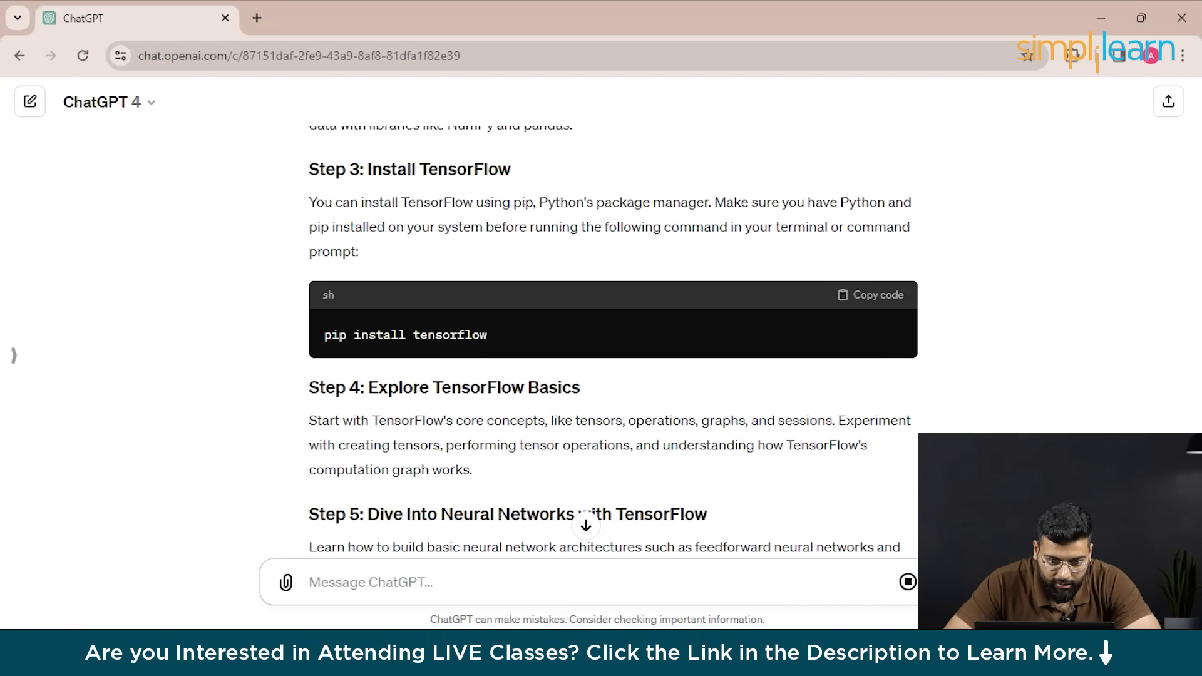
scroll(613, 344, down, 3)
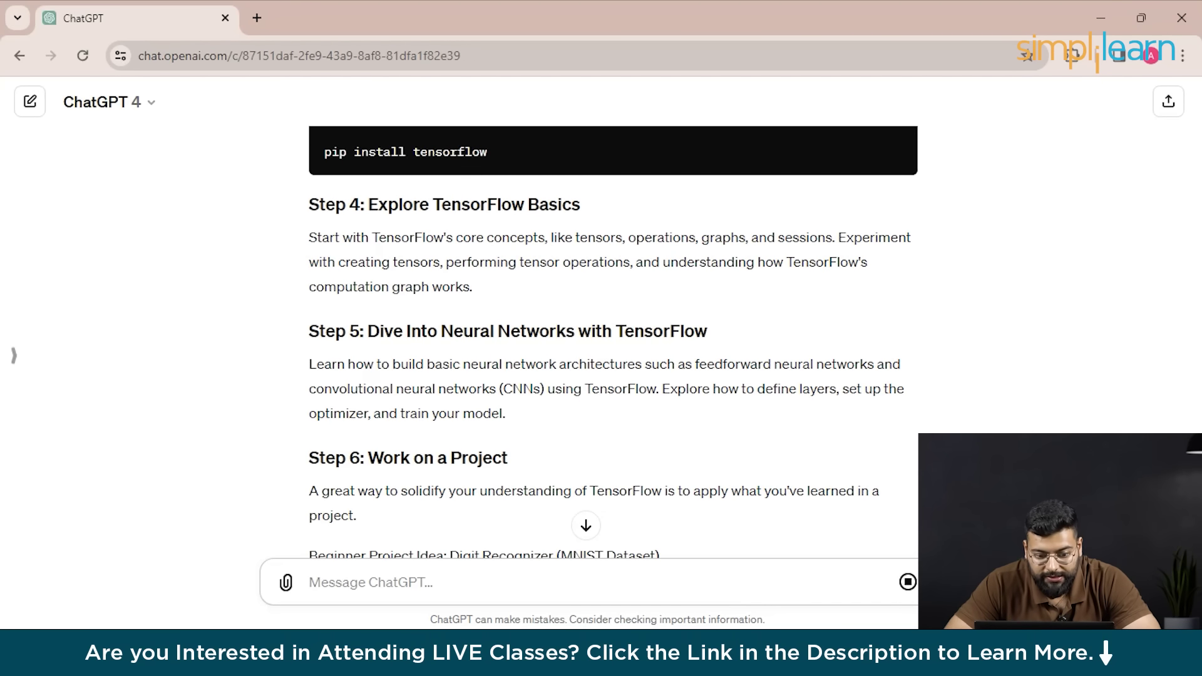
scroll(614, 343, down, 2)
scroll(613, 343, down, 2)
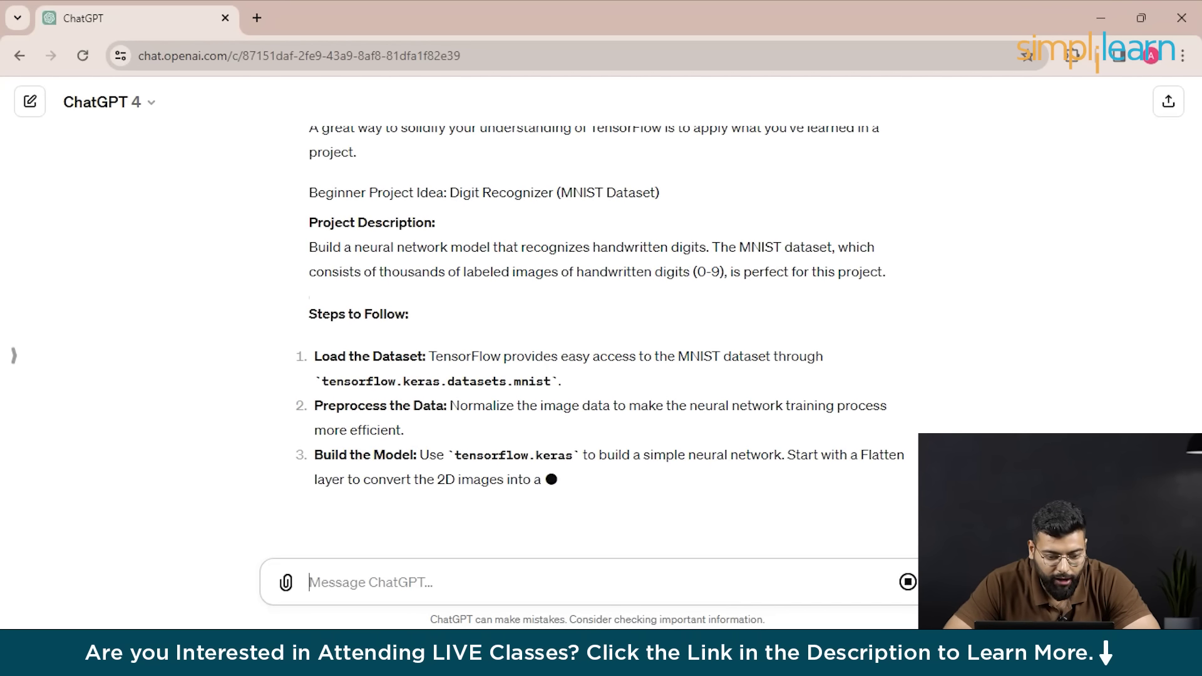
scroll(602, 339, up, 15)
scroll(602, 338, down, 5)
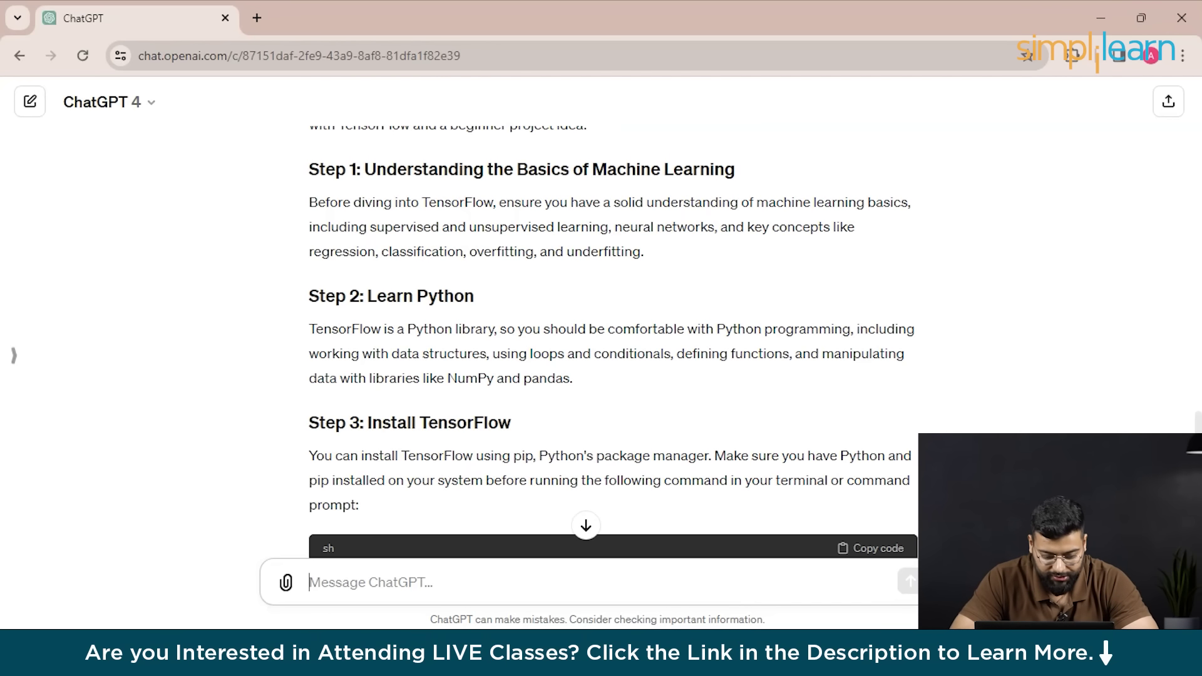
Request a daily coding challenge for an intermediate Python developer focused on data structures.
text(can )
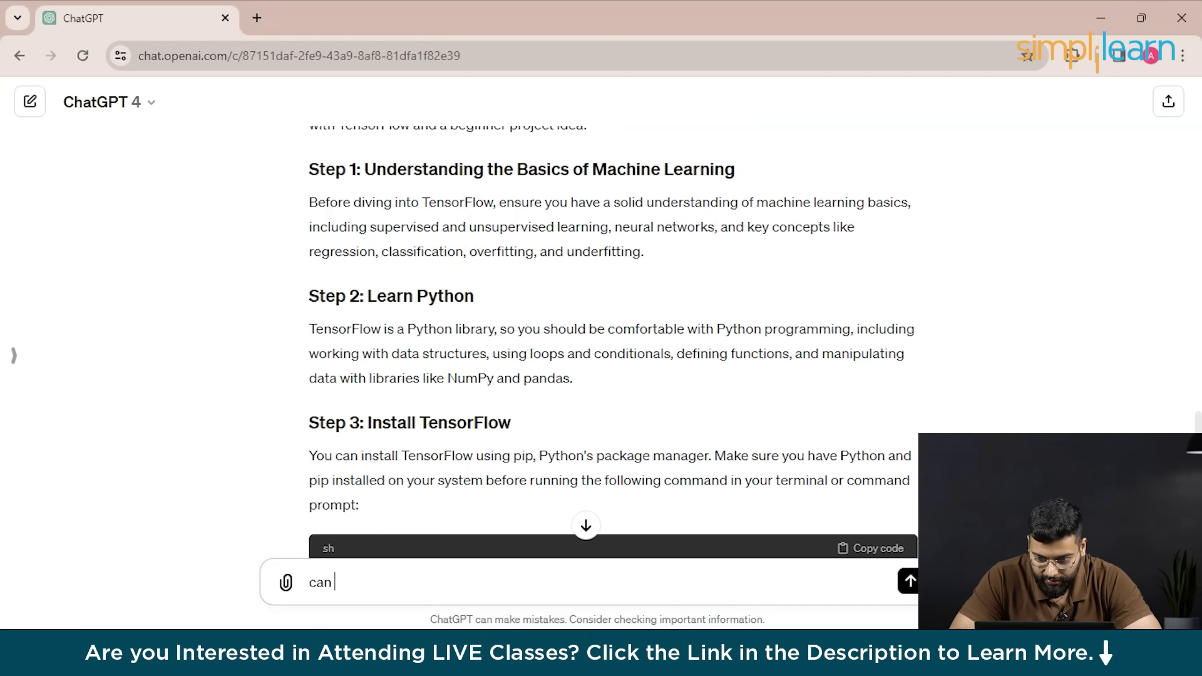
text(you p)
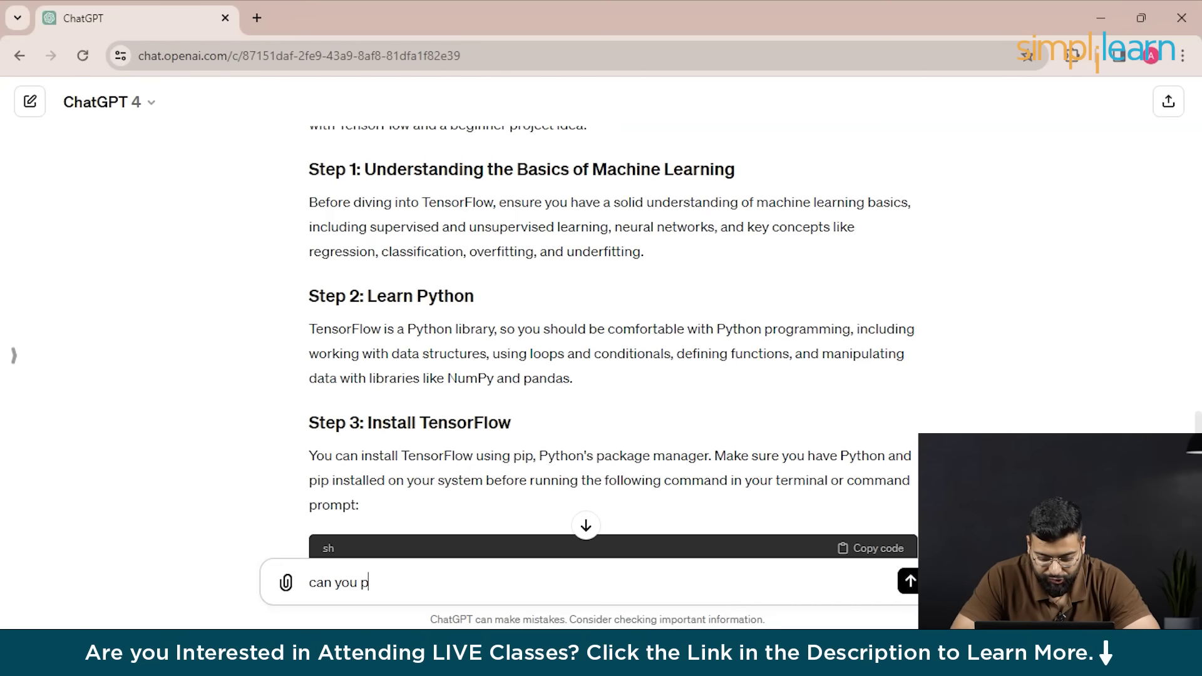
text(rovide)
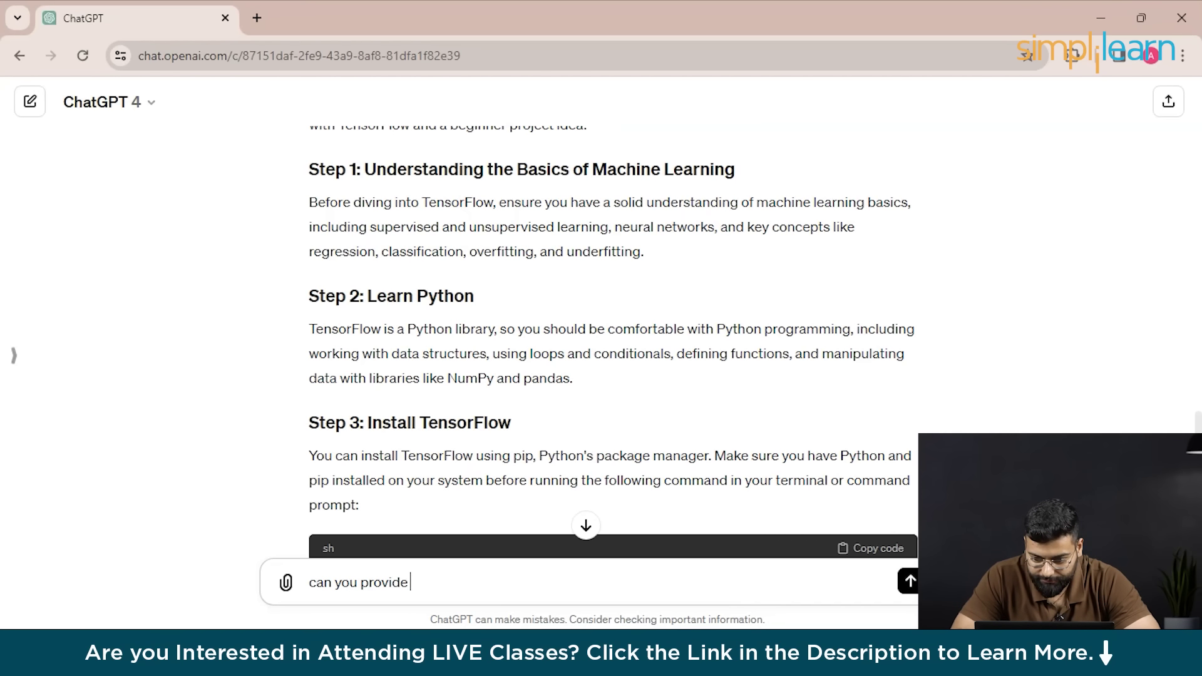
text( a dilay codeoing challenge for intern=mediate python developer)
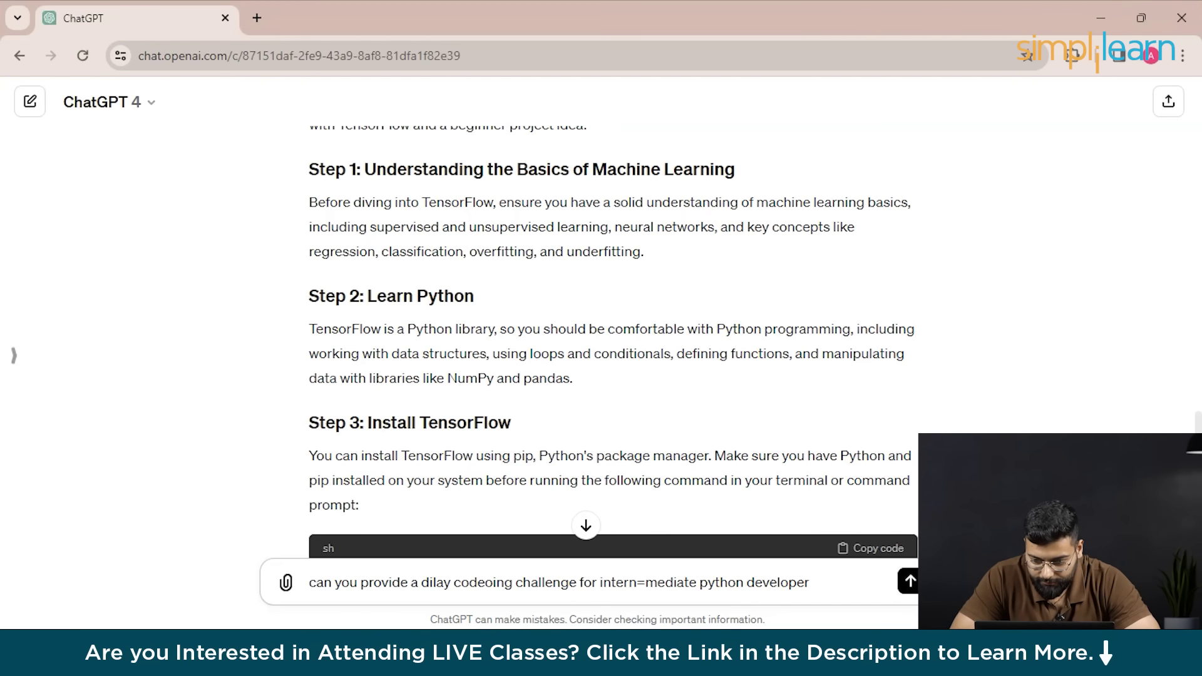
text( focus)
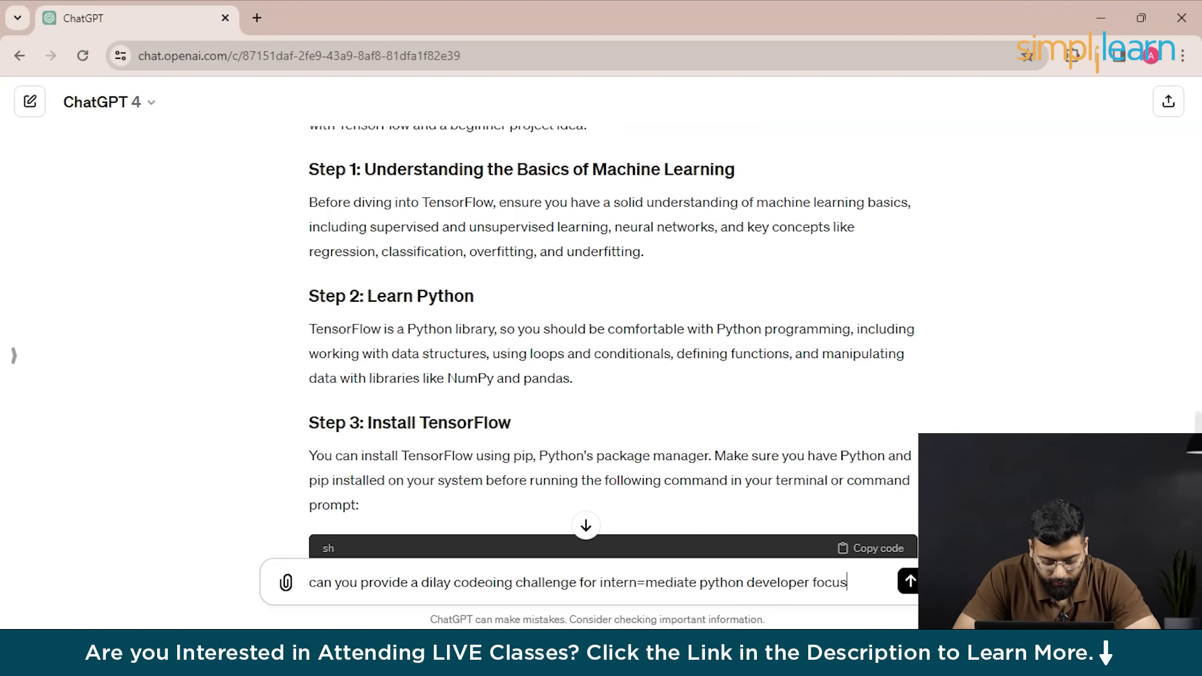
text(ed i)
key(BackSpace)
text(on da)
text(t astructu)
text(re)
key(Return)
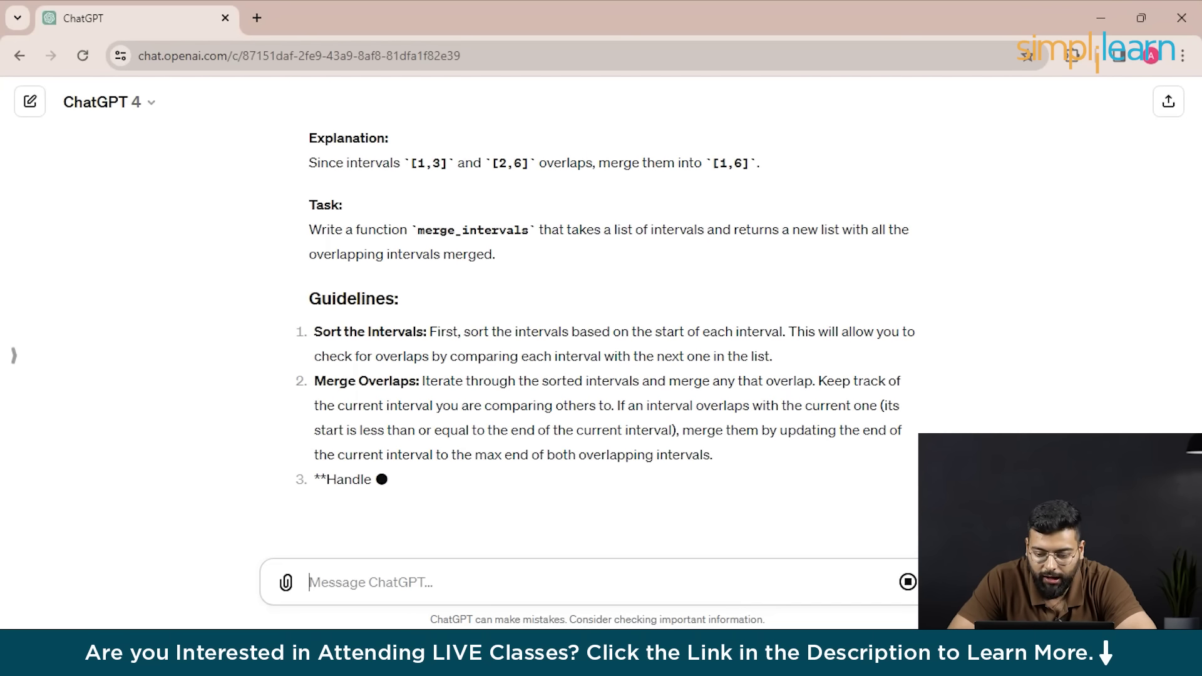
Read the merge_intervals examples, guidelines, code template and closing Challenge section.
scroll(606, 339, up, 10)
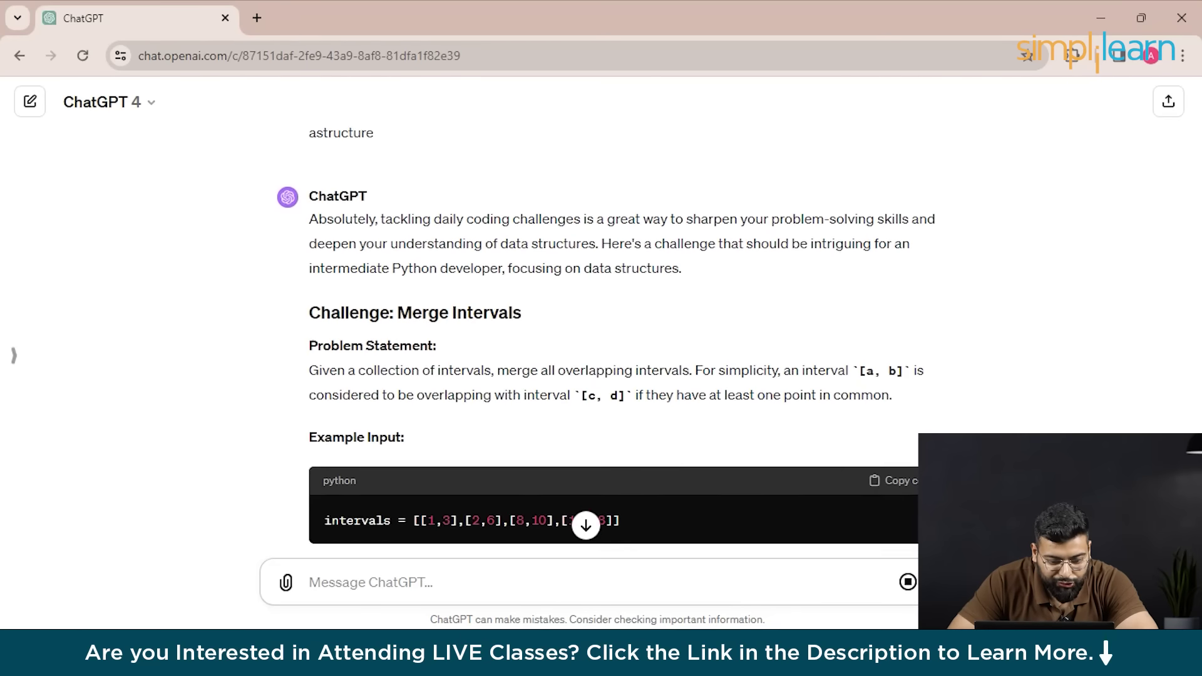
scroll(606, 339, down, 2)
scroll(605, 339, down, 1)
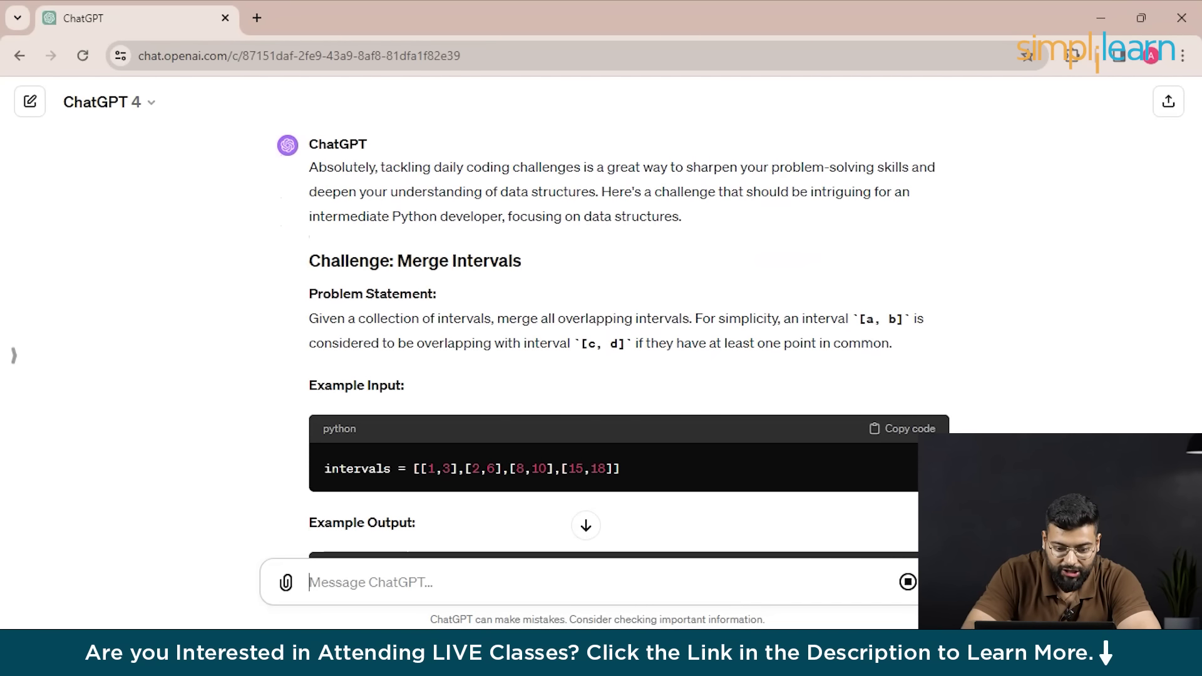
scroll(606, 339, down, 1)
scroll(606, 339, down, 2)
scroll(630, 342, down, 1)
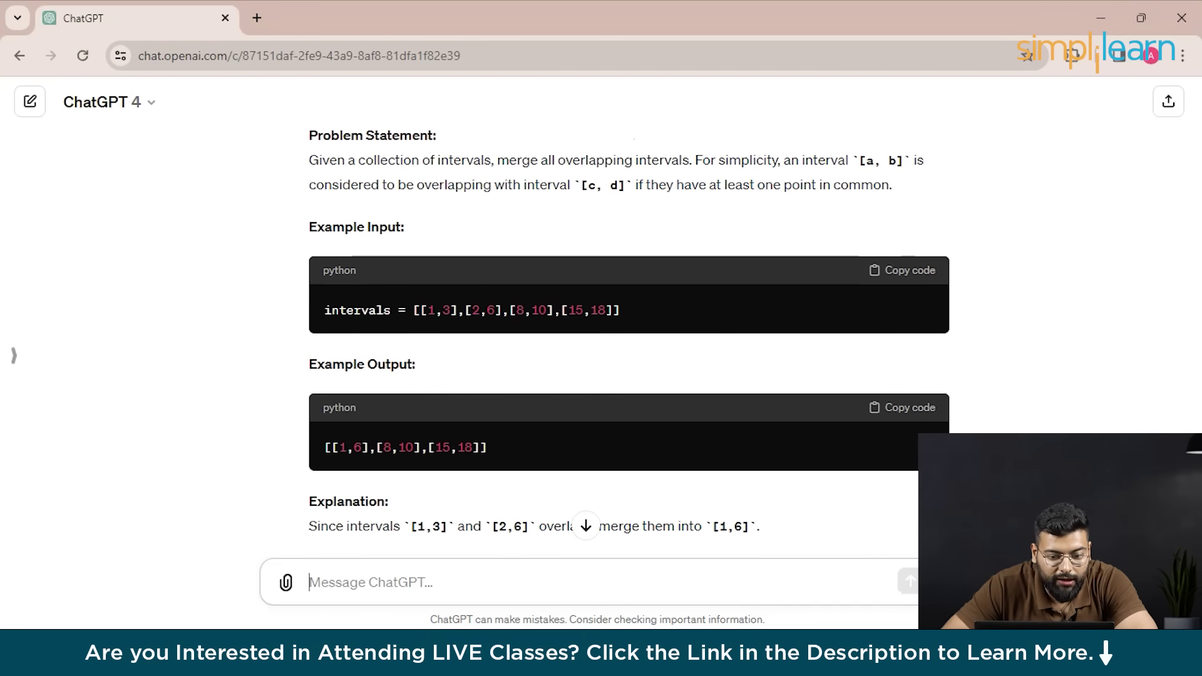
scroll(629, 343, down, 1)
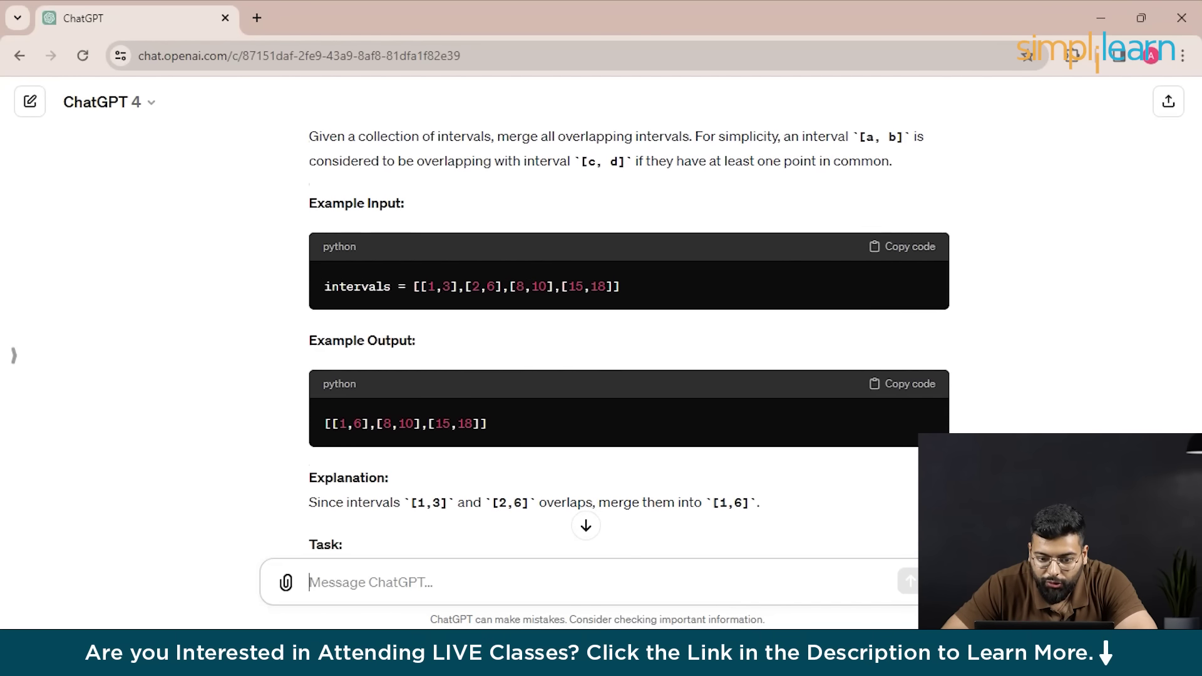
scroll(629, 343, down, 1)
scroll(629, 343, up, 2)
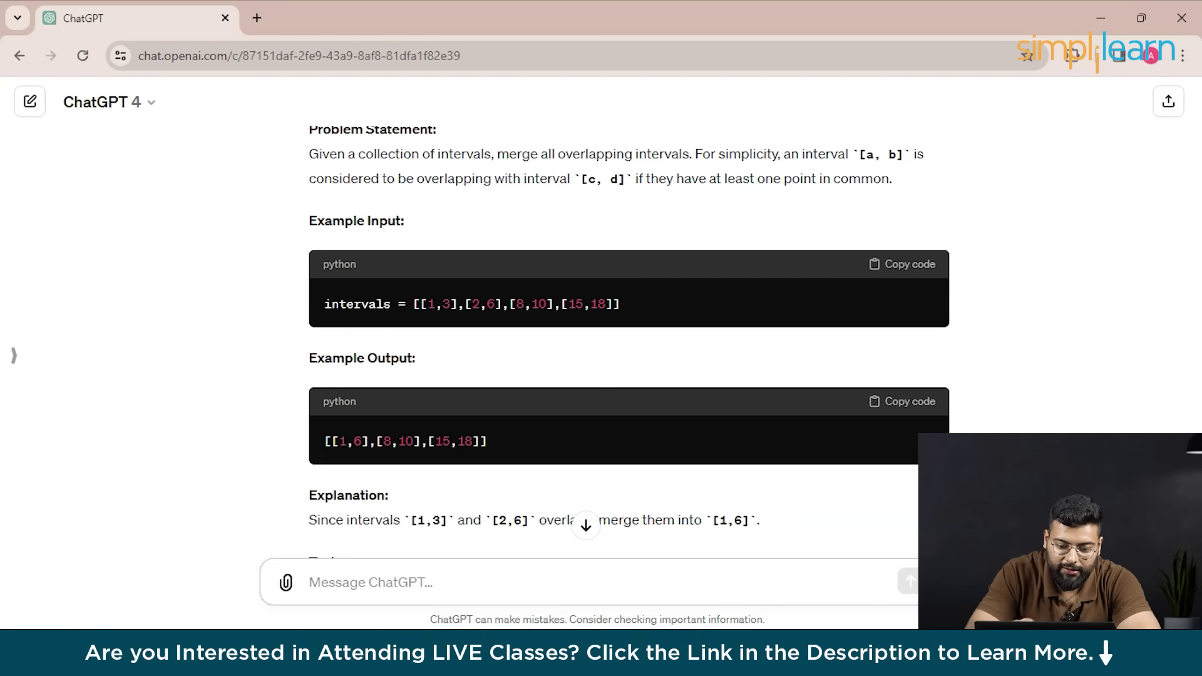
scroll(630, 343, down, 1)
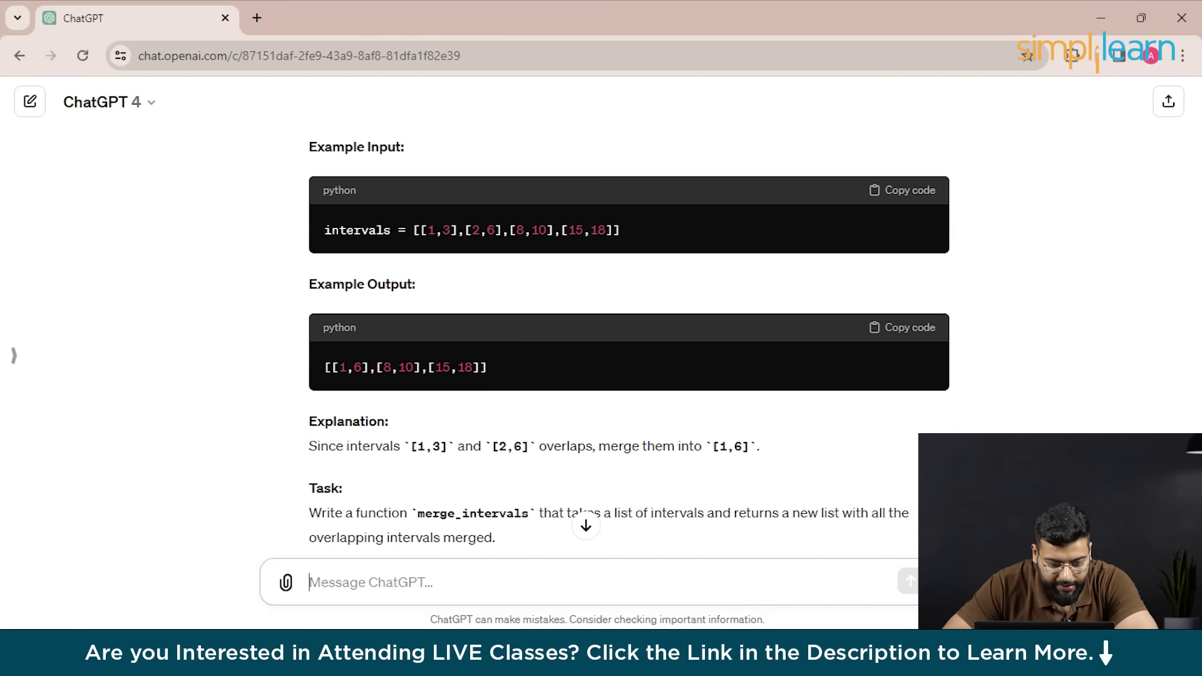
scroll(623, 348, down, 6)
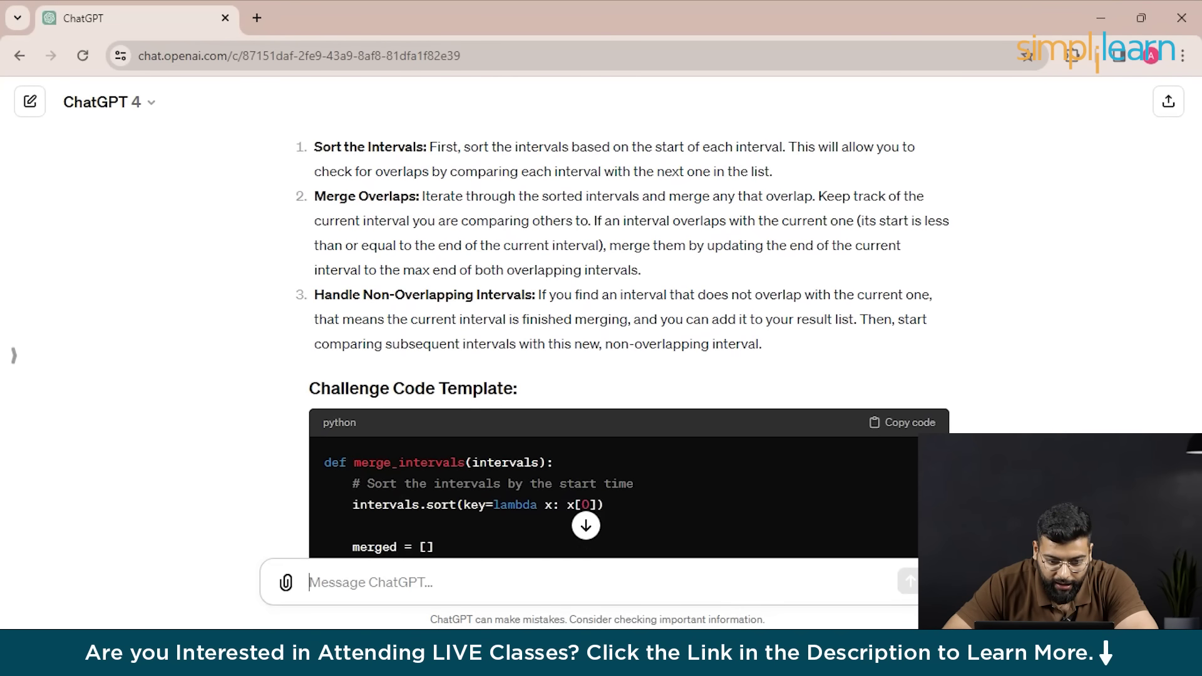
scroll(623, 344, up, 2)
scroll(623, 344, down, 1)
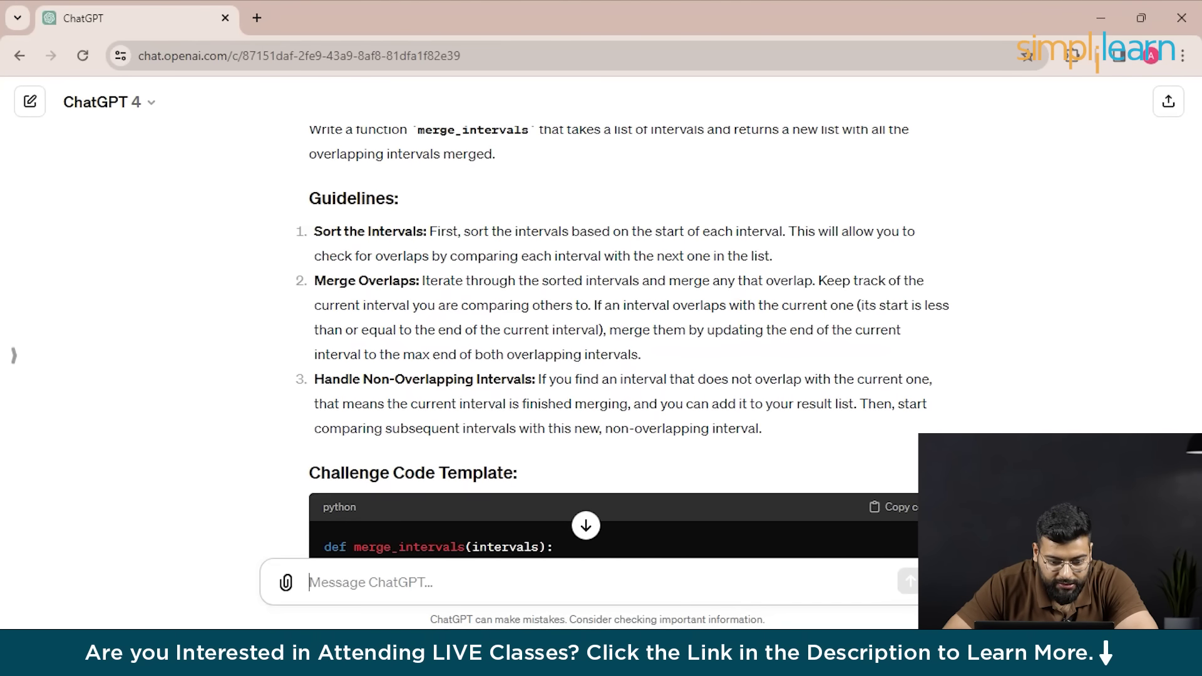
scroll(623, 345, down, 1)
scroll(624, 344, down, 4)
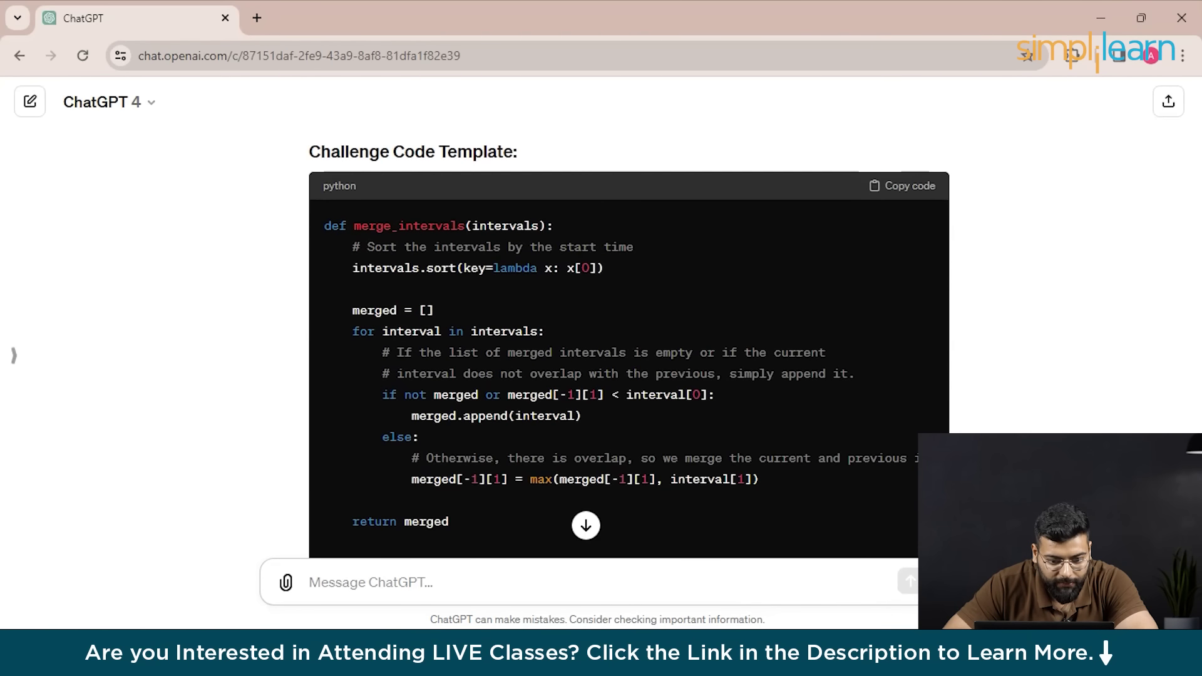
scroll(623, 344, down, 5)
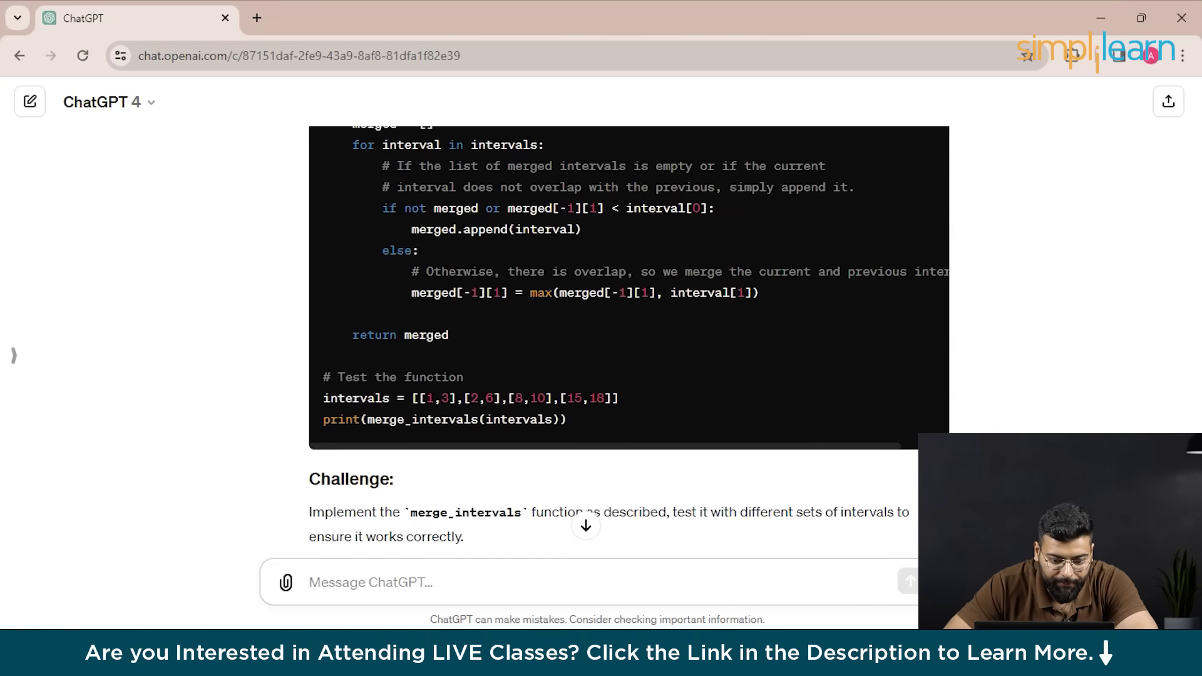
scroll(630, 344, up, 5)
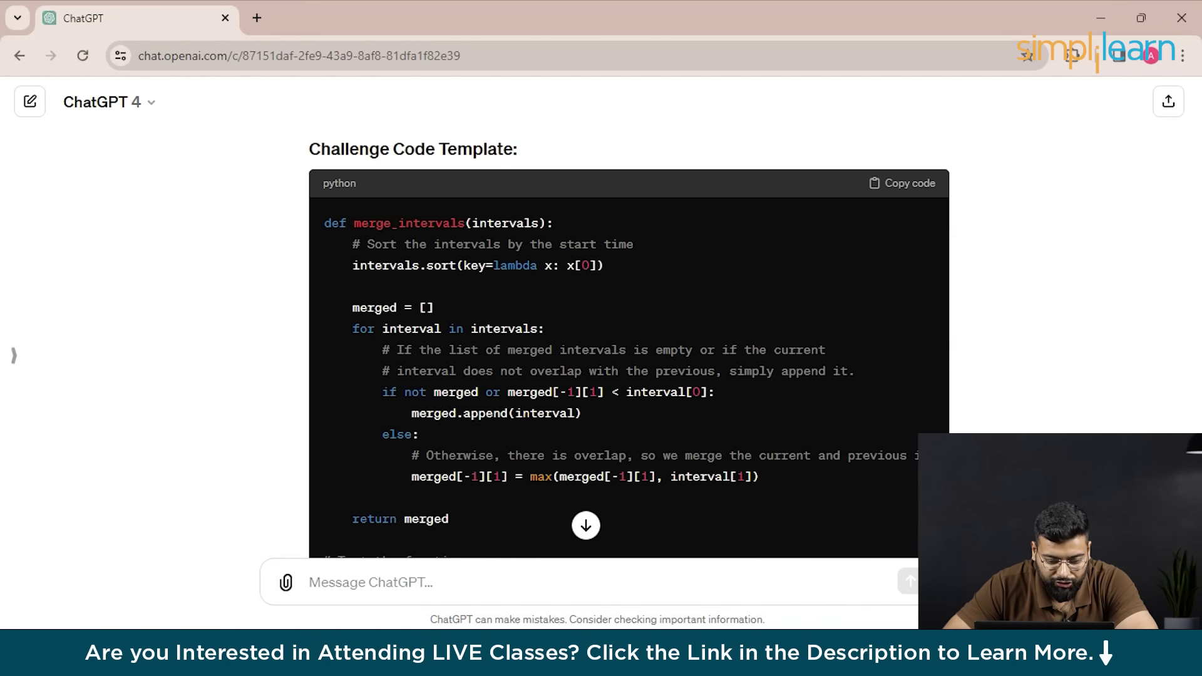
scroll(630, 344, up, 4)
scroll(629, 344, down, 9)
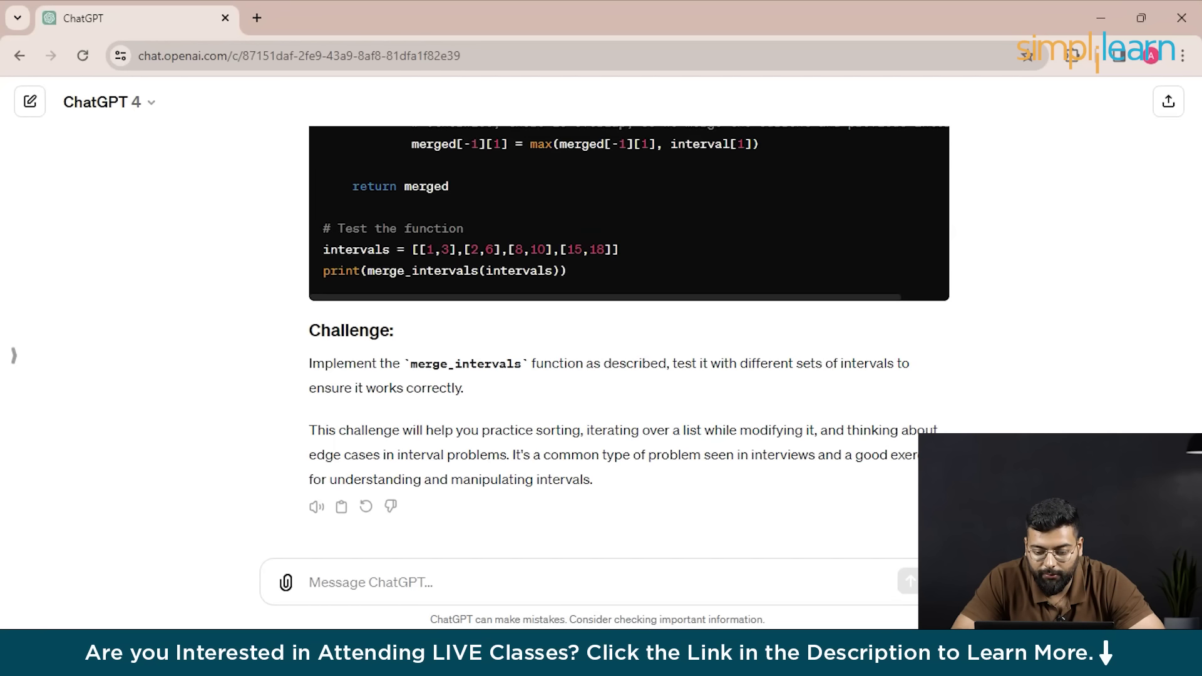
key(alt+Tab)
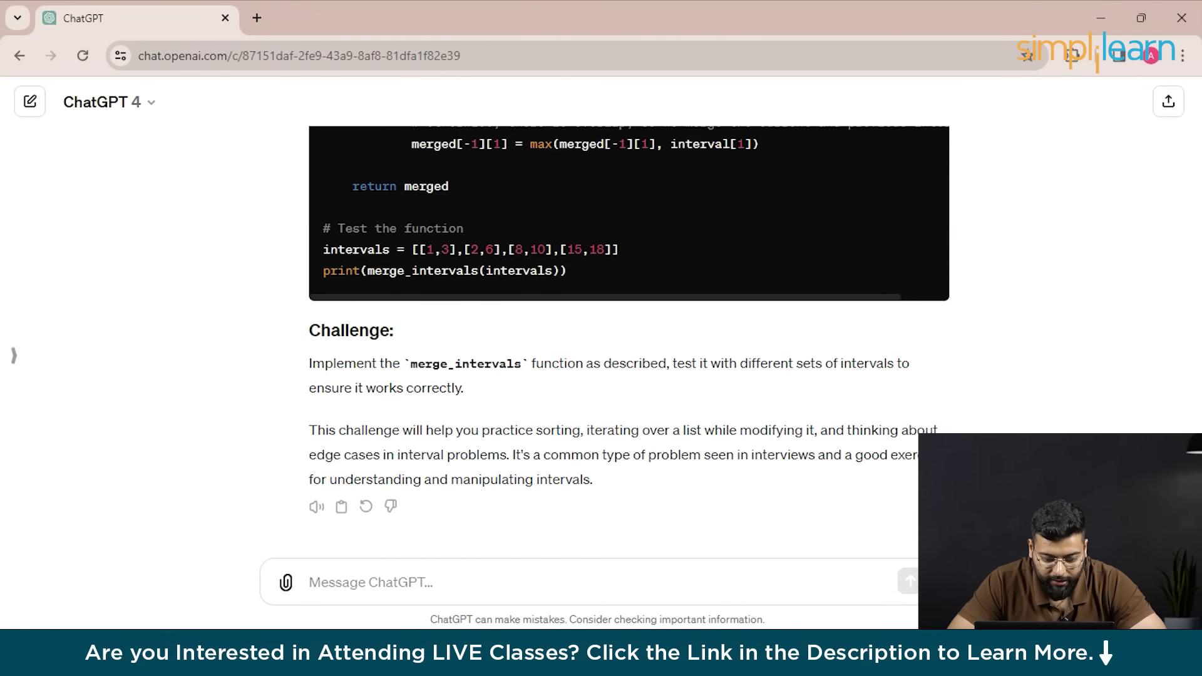
click(310, 583)
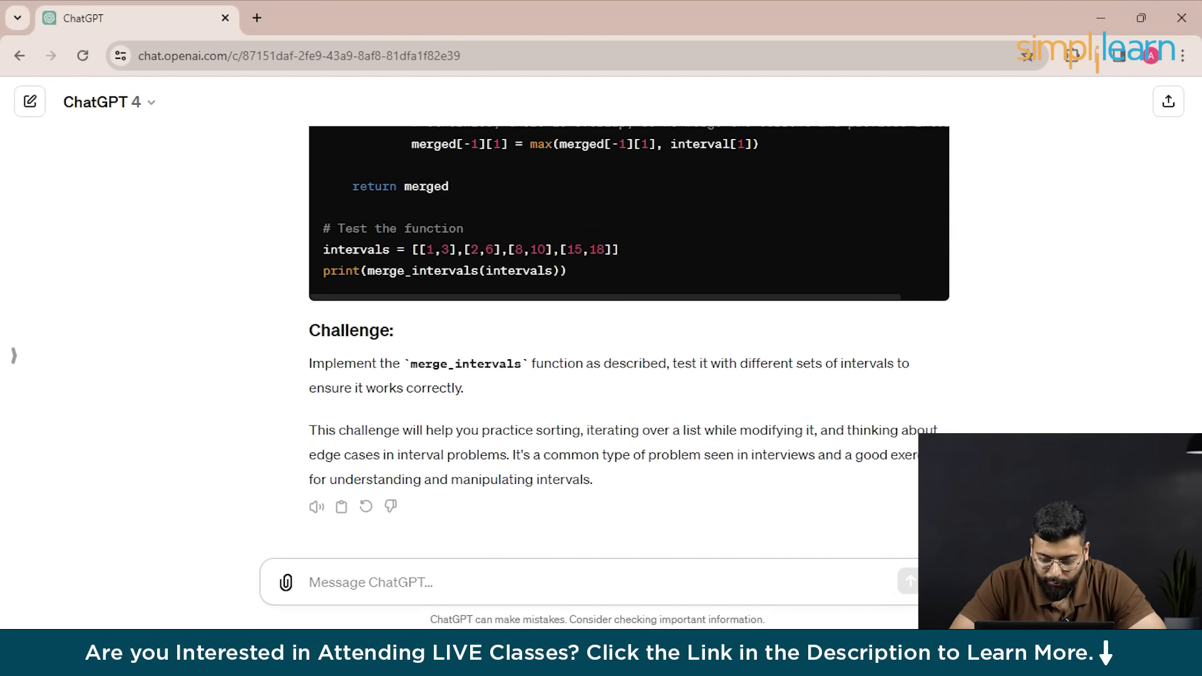
Type a message saying you learn best through hands-on projects and asking for interactive Python tutorials.
text(i learn)
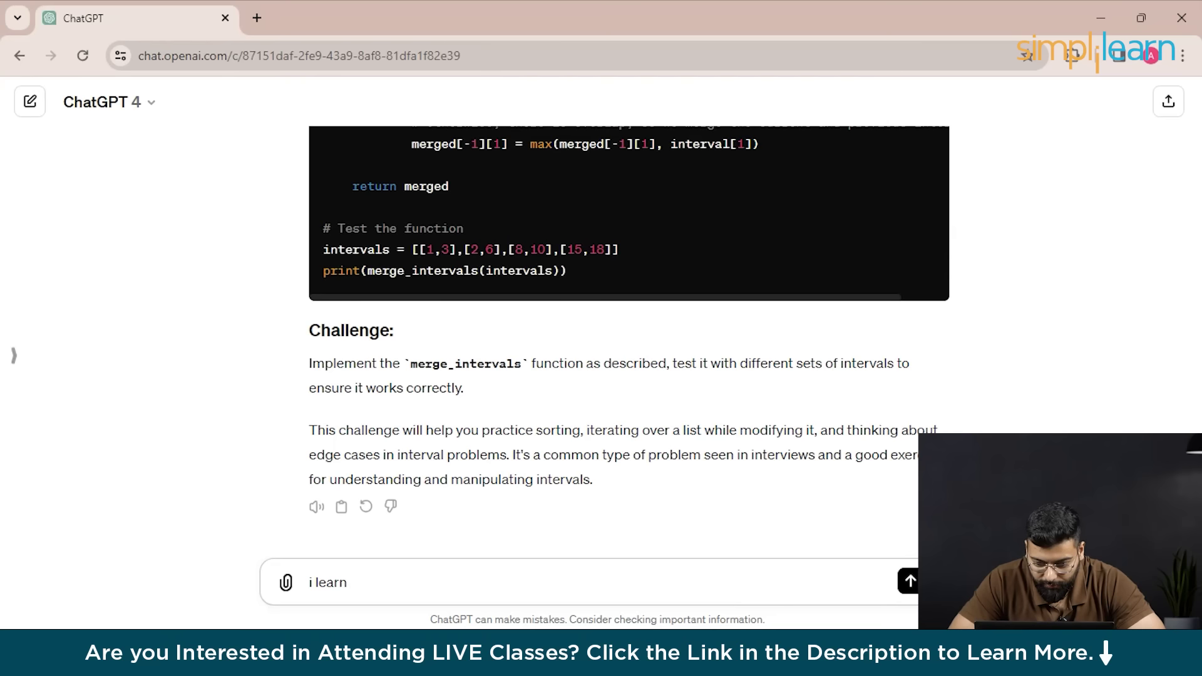
text( best)
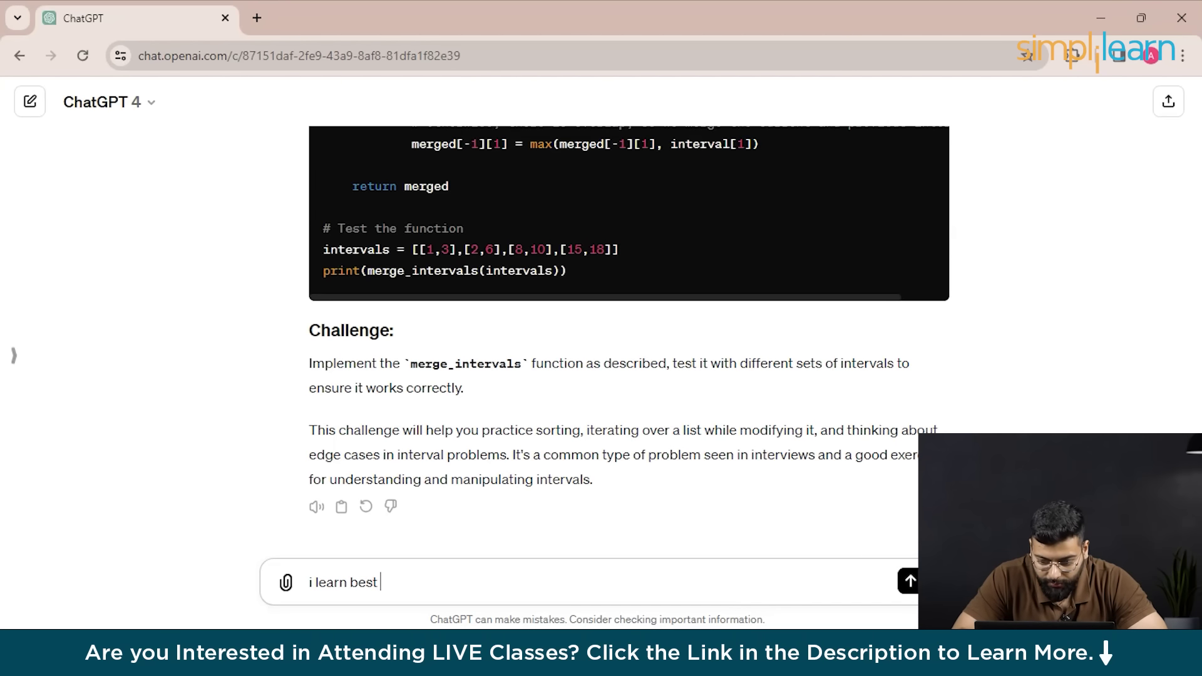
text( throug)
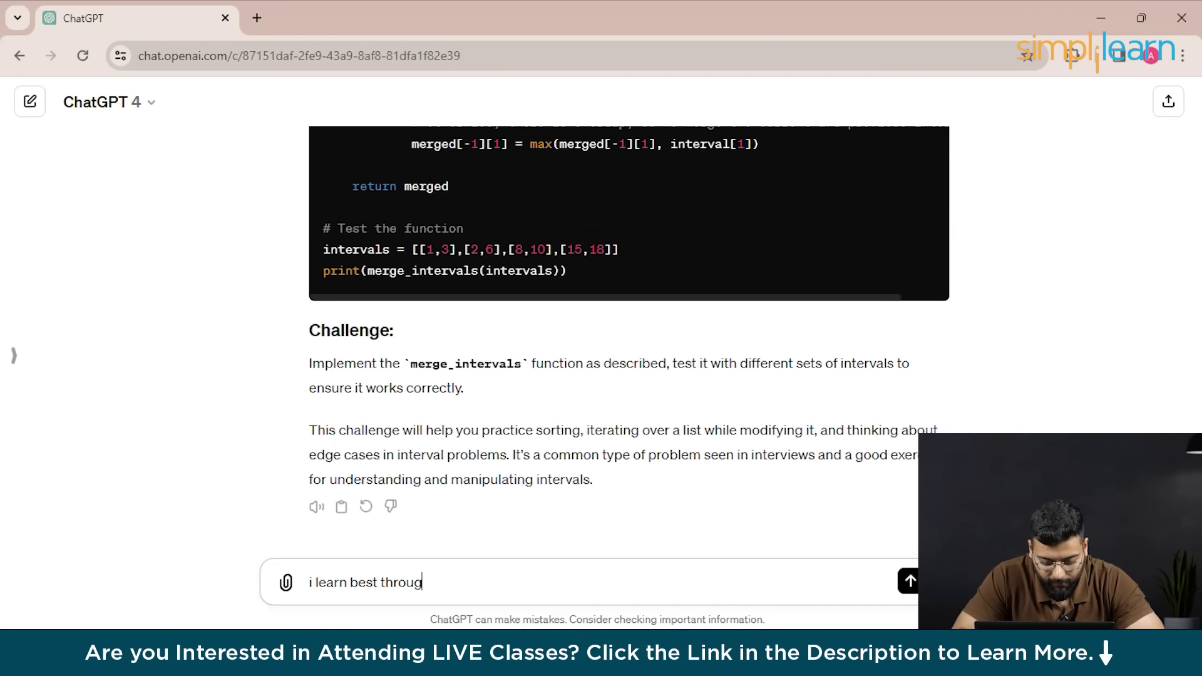
text(h hands on)
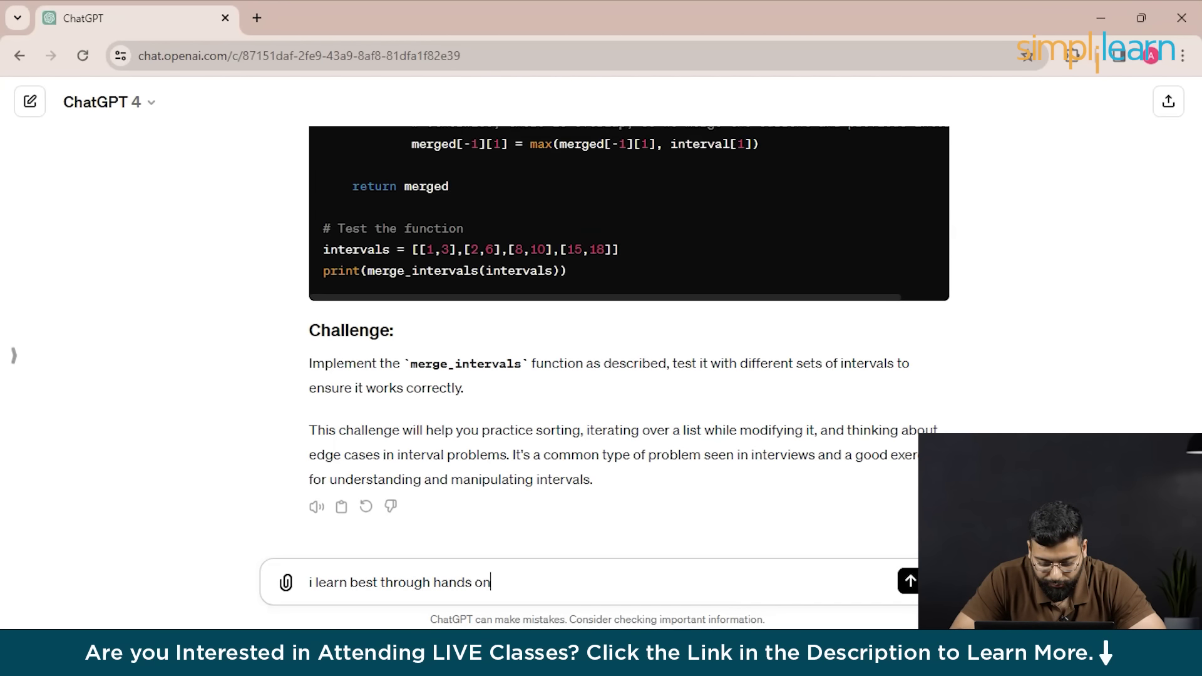
text( projects)
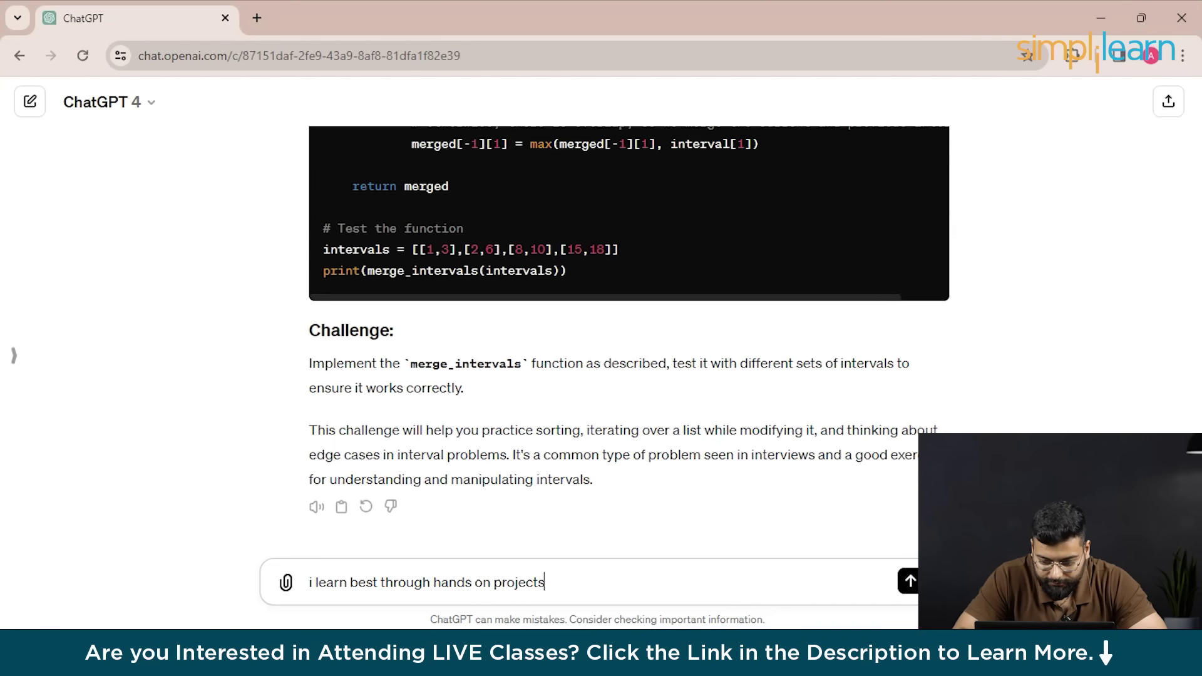
text( can y)
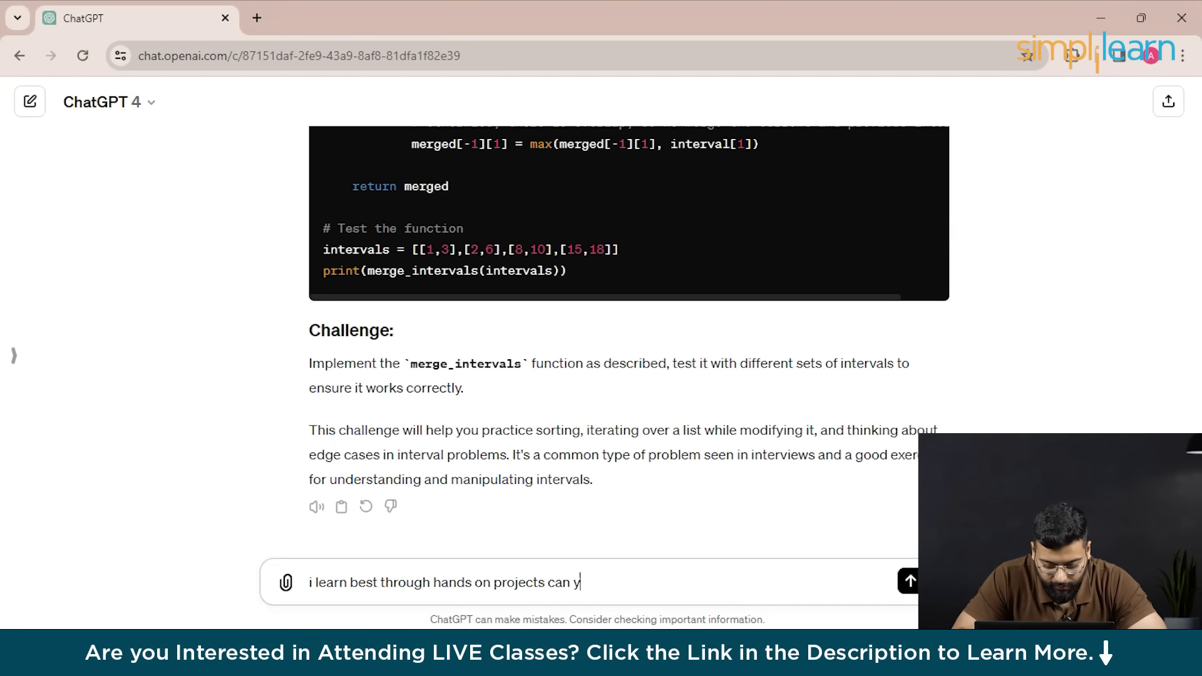
text(ou sugges)
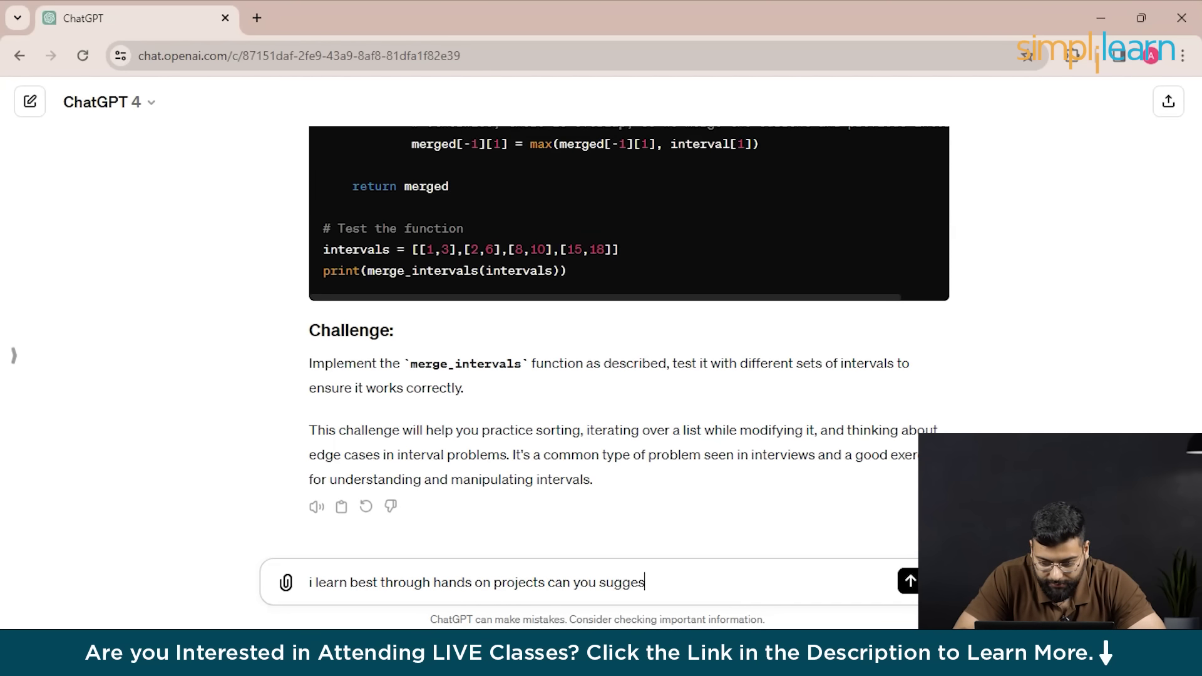
text(t inter)
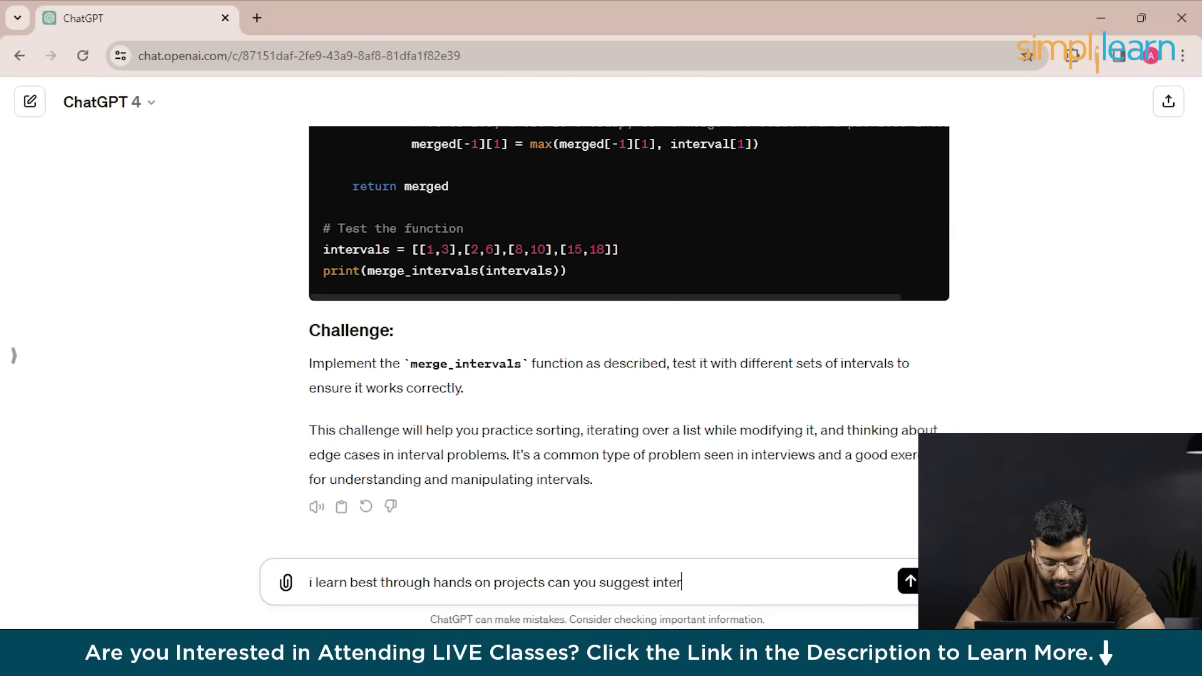
text(active )
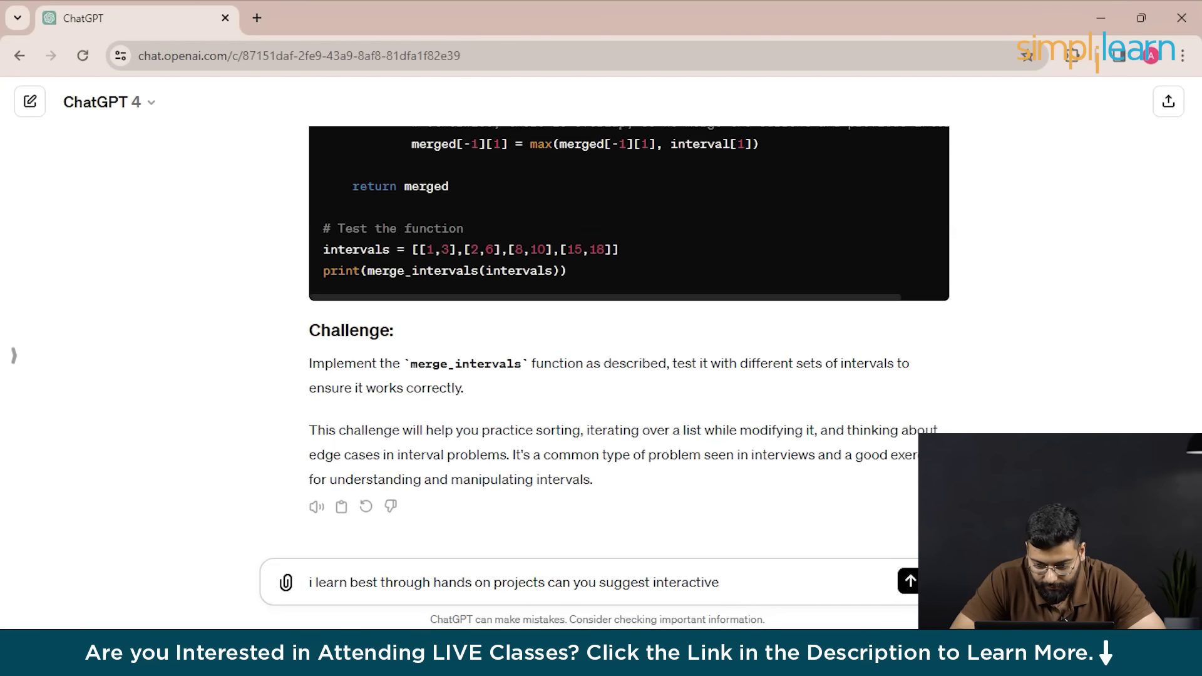
text(python )
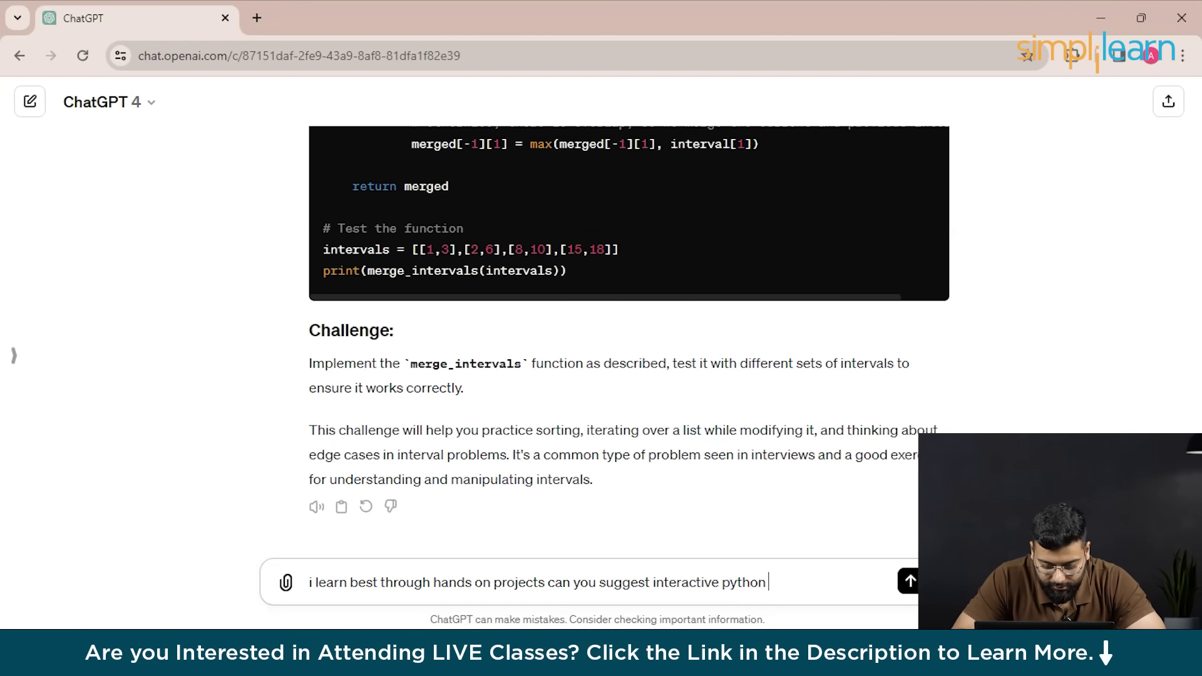
text(tutorials)
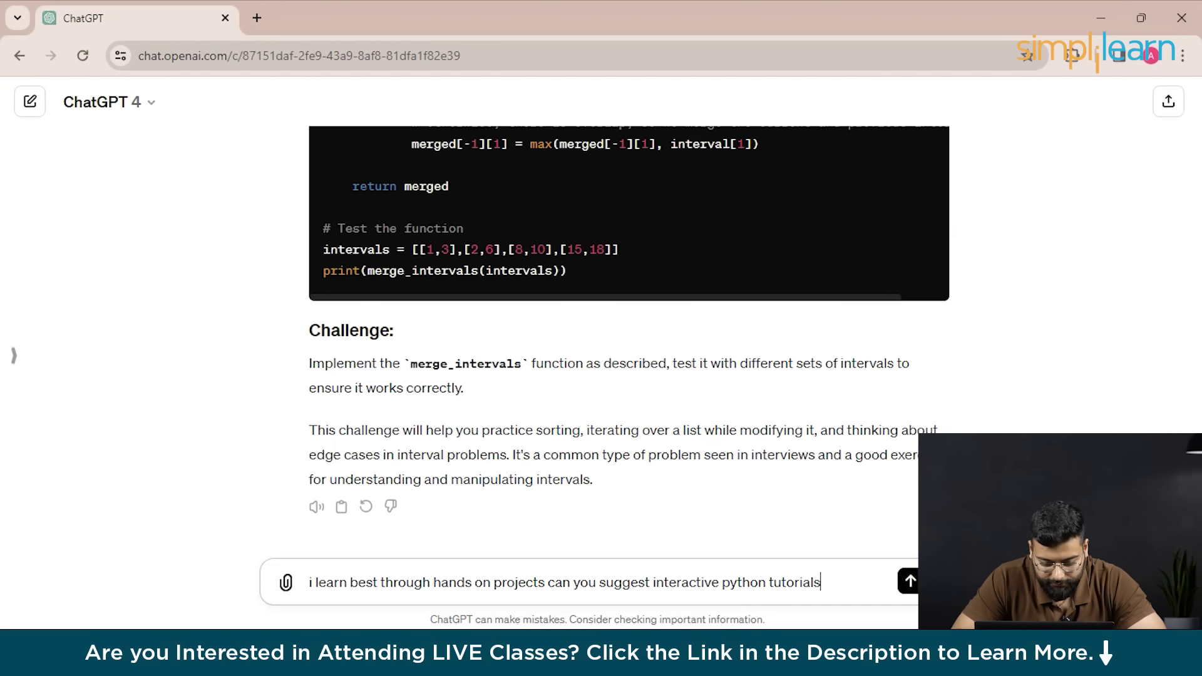
text( or )
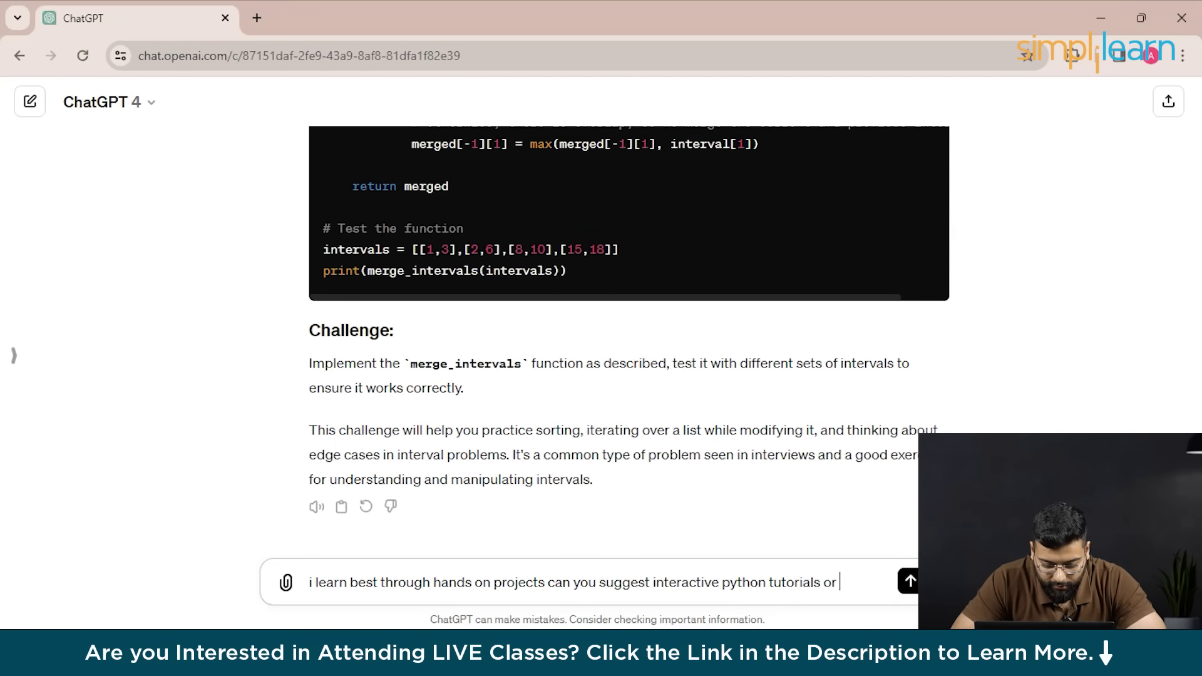
text(project)
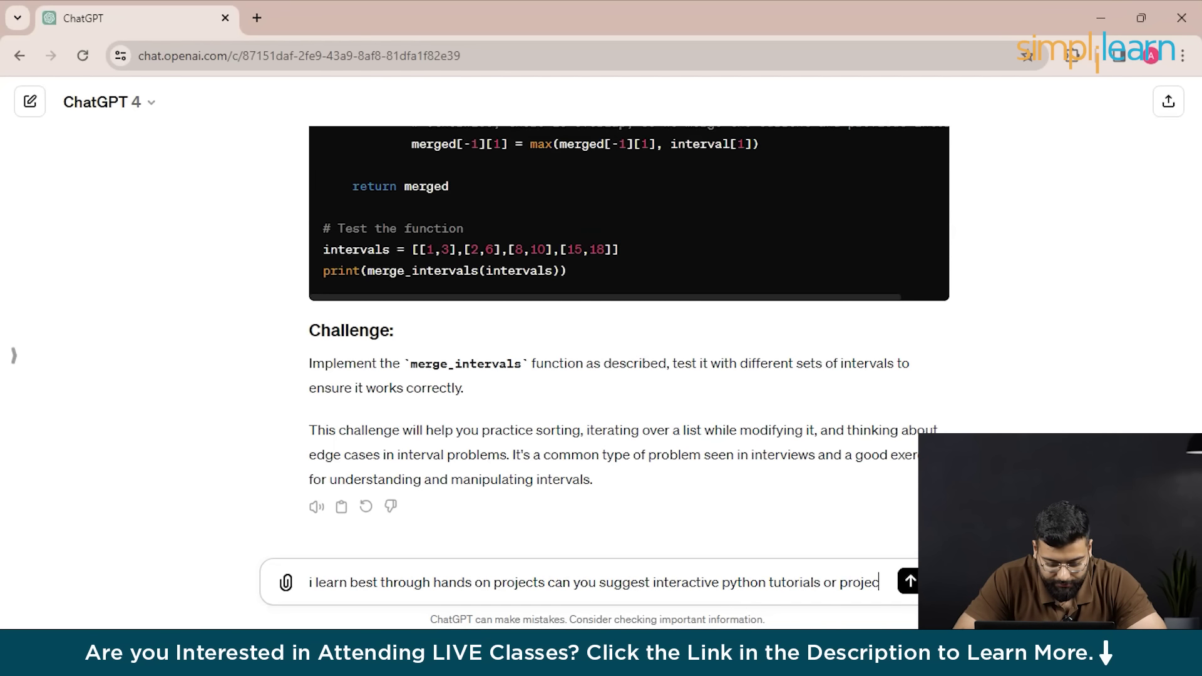
text( =basex)
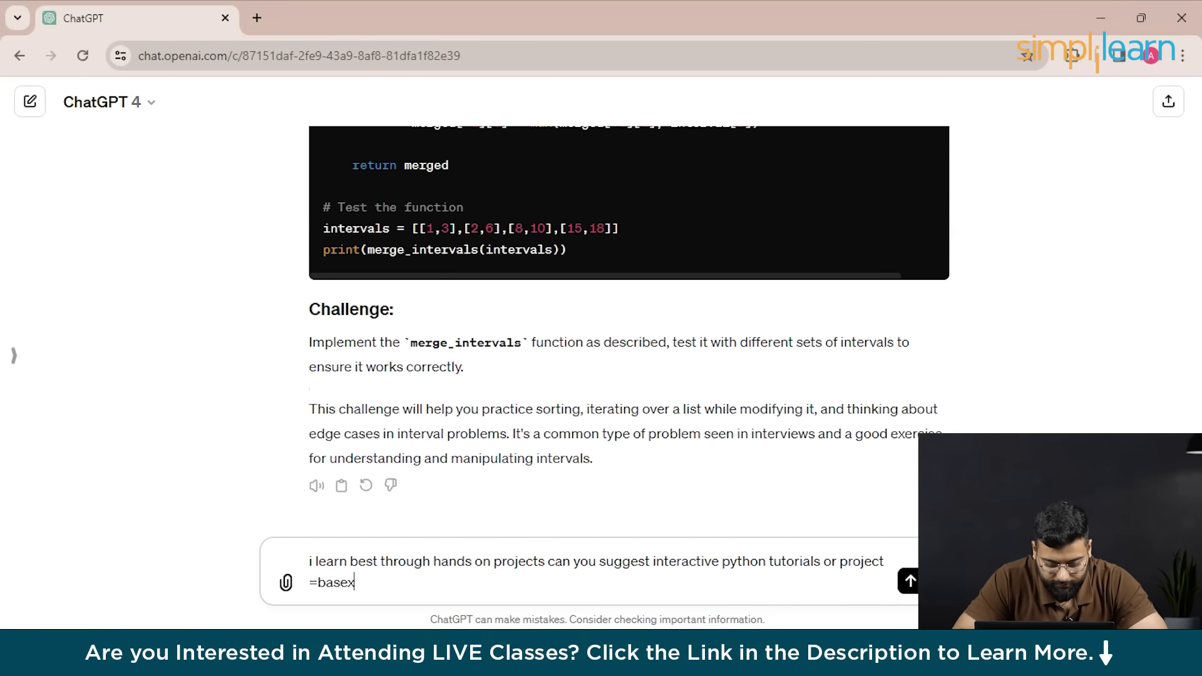
text( videos)
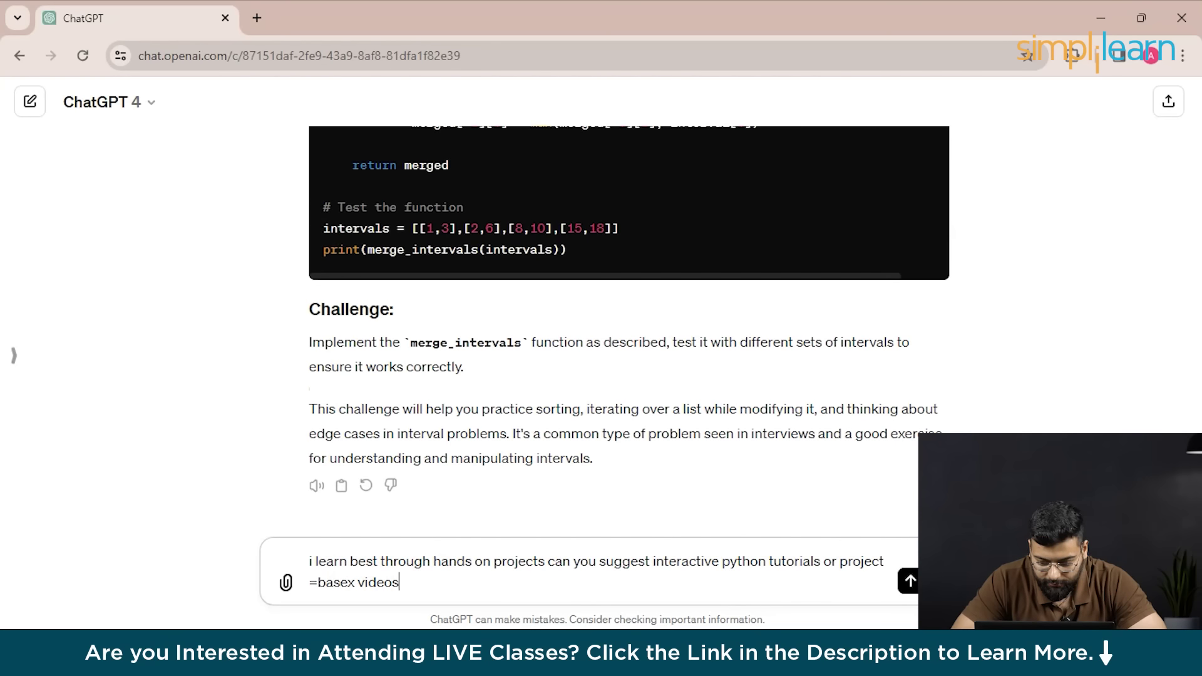
text( for )
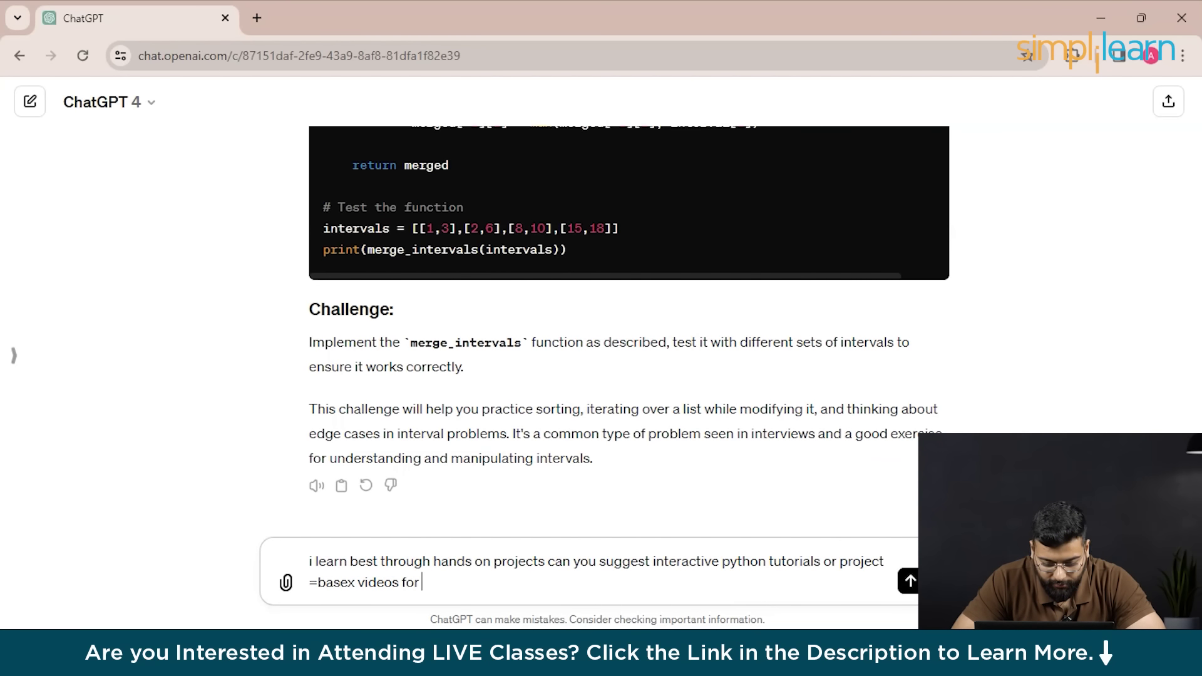
text(lmy l)
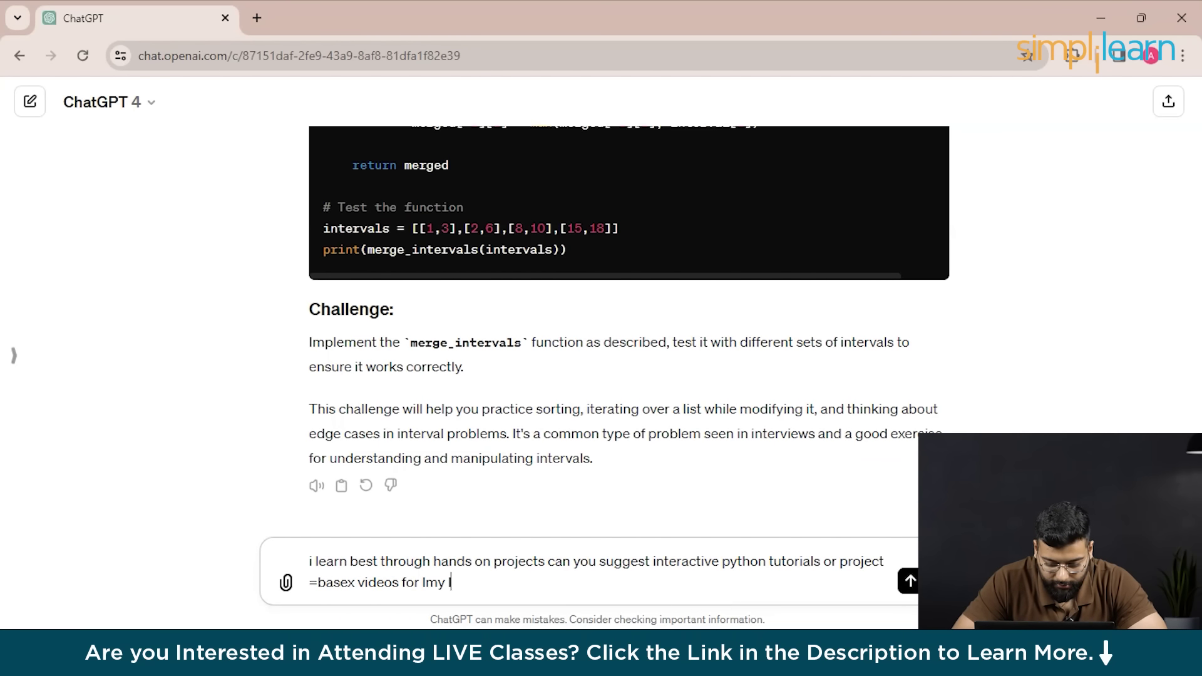
text(earning)
Send the hands-on learning request and review the recommended resources, from Codecademy and Coursera to Kaggle.
key(Return)
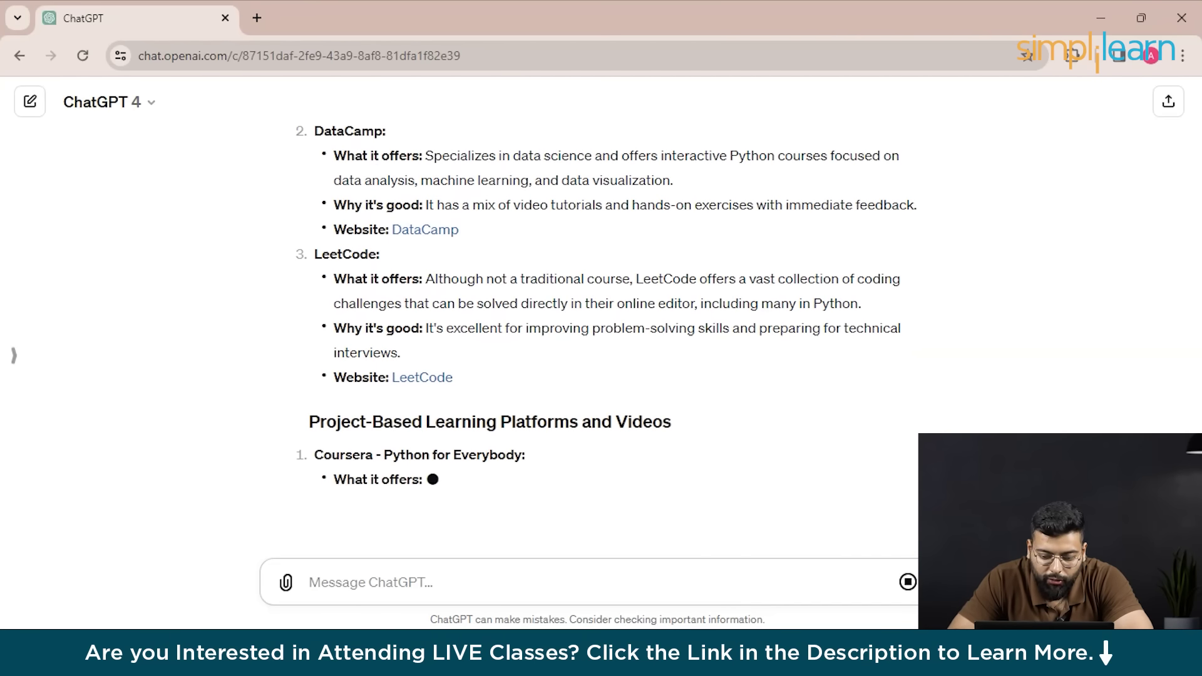
scroll(601, 338, up, 10)
scroll(594, 343, down, 5)
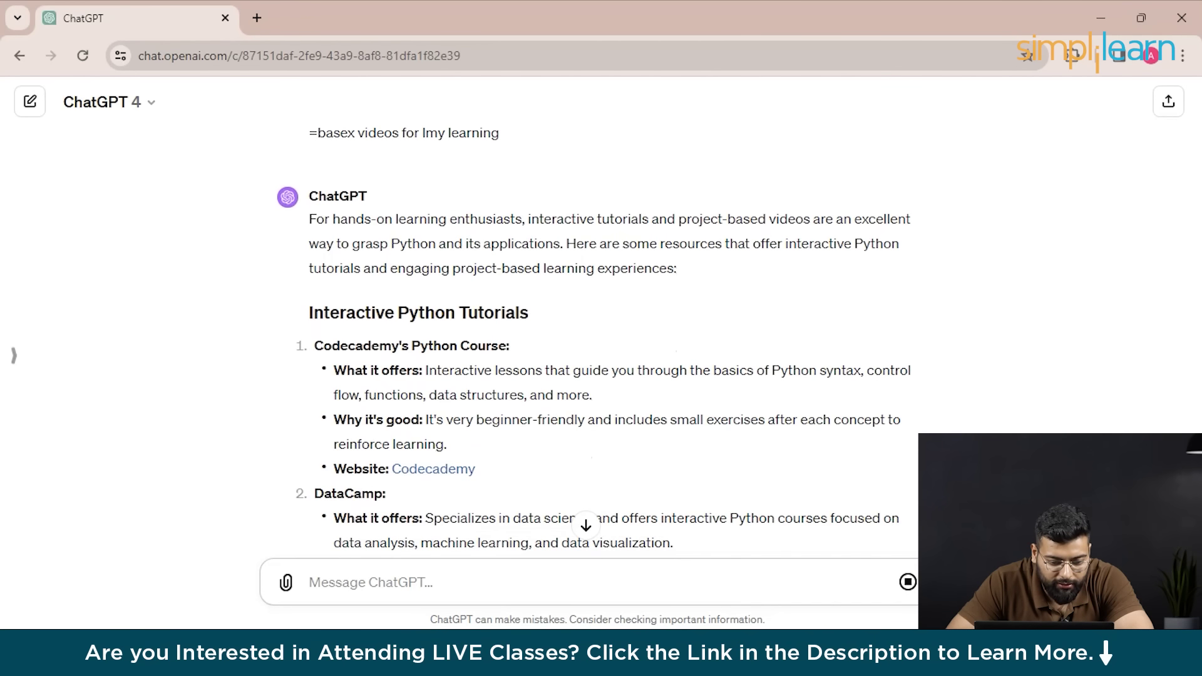
scroll(594, 343, down, 2)
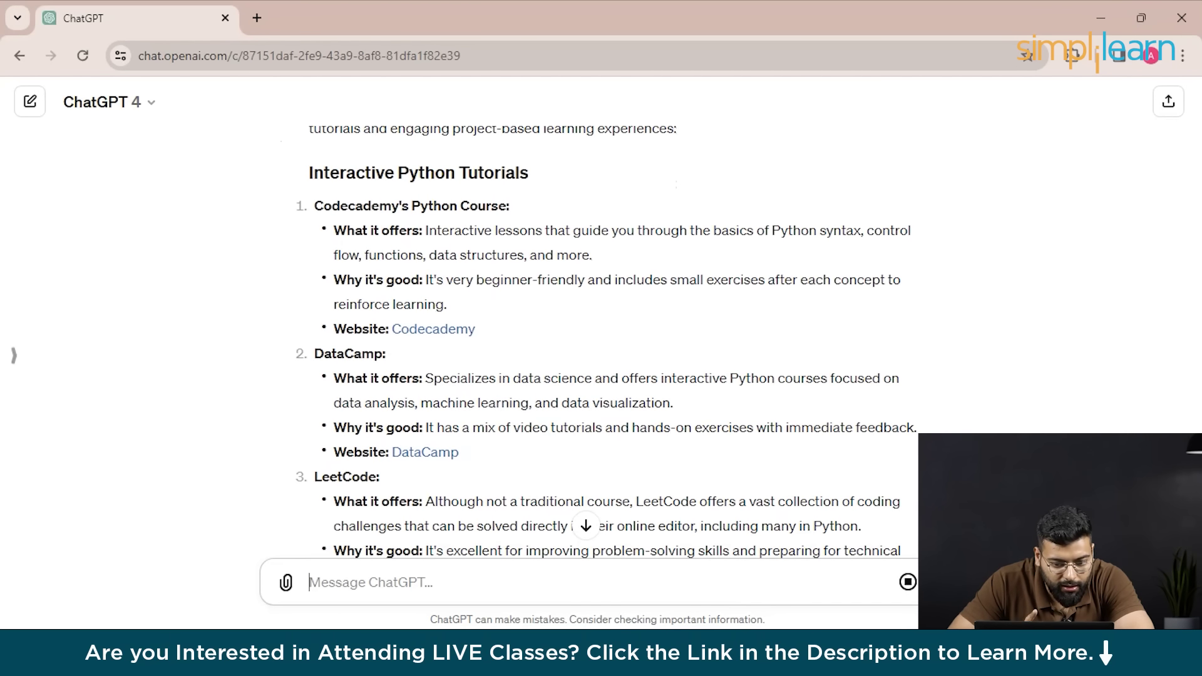
scroll(606, 340, down, 1)
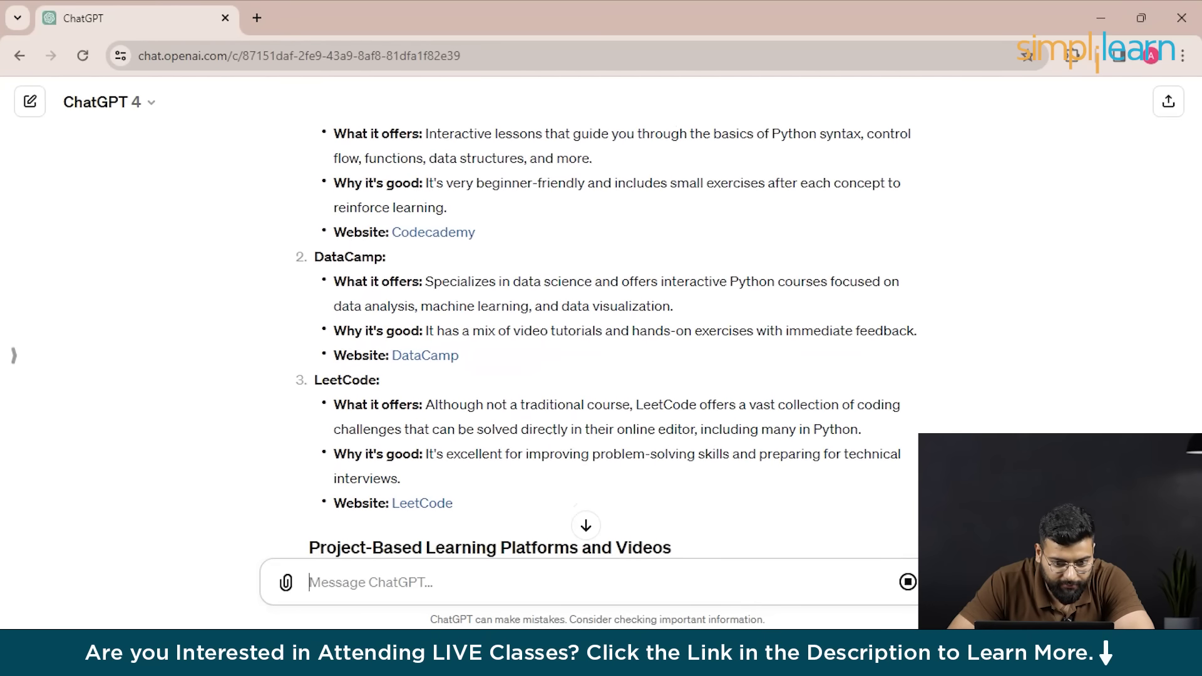
scroll(606, 340, up, 2)
scroll(606, 343, down, 8)
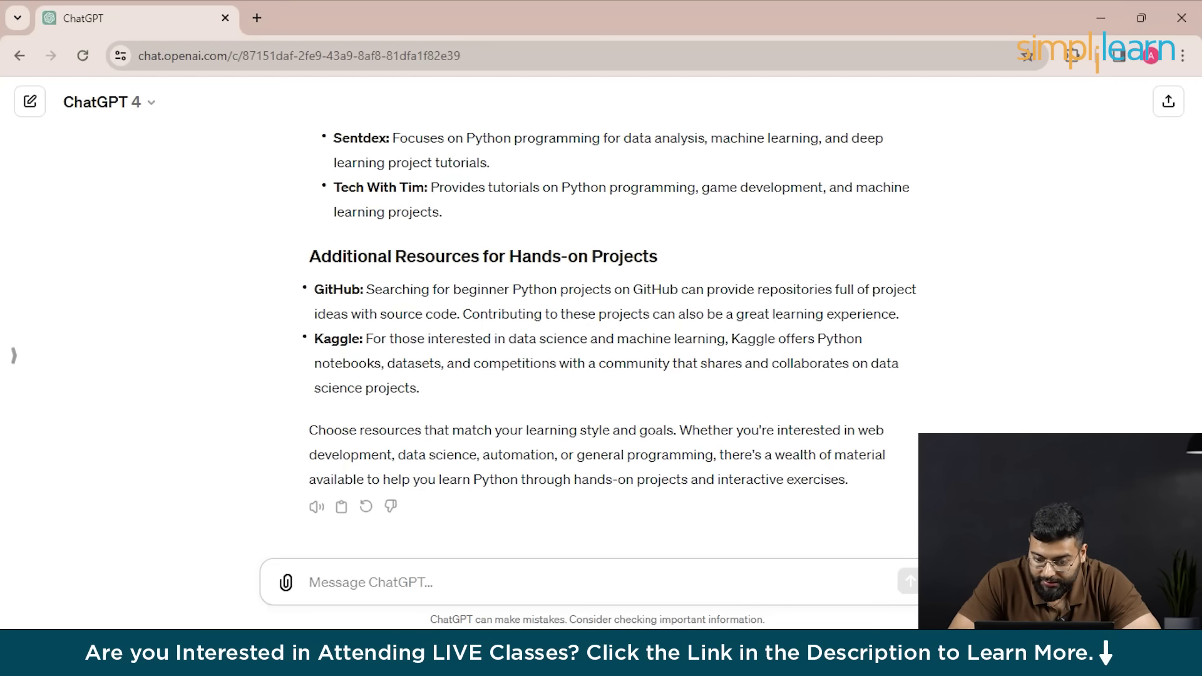
scroll(606, 345, up, 10)
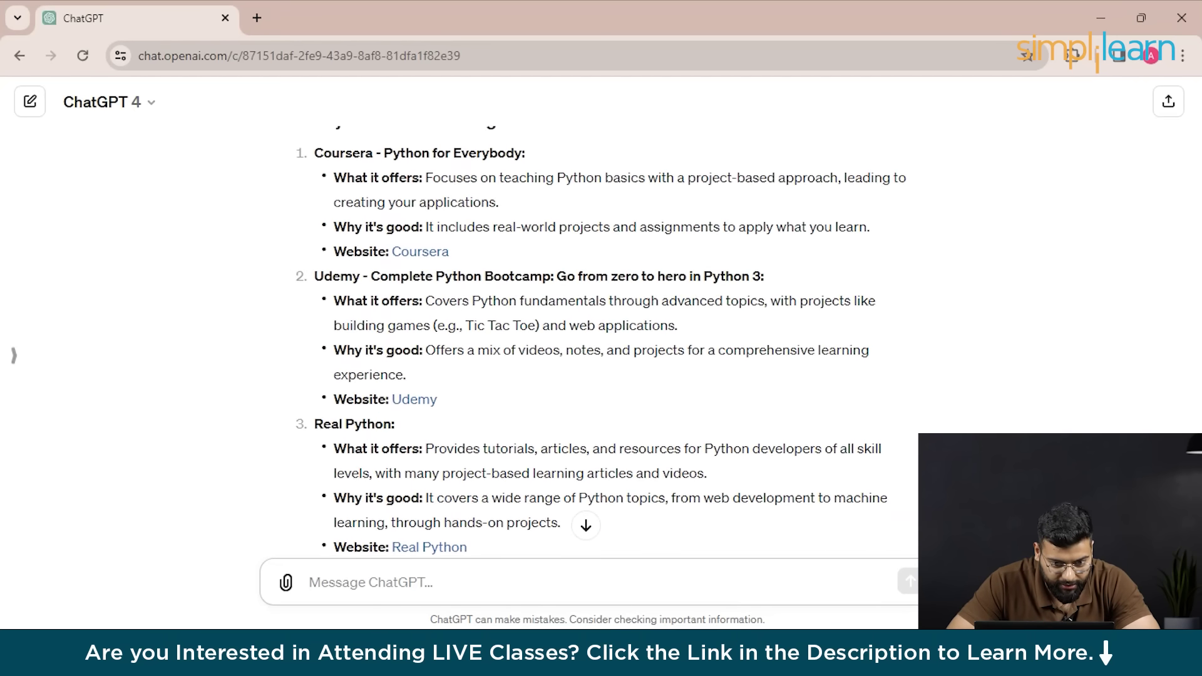
scroll(606, 345, down, 7)
scroll(613, 338, down, 4)
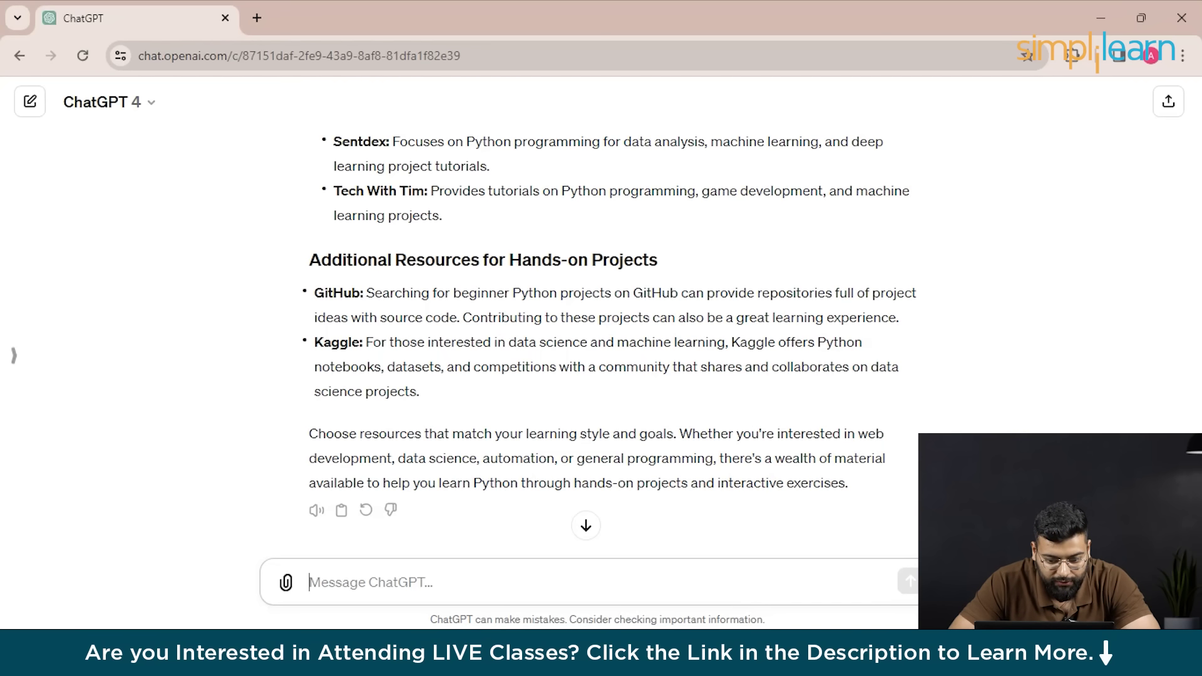
key(alt+Tab)
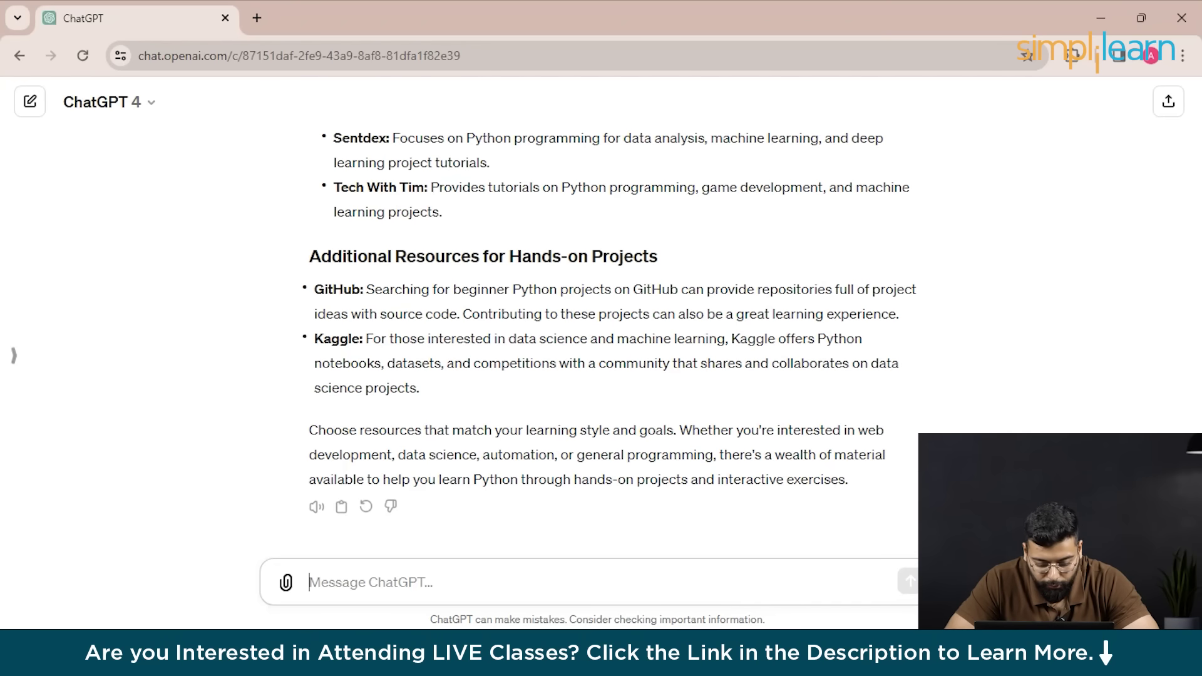
Ask ChatGPT to help set small weekly goals for improving your Python skills.
text(can you )
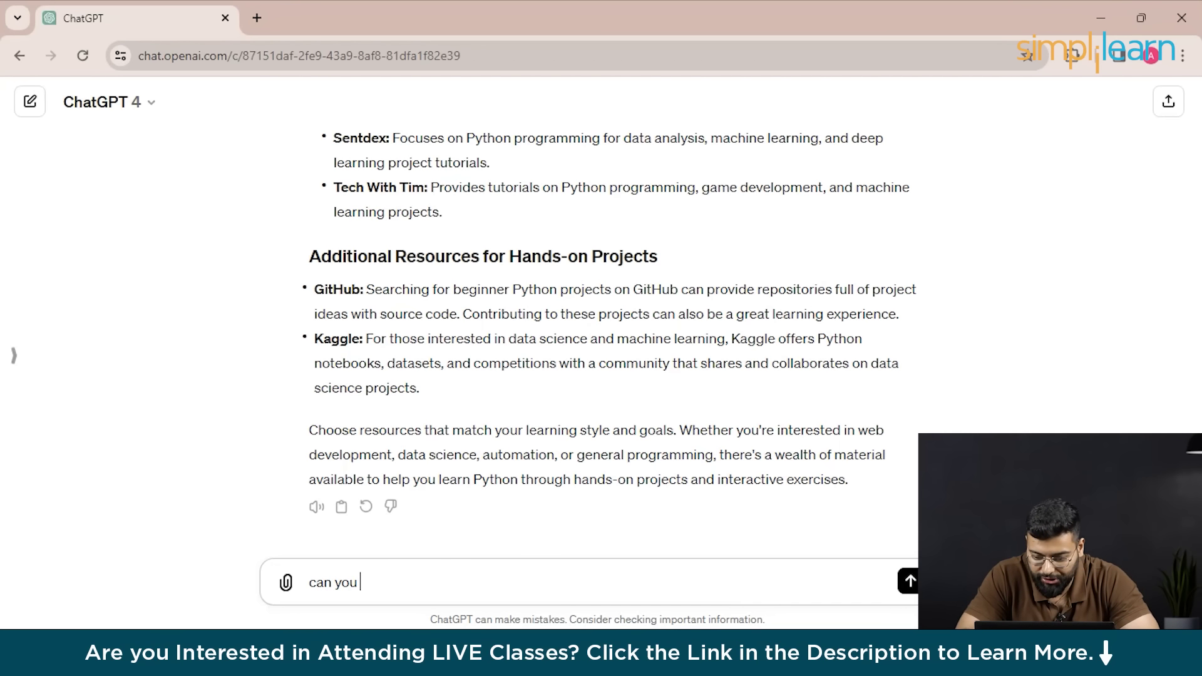
text(help)
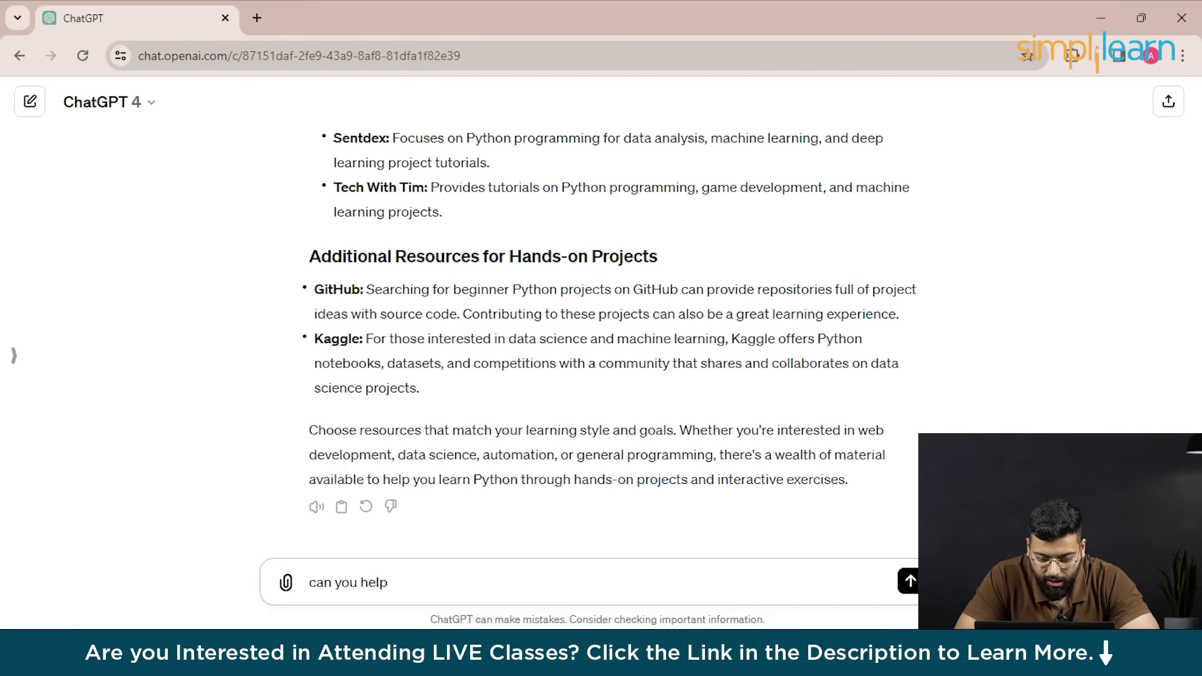
text( me se)
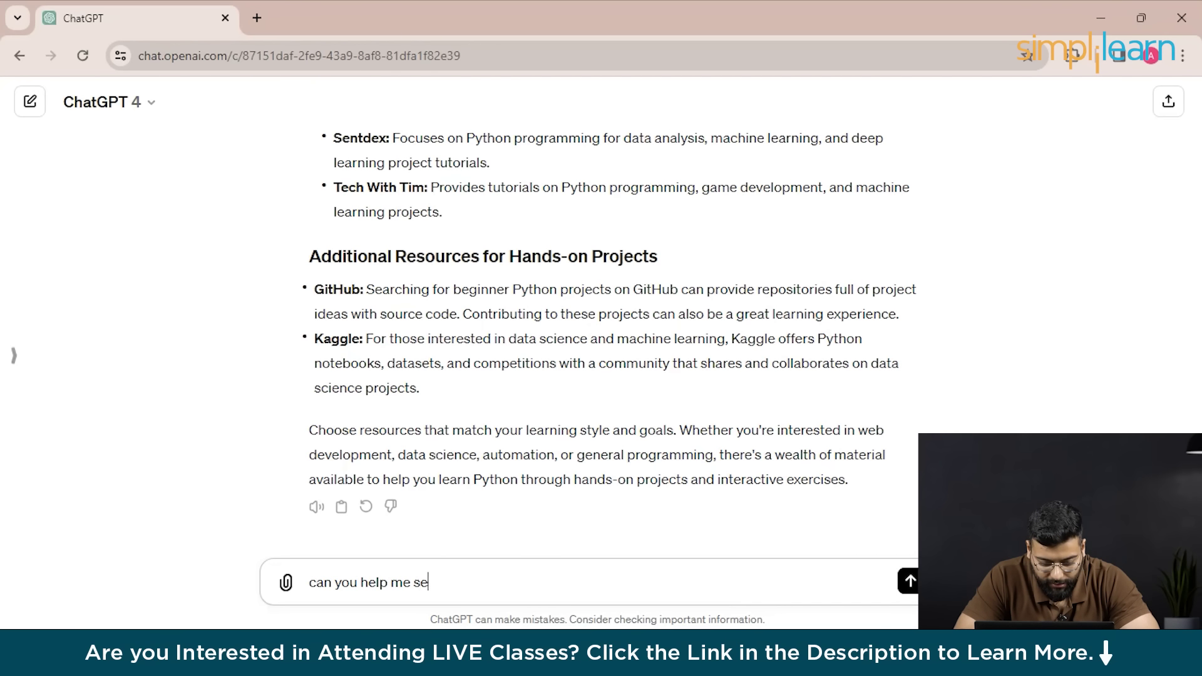
text(t small)
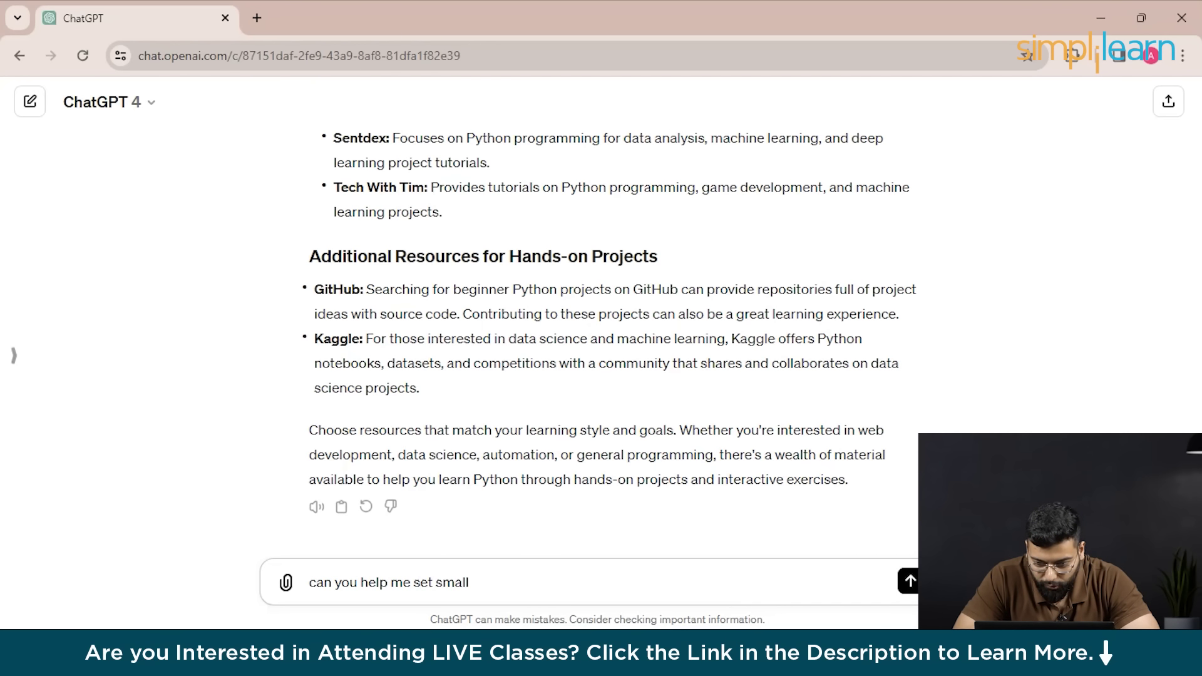
text( weekly )
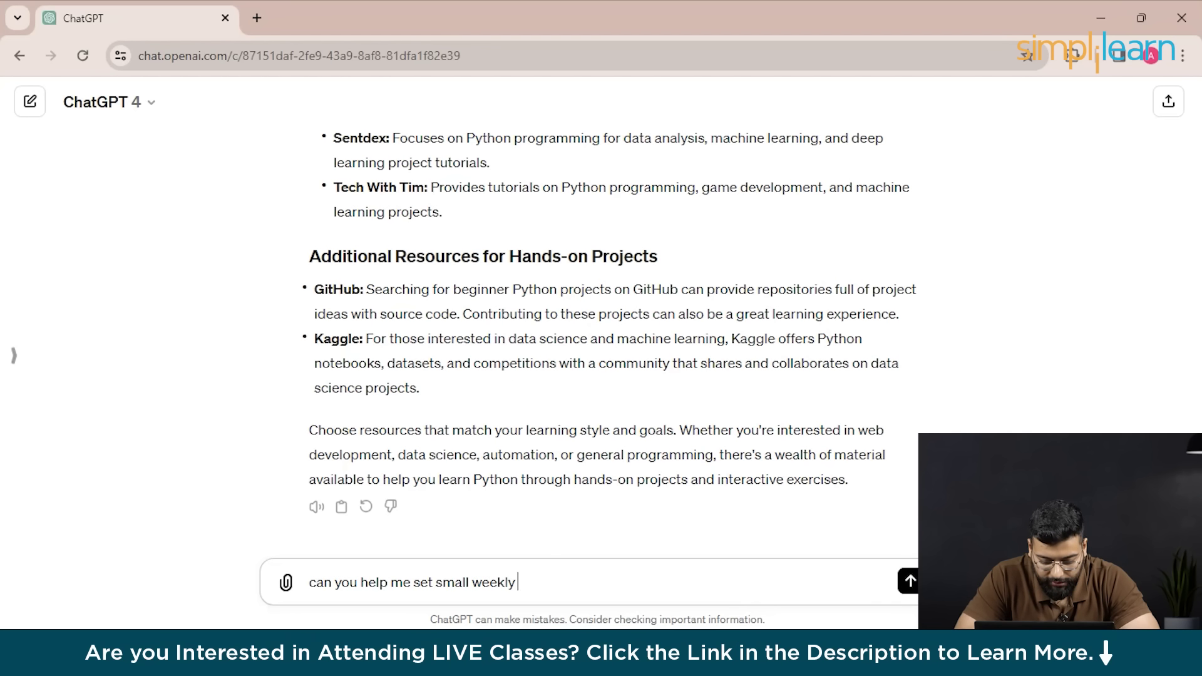
text(goals )
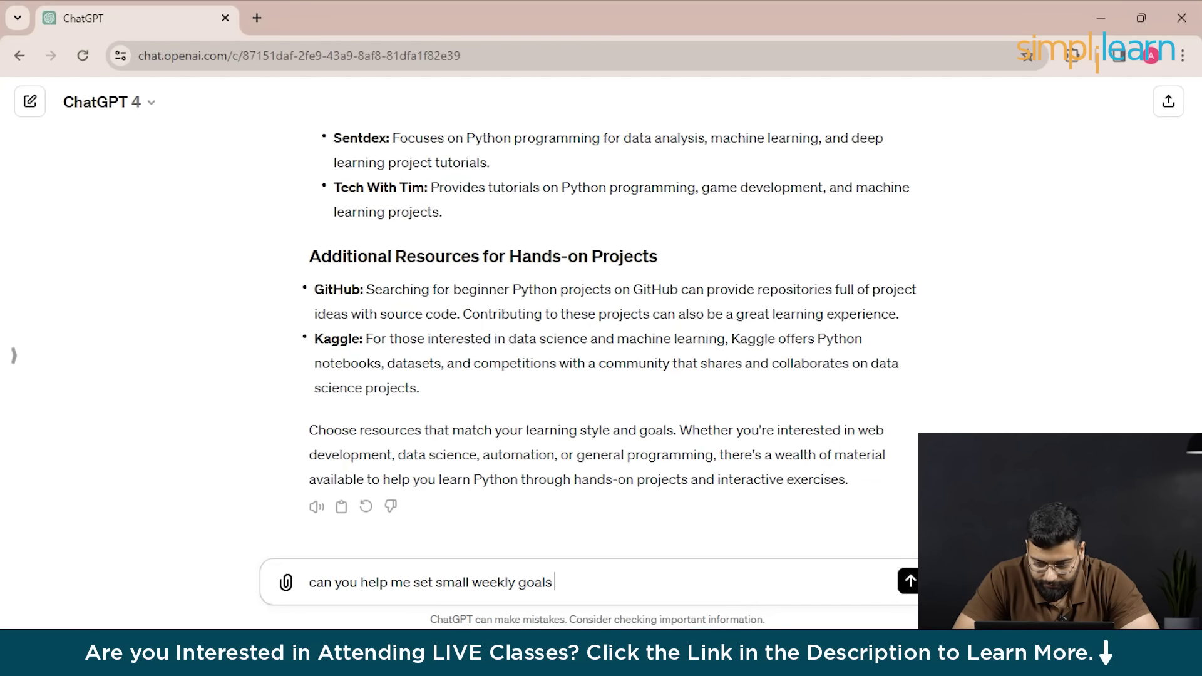
text(for im)
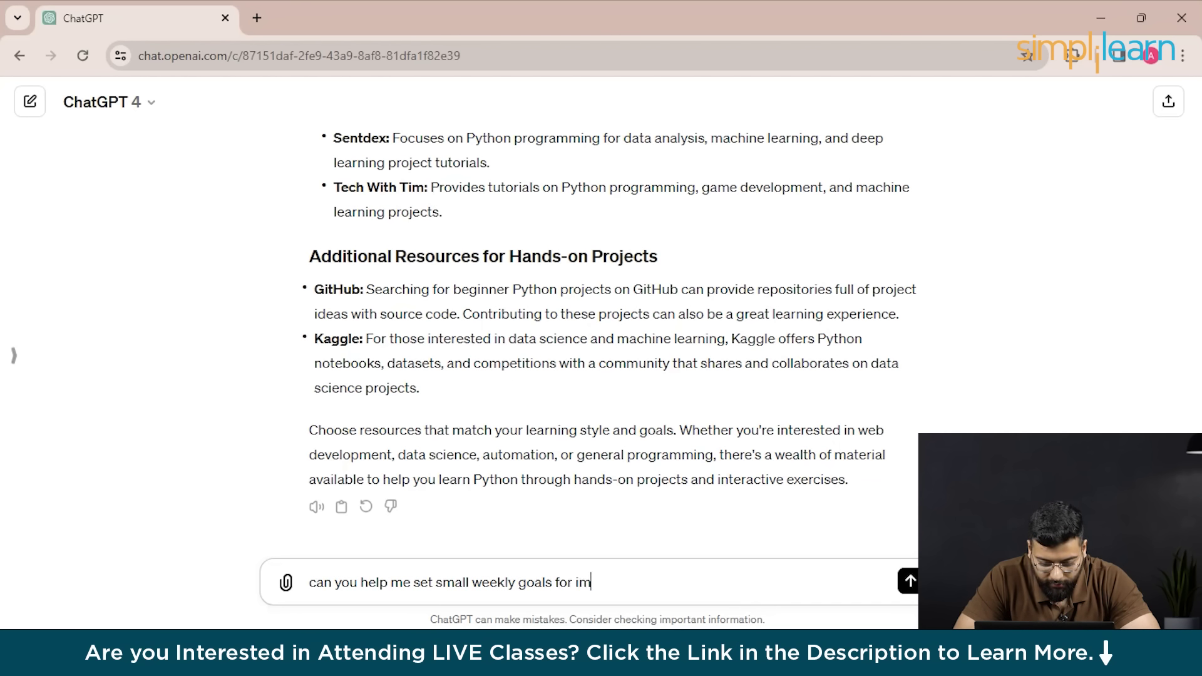
text(proving )
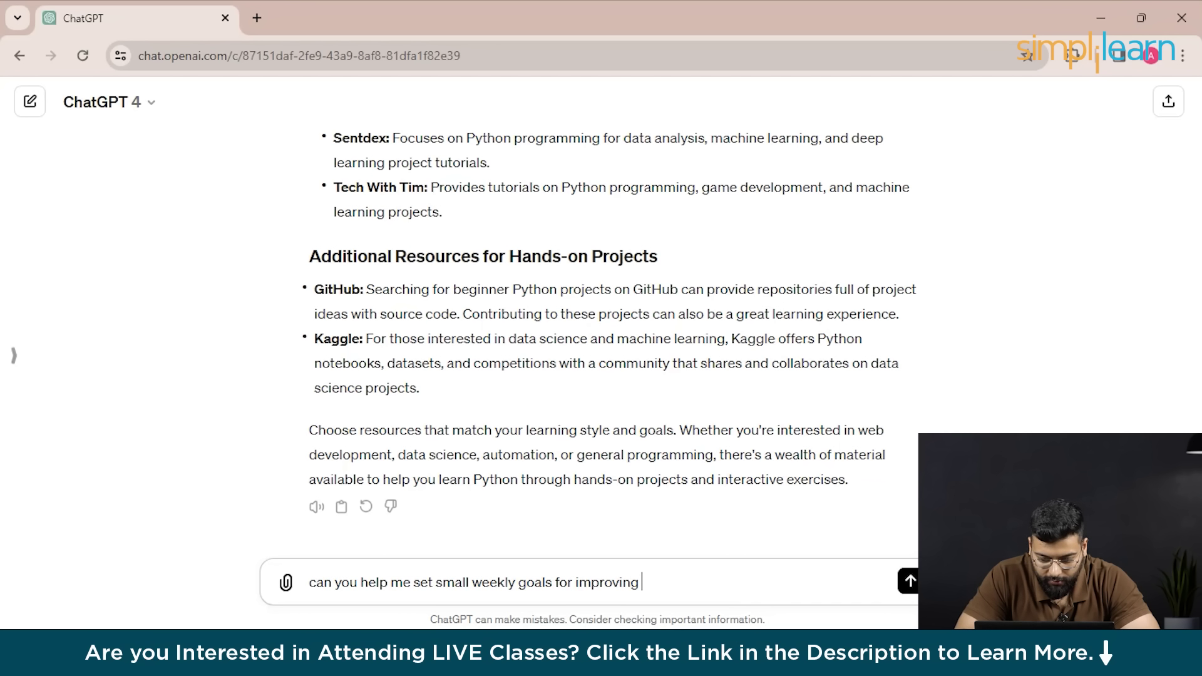
text(my py)
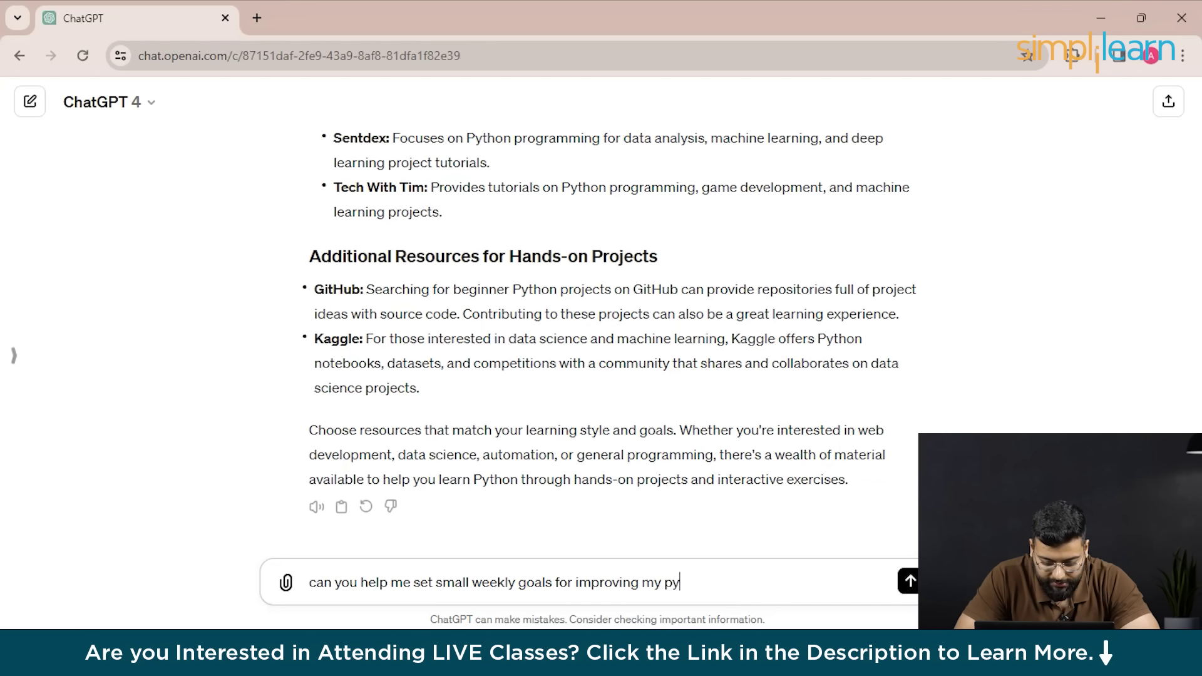
text(thon skilss)
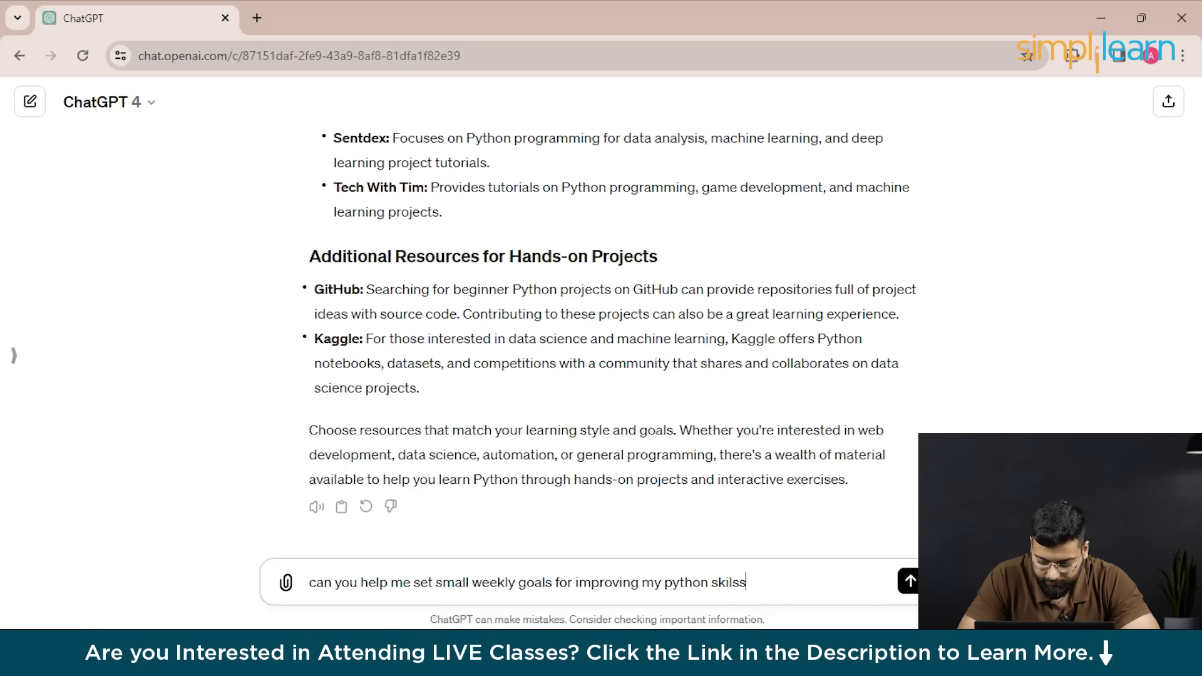
key(Return)
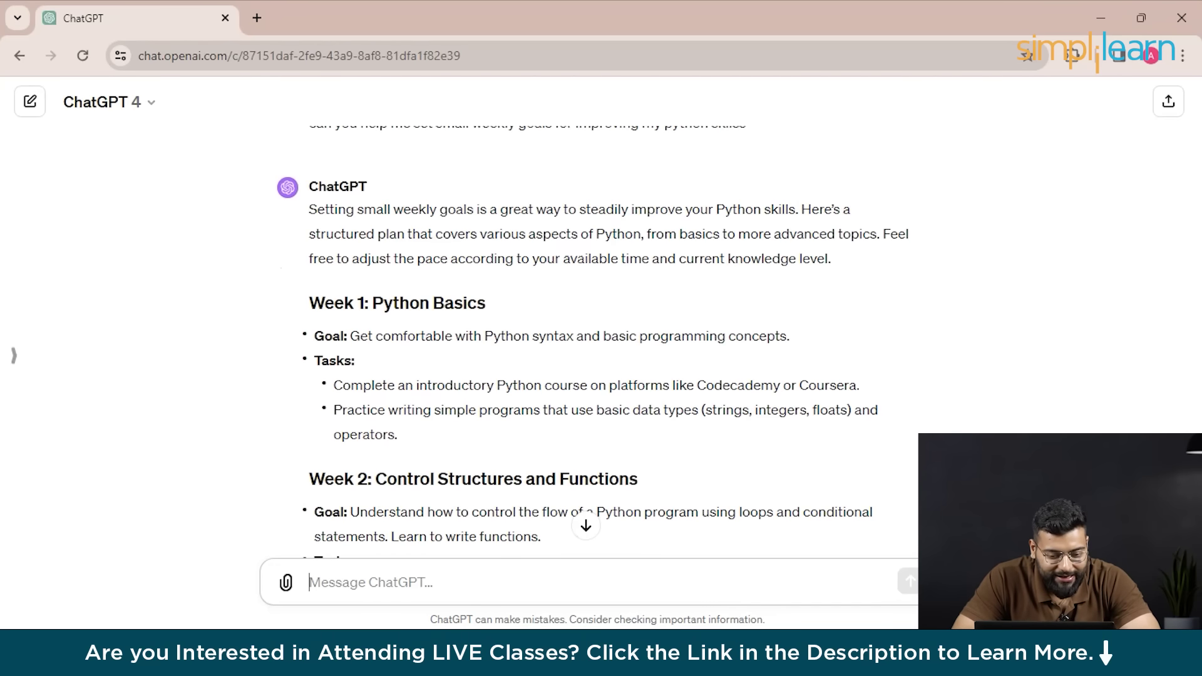
Review the completed Weeks 1–8 study plan down to the Continuous Improvement tips.
scroll(608, 342, down, 15)
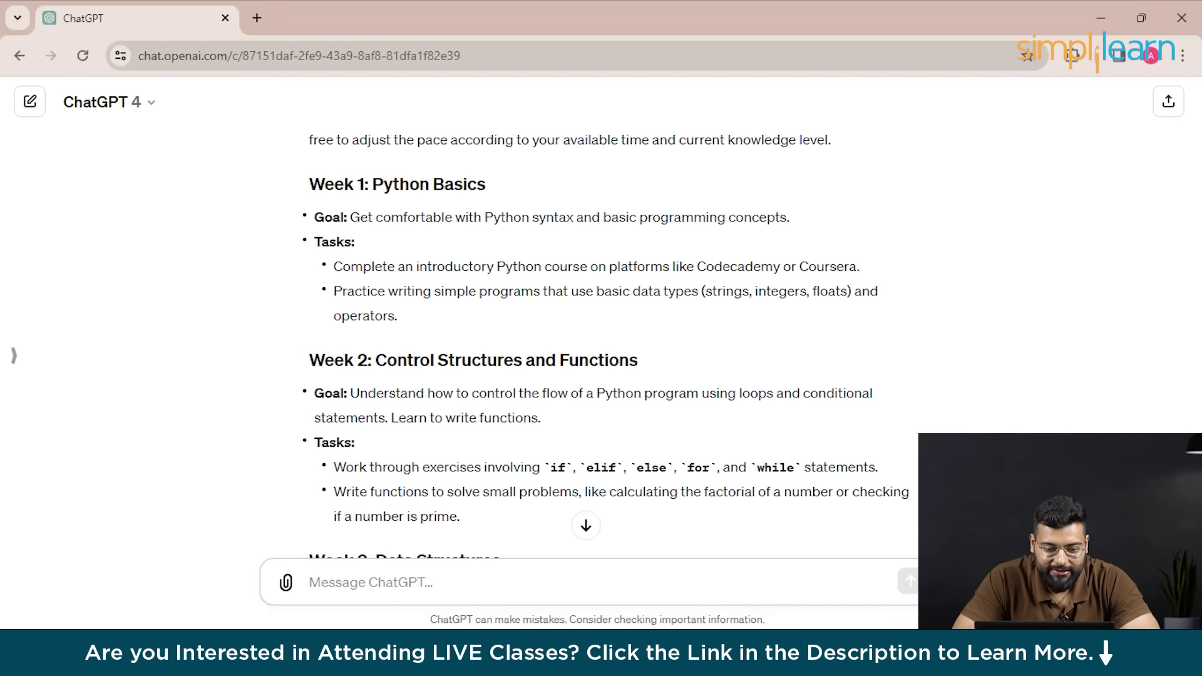
scroll(609, 343, down, 5)
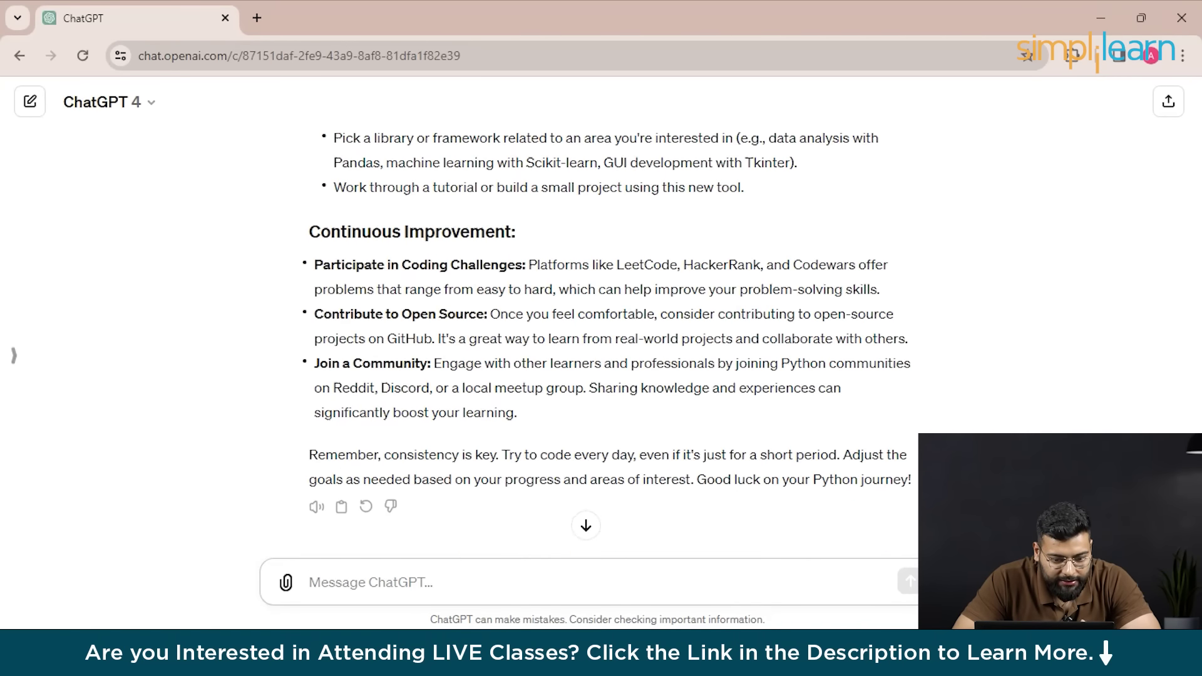
scroll(609, 342, up, 3)
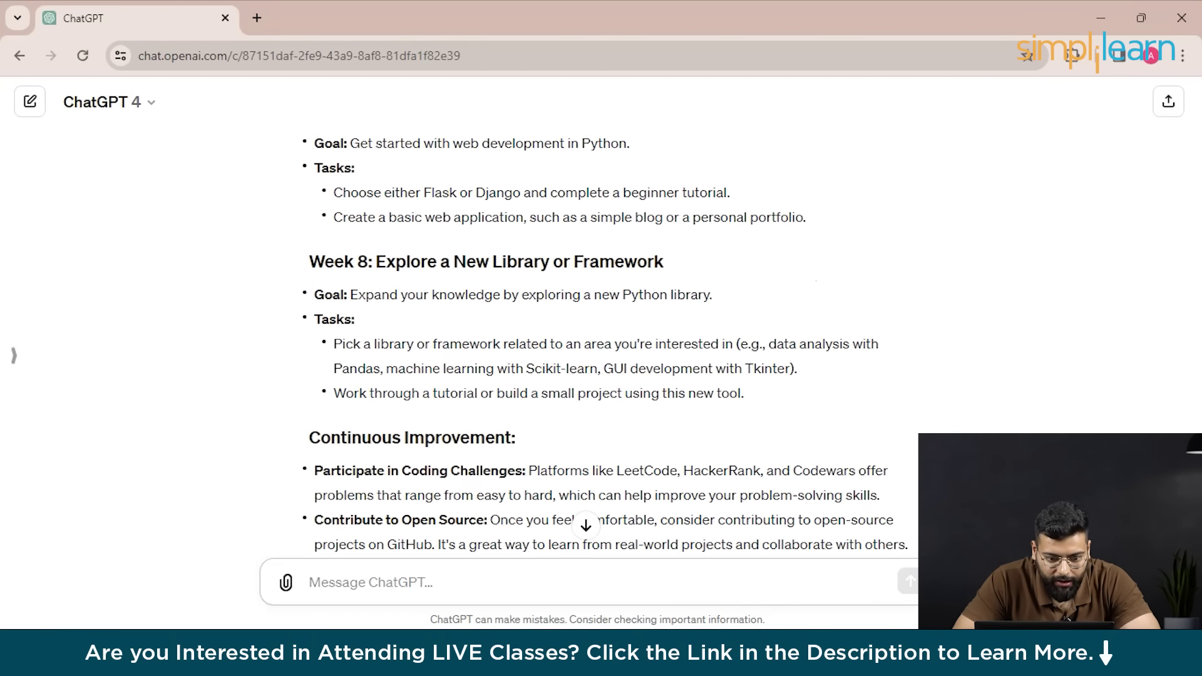
scroll(609, 343, down, 3)
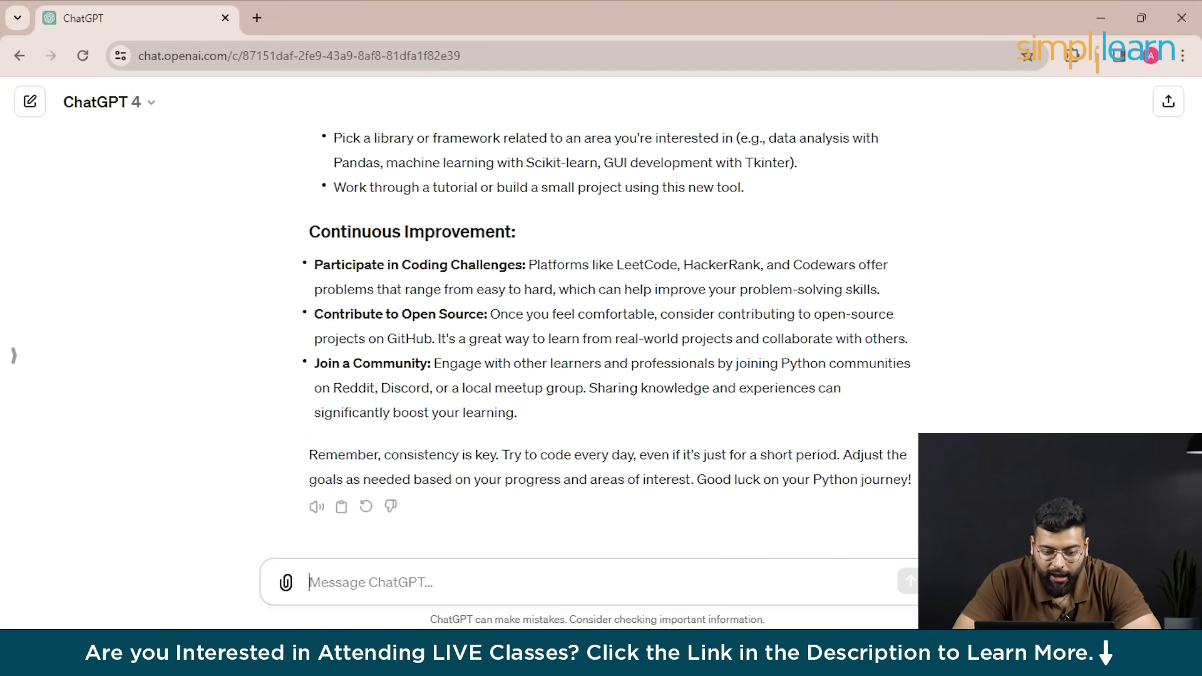